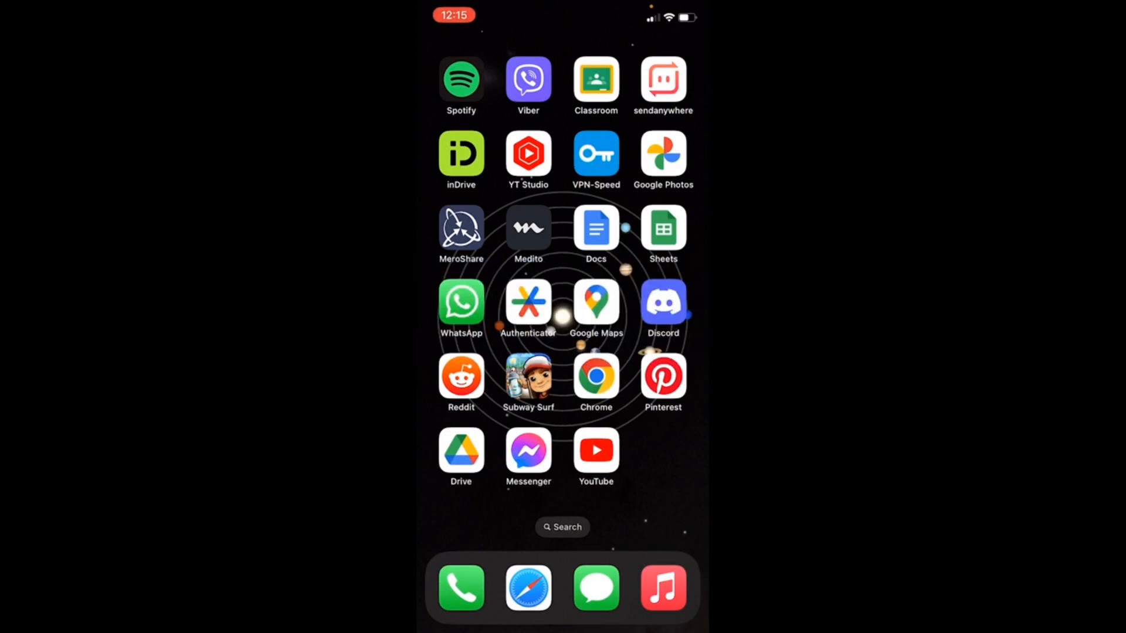
Open the App Store on the phone and search it for "canva"
scroll(562, 316, left, 5)
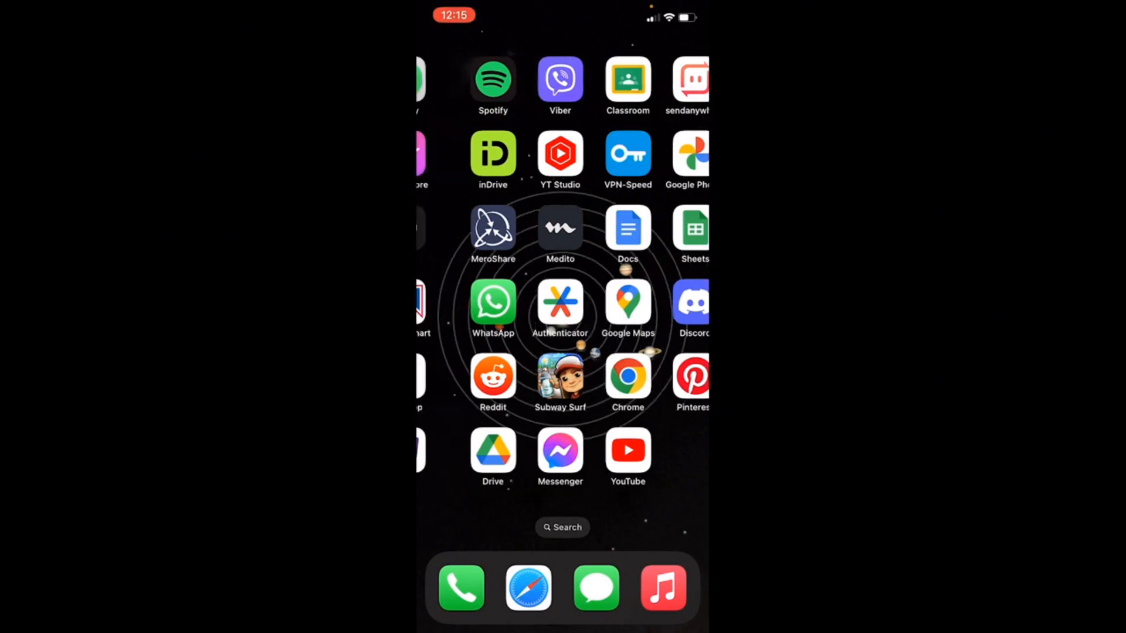
scroll(563, 317, left, 5)
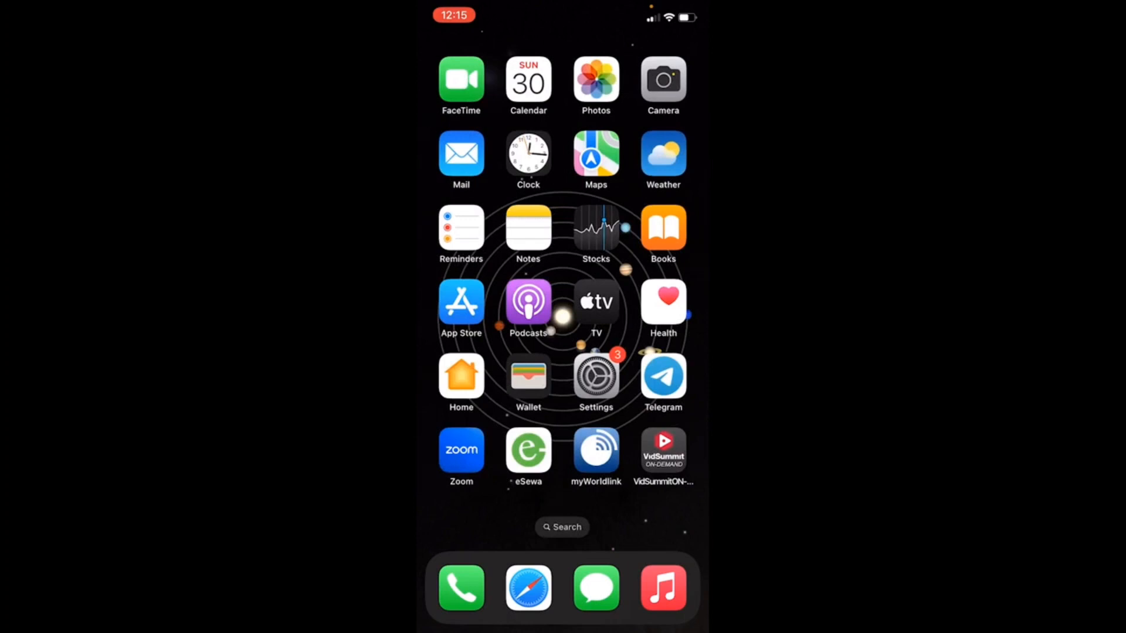
click(461, 302)
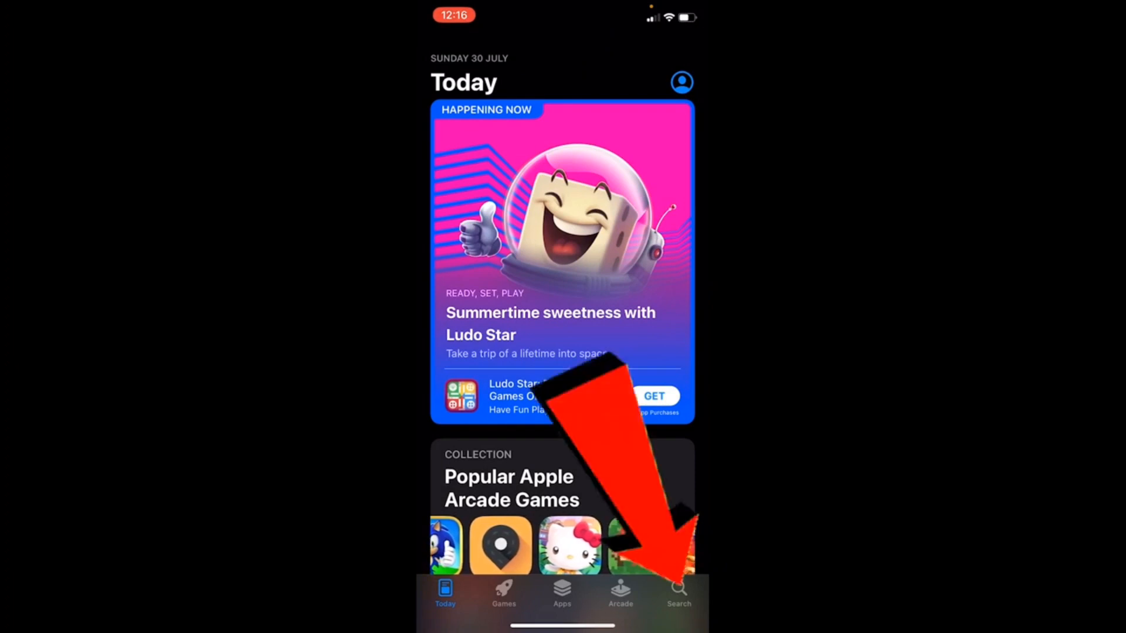
click(678, 593)
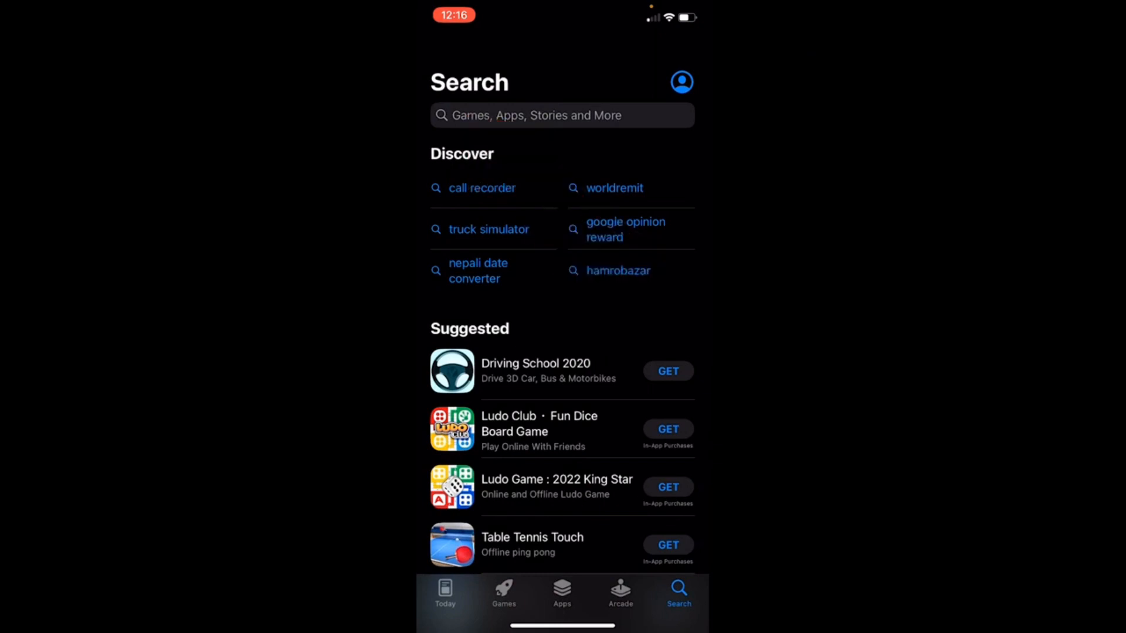
click(562, 115)
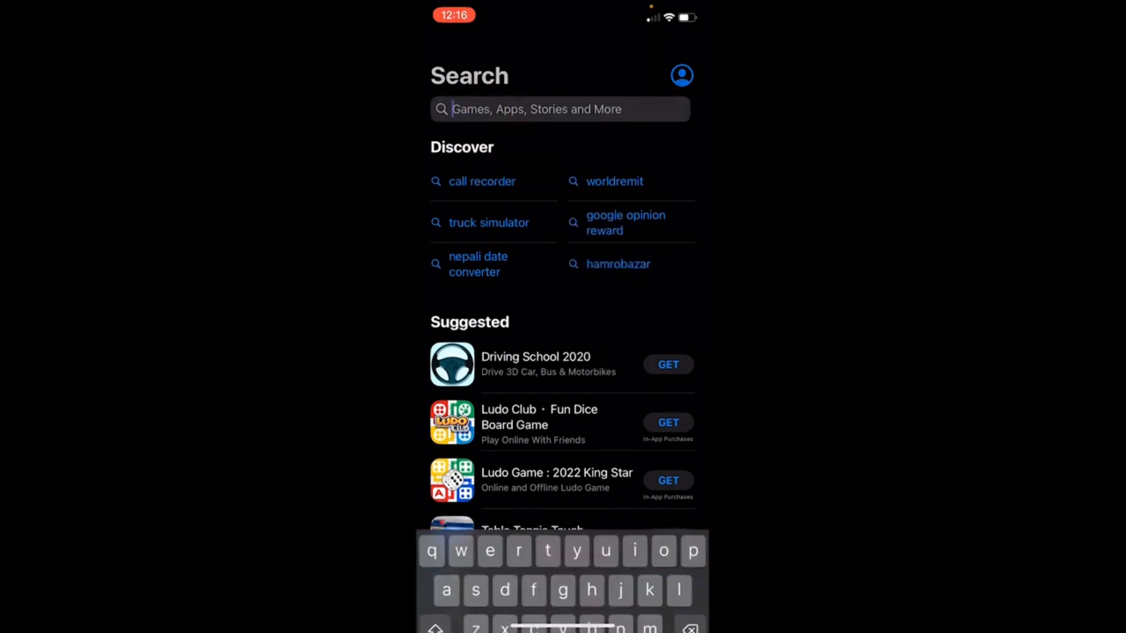
text(canva)
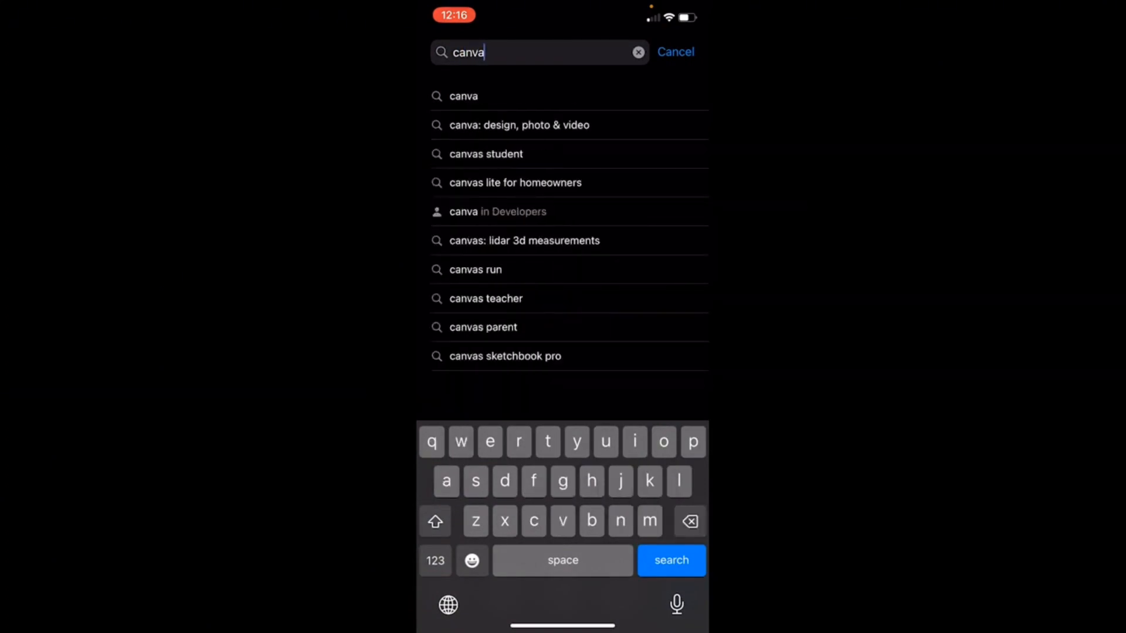
key(Return)
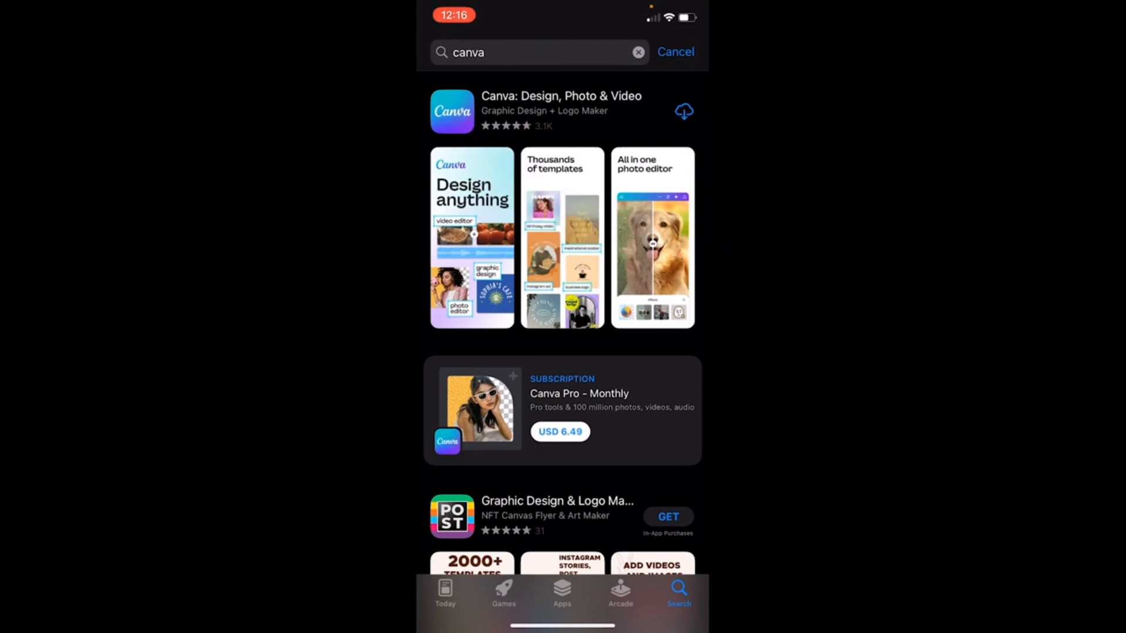
Download the "Canva: Design, Photo & Video" app and open it from the phone's home screen
click(684, 111)
drag(562, 626, 607, 364)
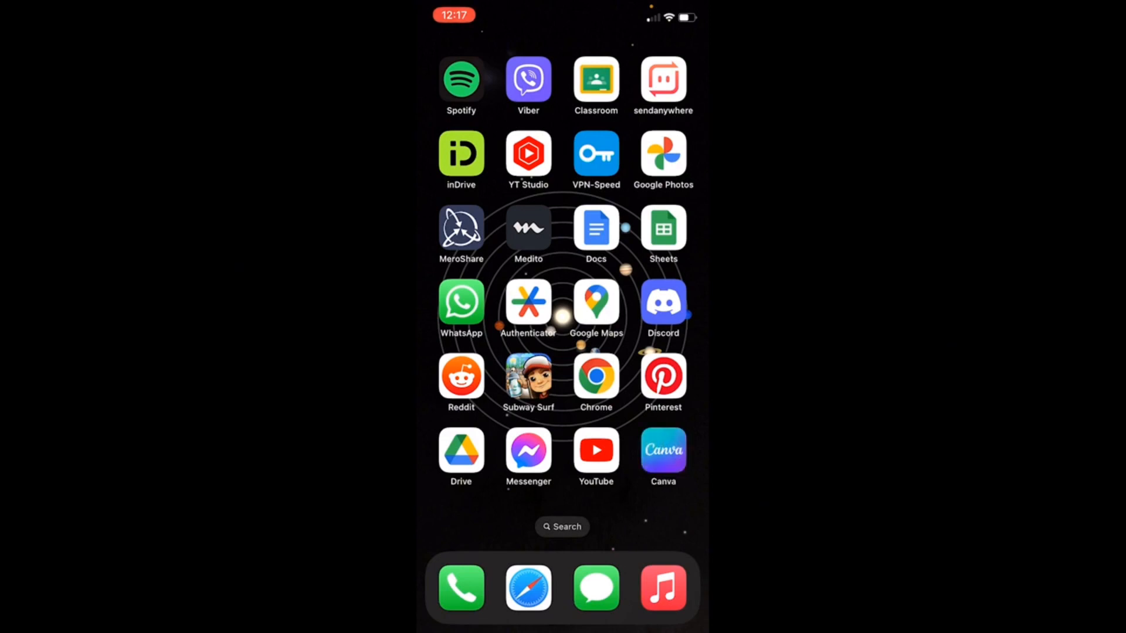
click(663, 451)
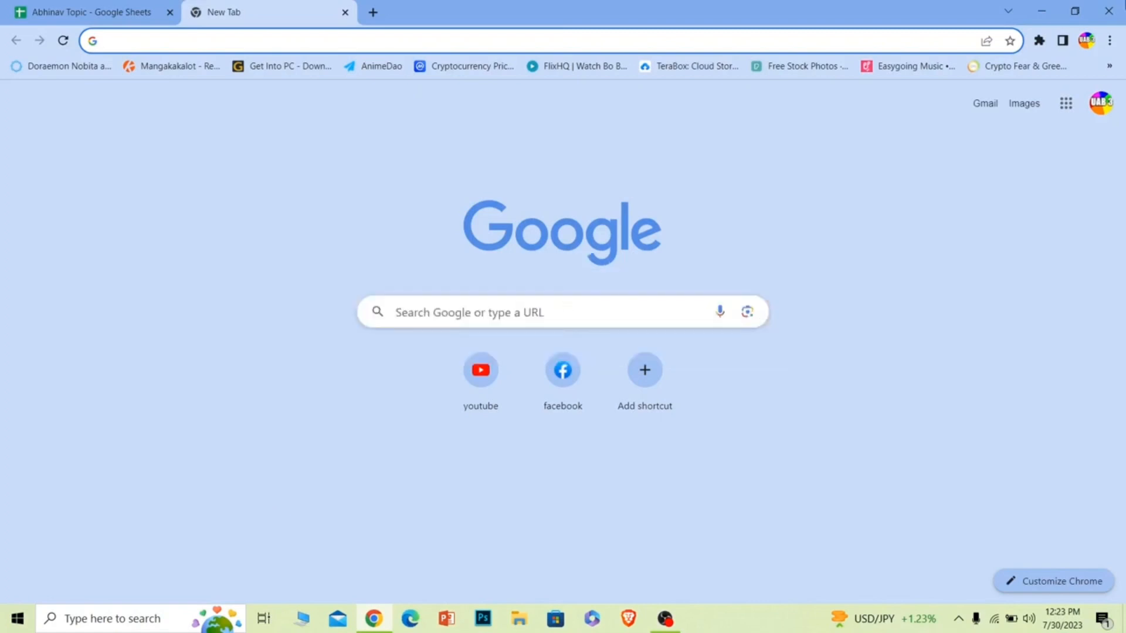
On the Windows computer, launch the installed Canva desktop app and bring its window to the front
click(1050, 6)
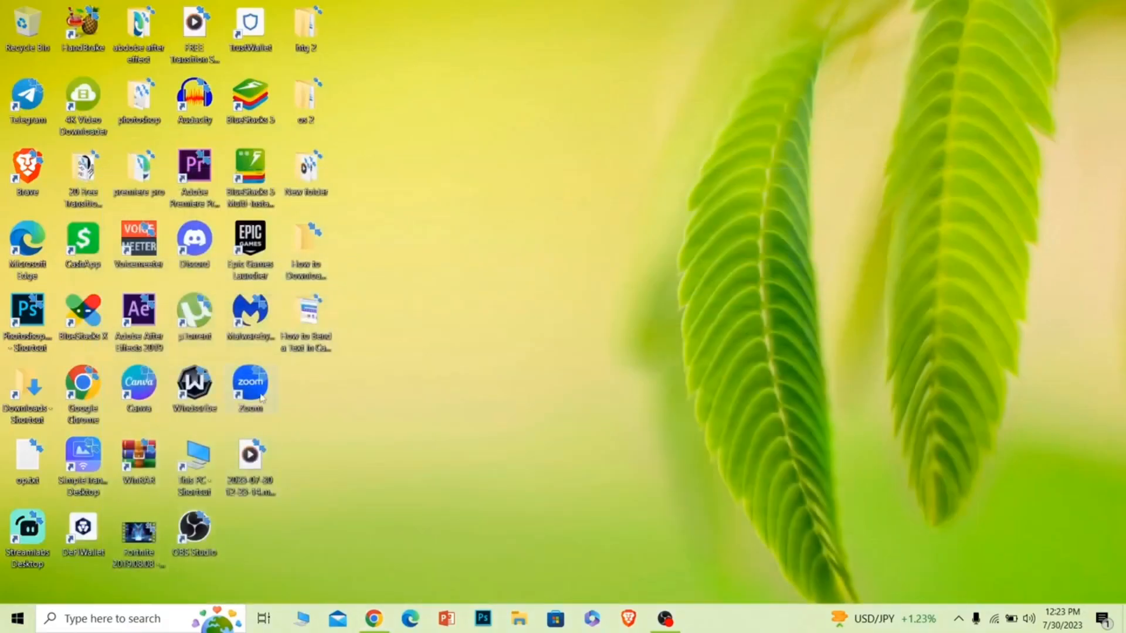
click(134, 395)
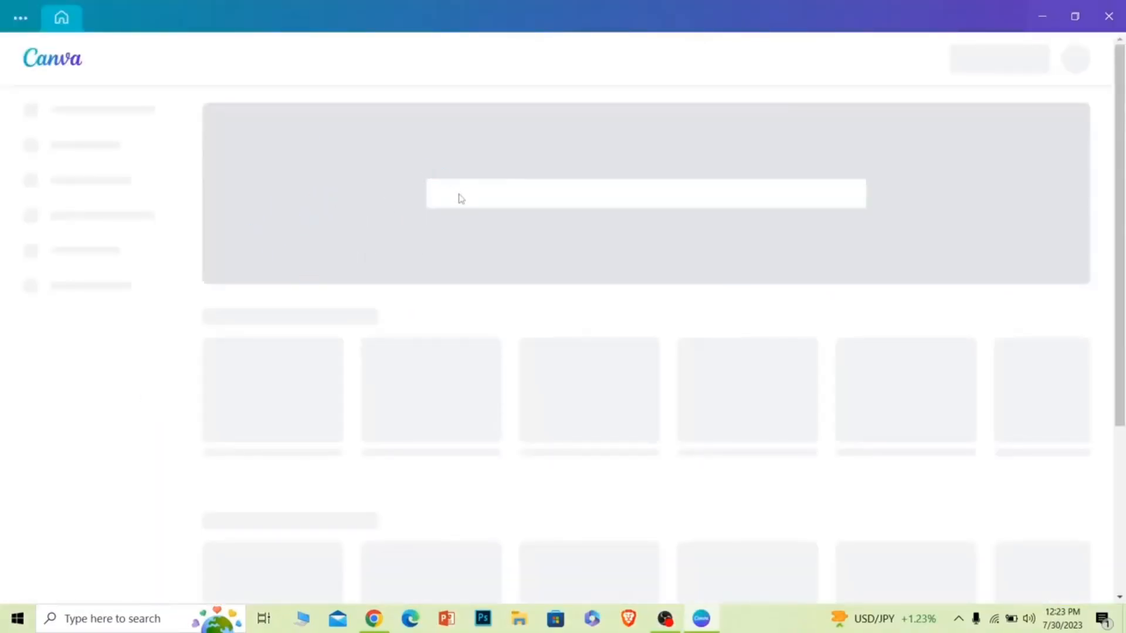
click(369, 620)
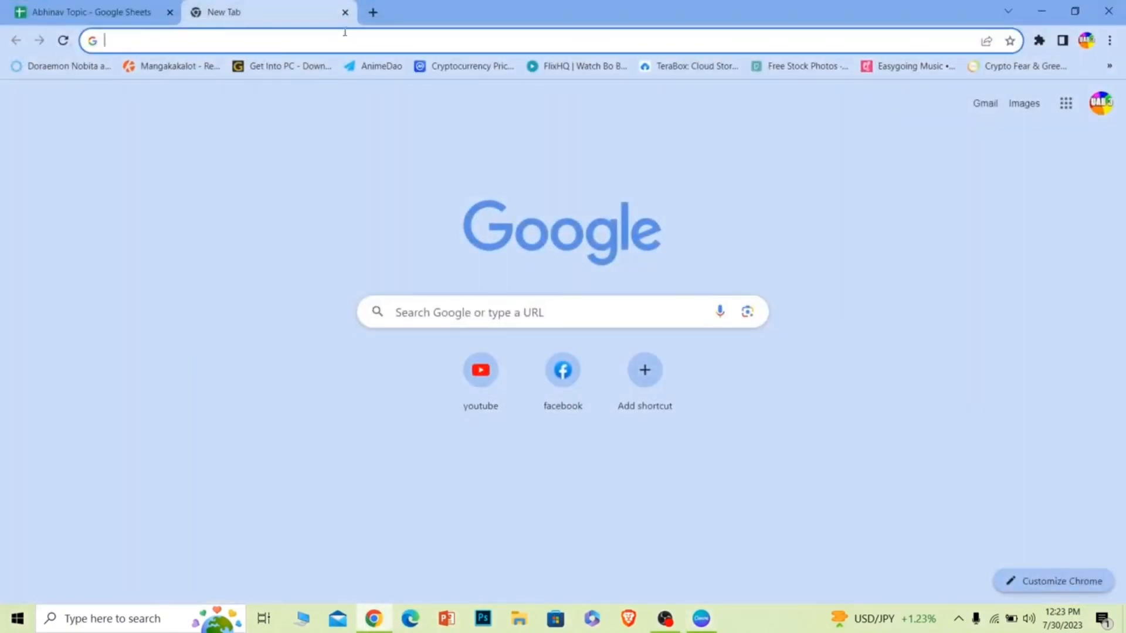
click(714, 627)
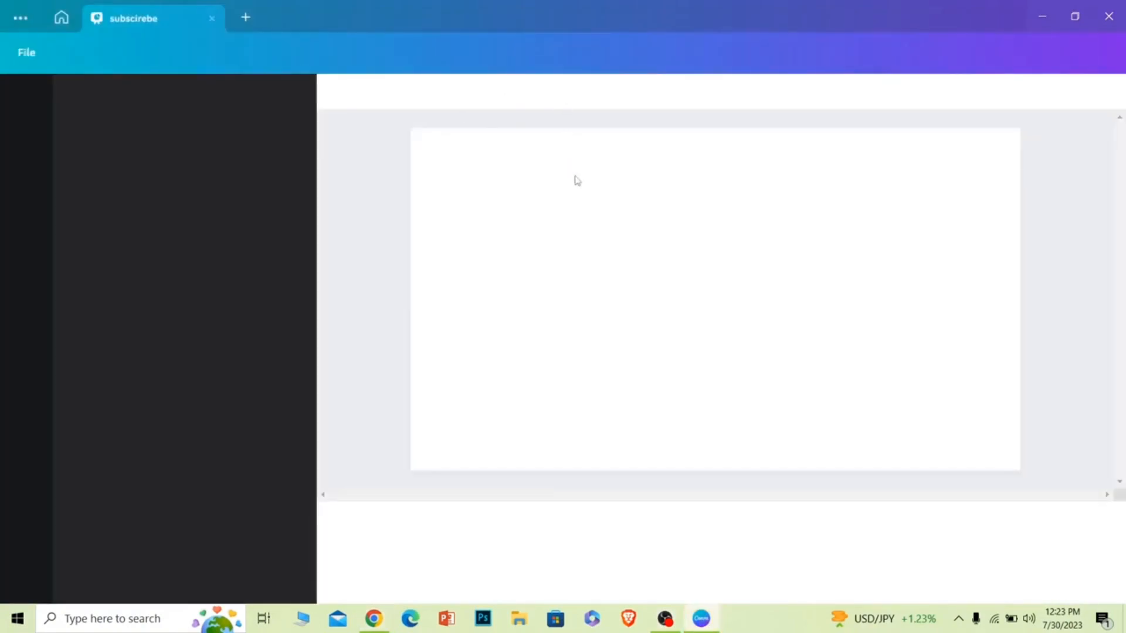
Switch to Chrome, search for "canva downlaod pc", and download Canva for Windows from Canva's official page
click(373, 620)
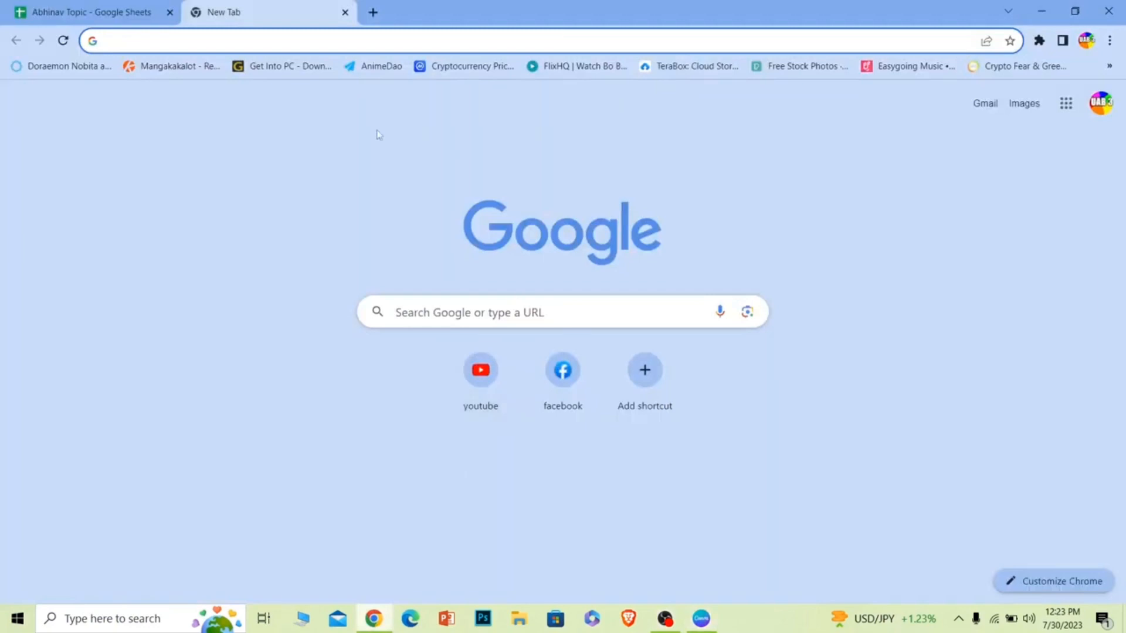
text(canva)
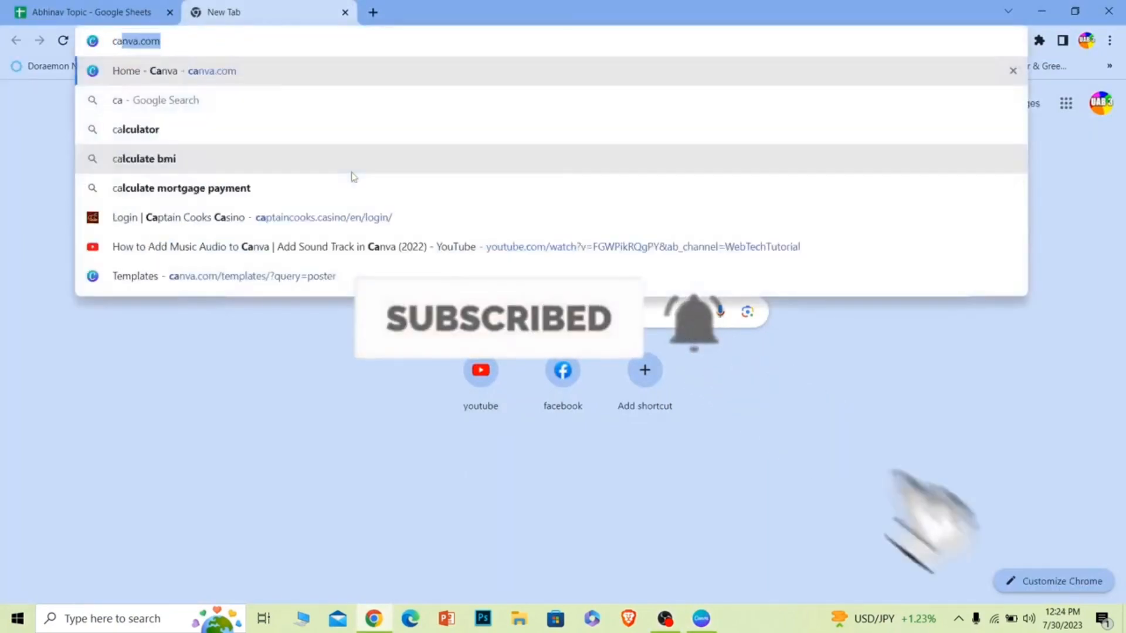
text( downlaod pc)
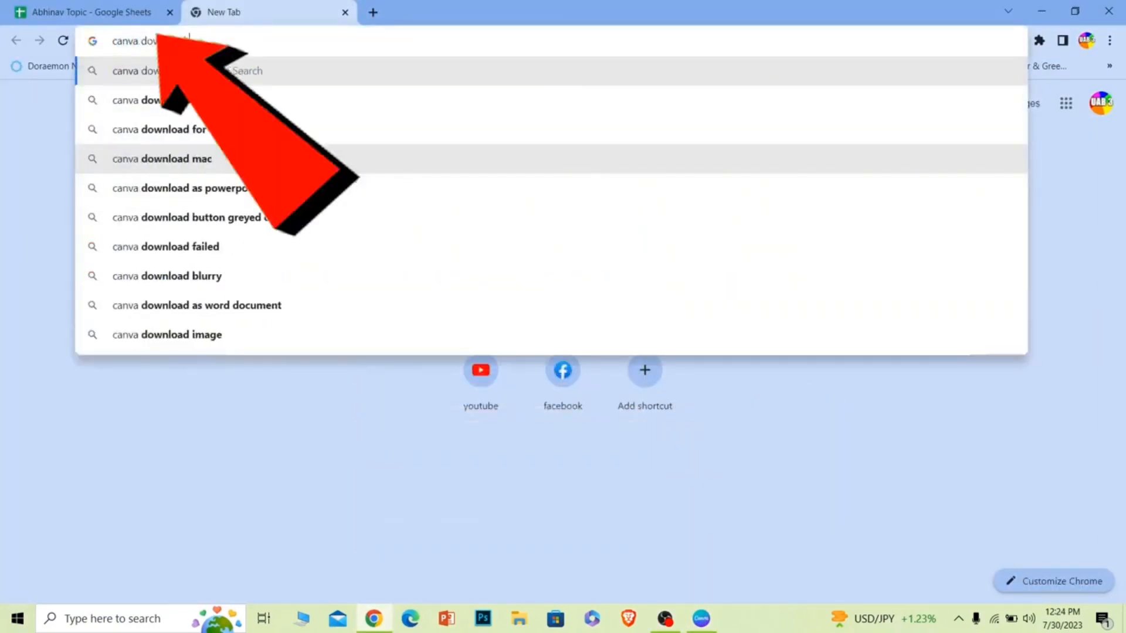
key(Return)
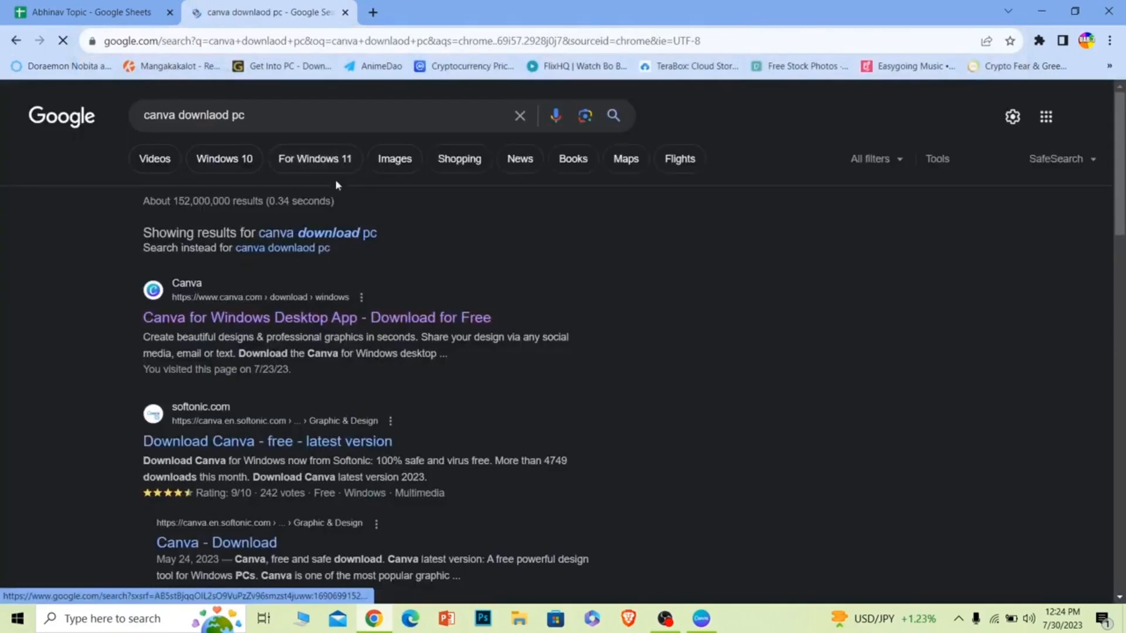
click(281, 319)
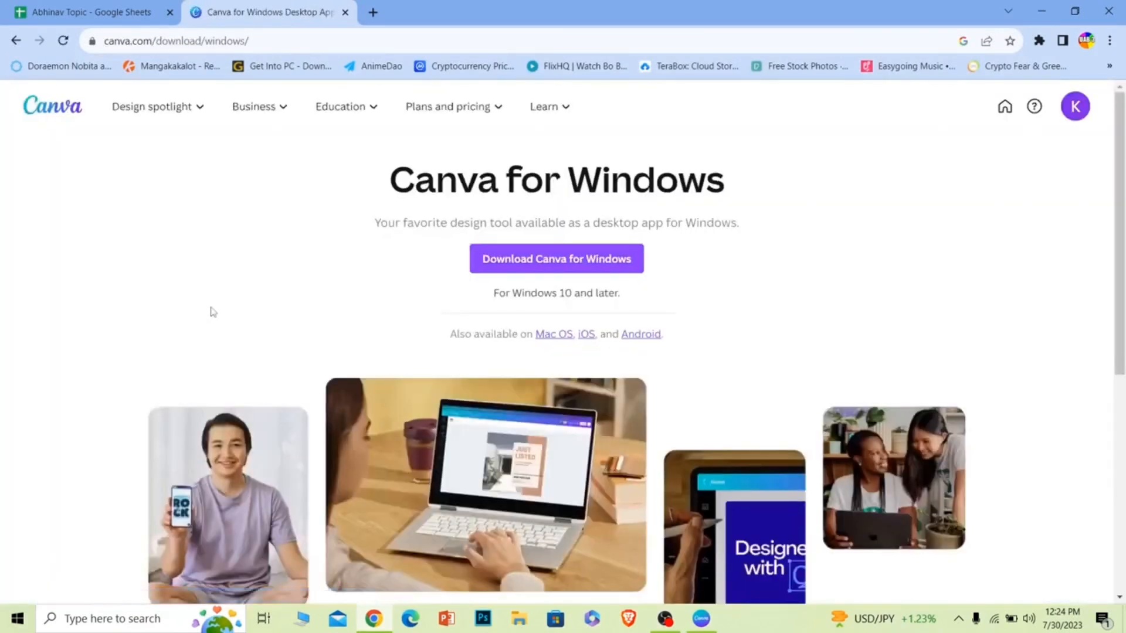
click(510, 262)
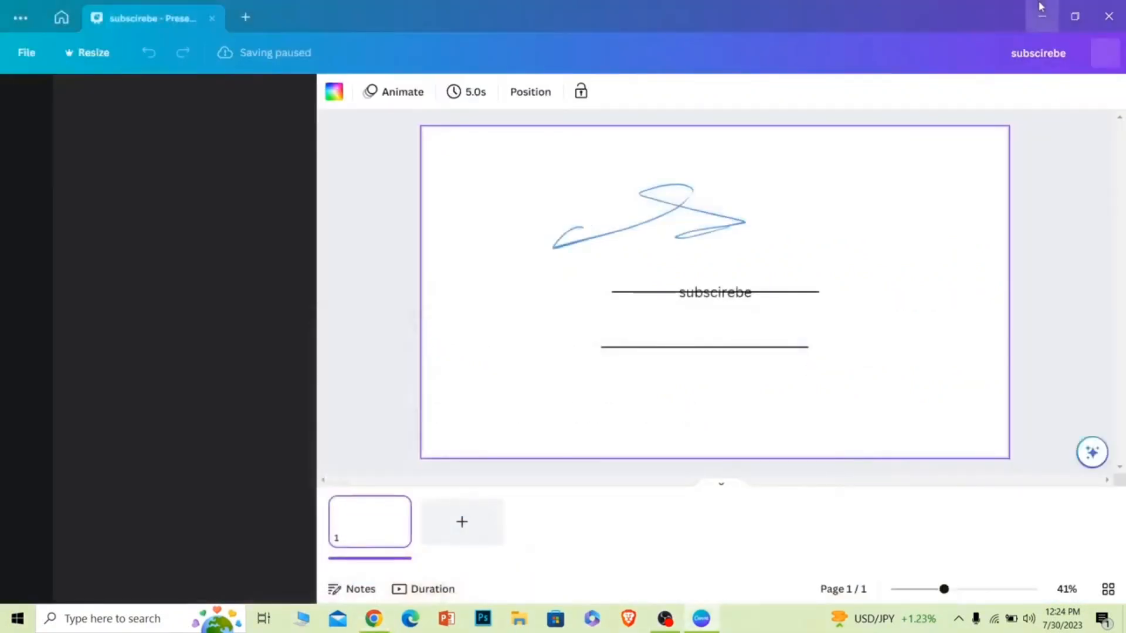
Check the Downloads folder for the Canva installer, refreshing the file list, and close the folder
click(1042, 16)
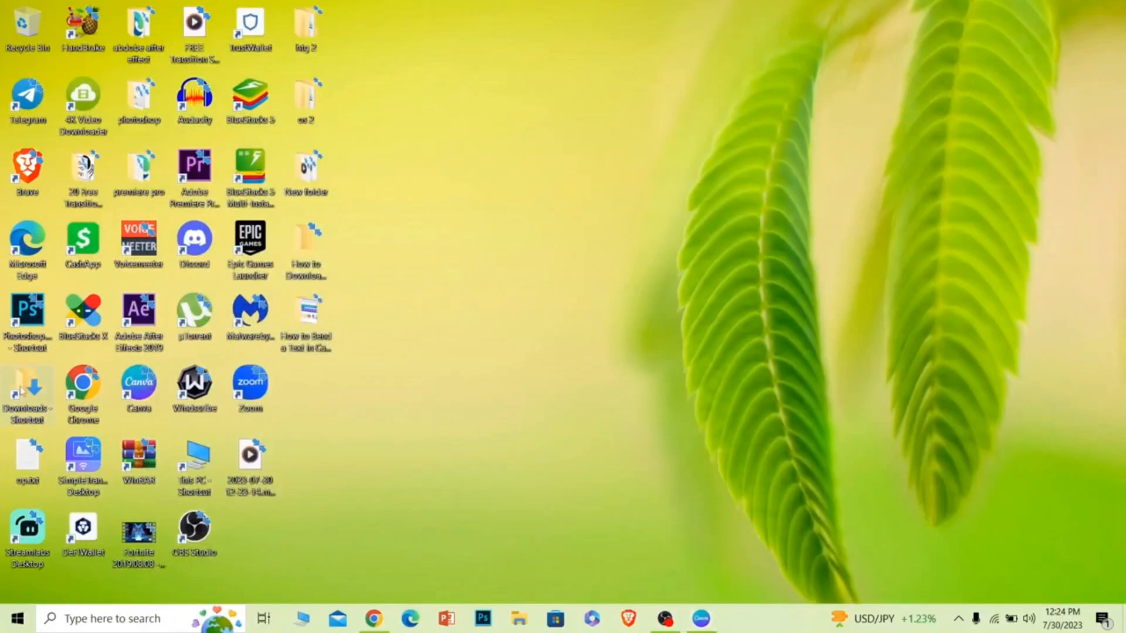
double_click(21, 392)
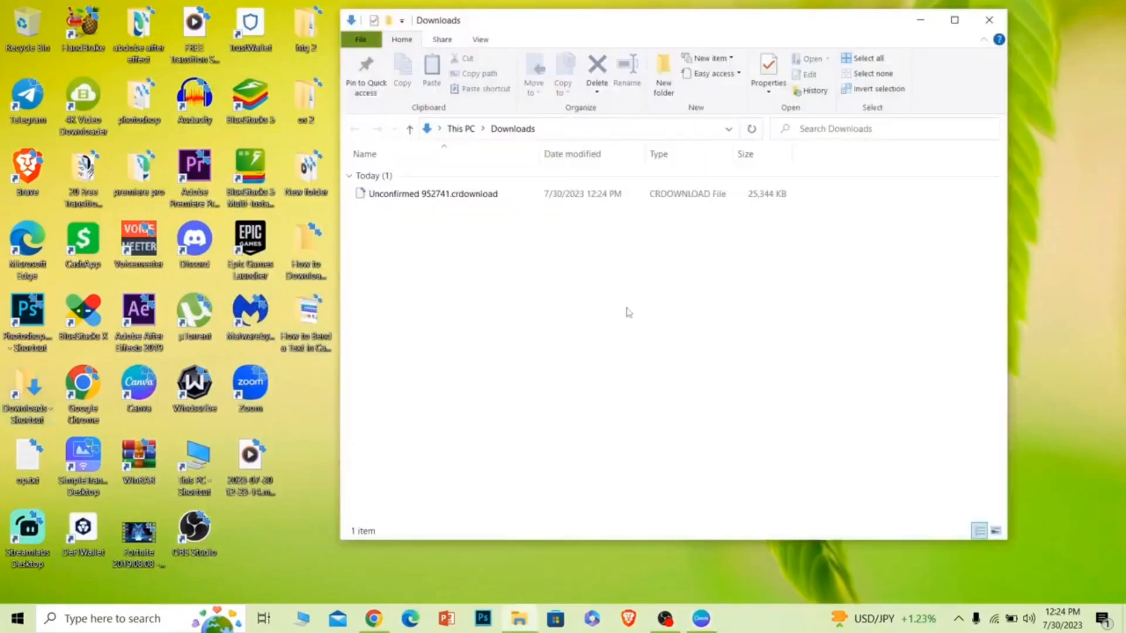
right_click(530, 275)
click(564, 330)
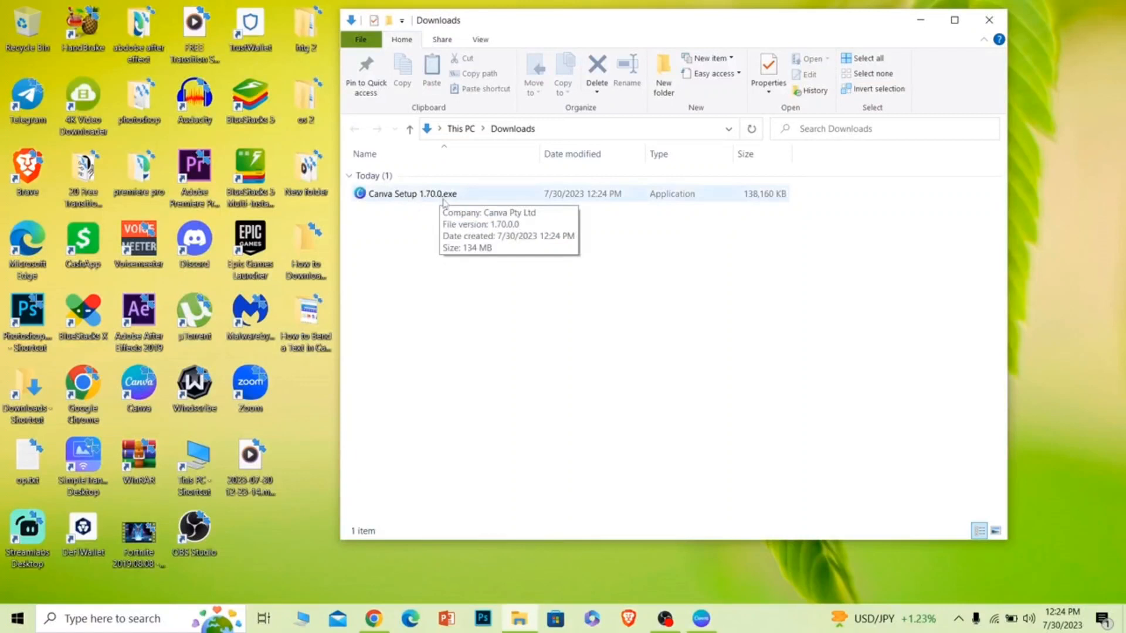
click(988, 20)
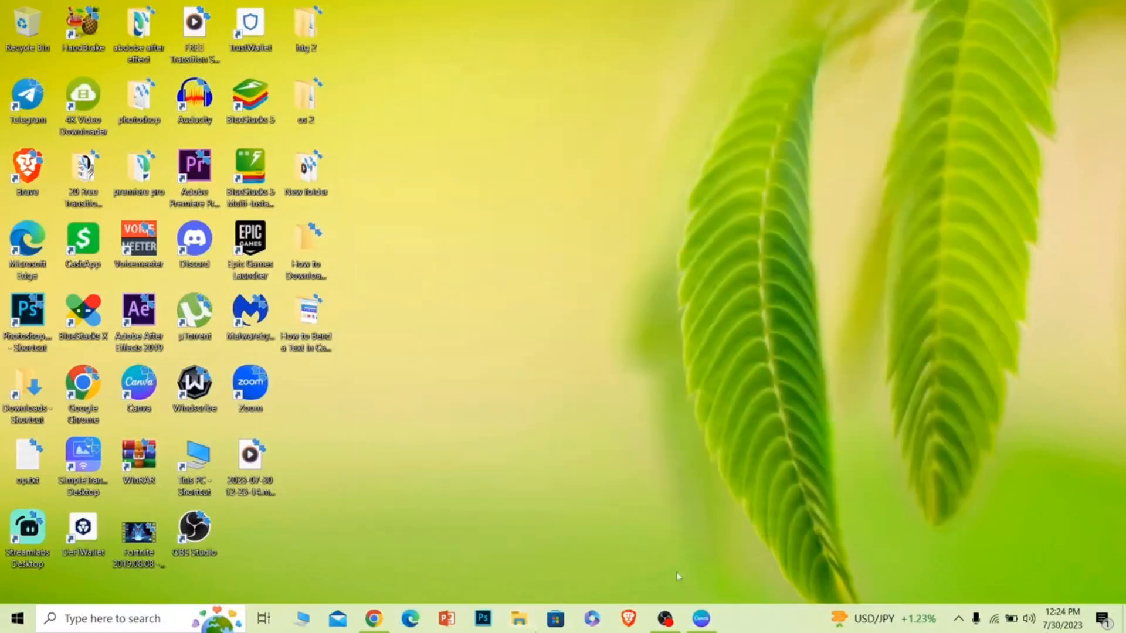
Switch to the Canva desktop app, browse the presentation templates in the open design, and minimise the app
click(701, 618)
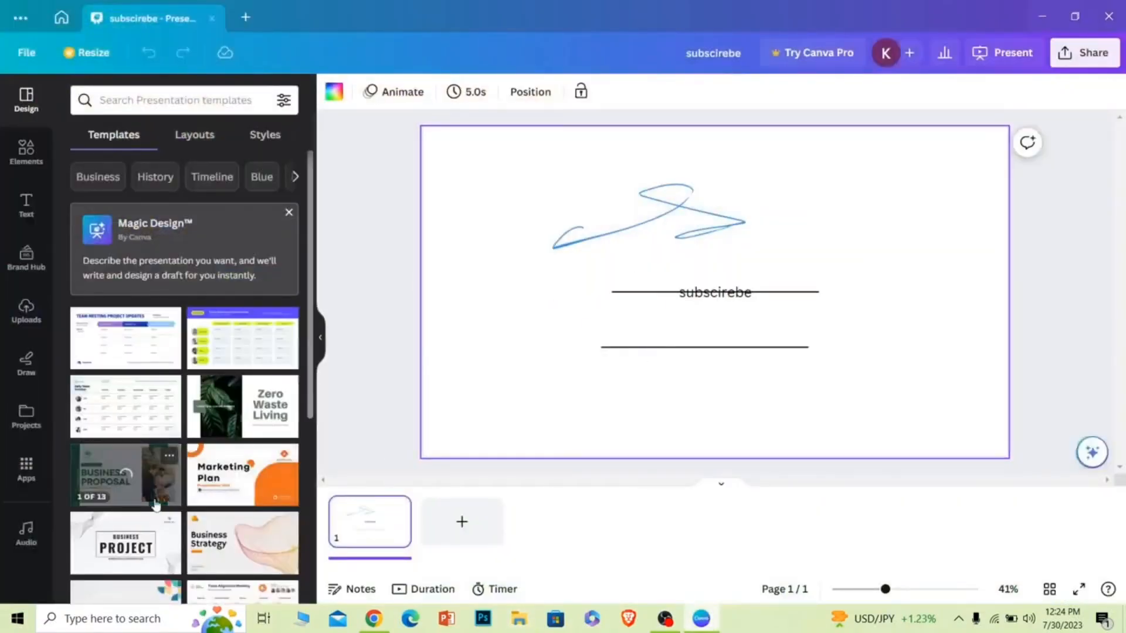
scroll(153, 497, down, 10)
scroll(154, 500, up, 10)
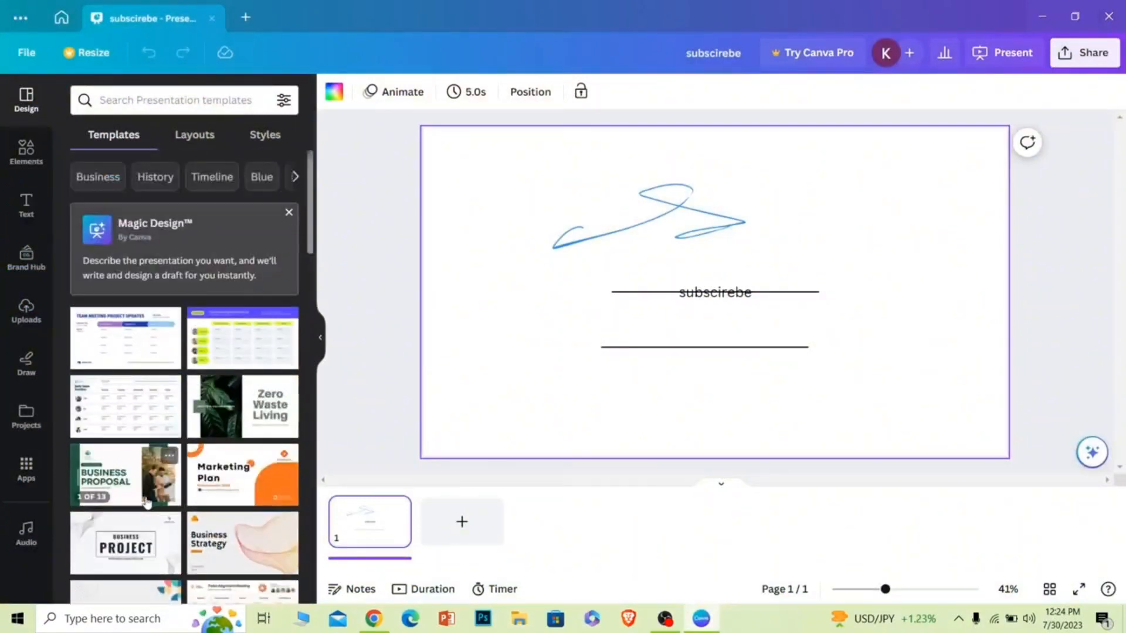
click(1042, 16)
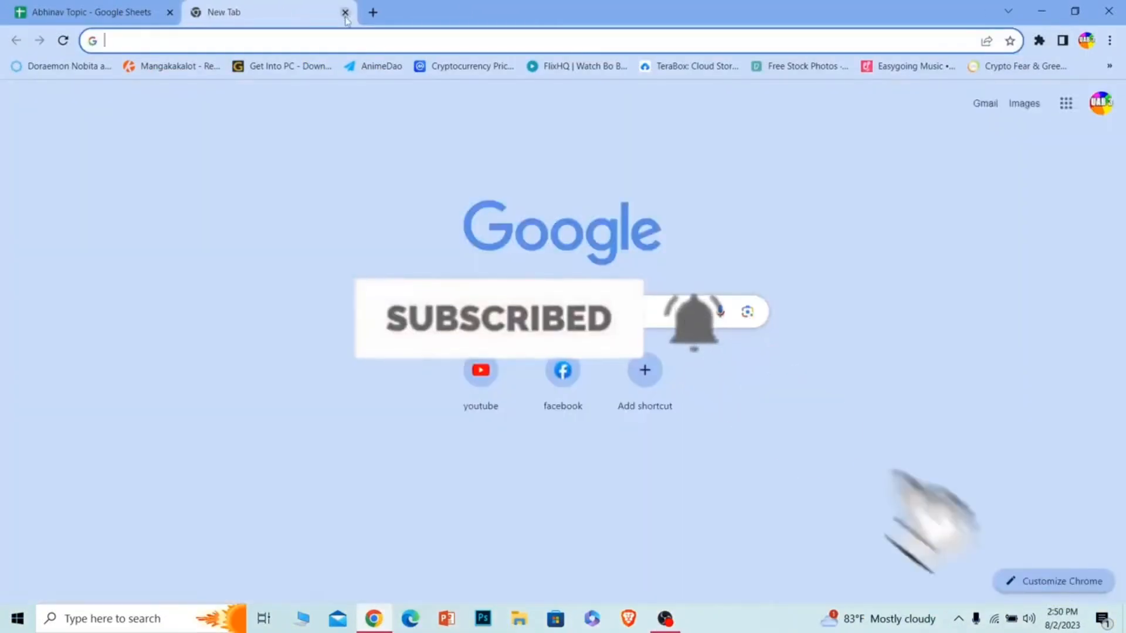
Open the canva.com home page in Chrome
text(ca)
click(224, 47)
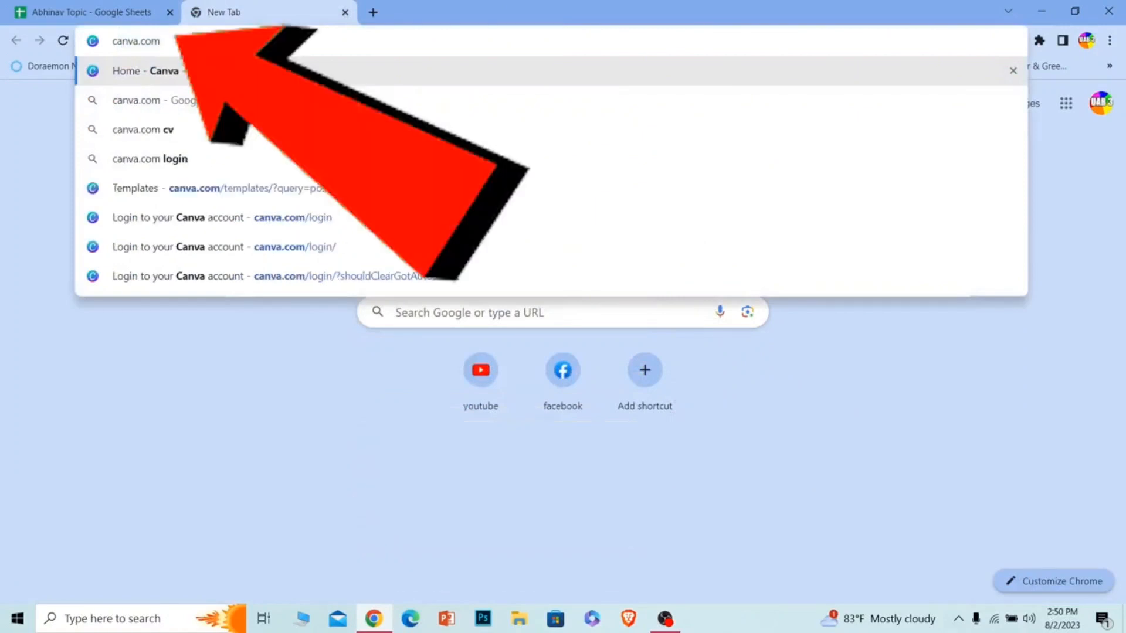
click(222, 61)
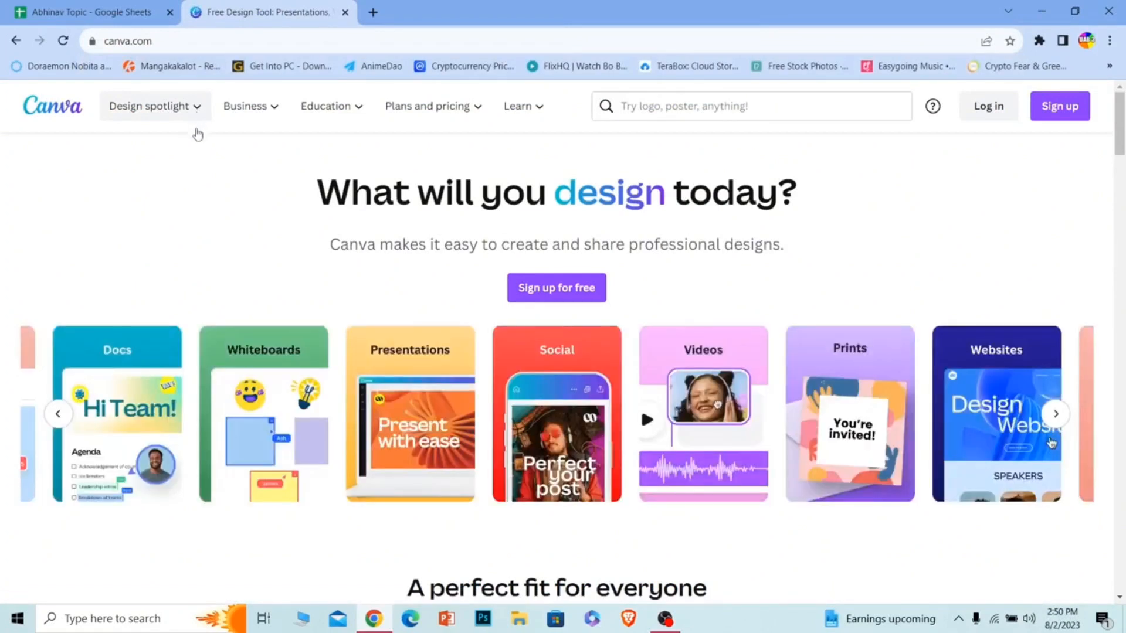
Sign up for Canva another way, continuing with Google and choosing one of the listed Google accounts
click(1063, 109)
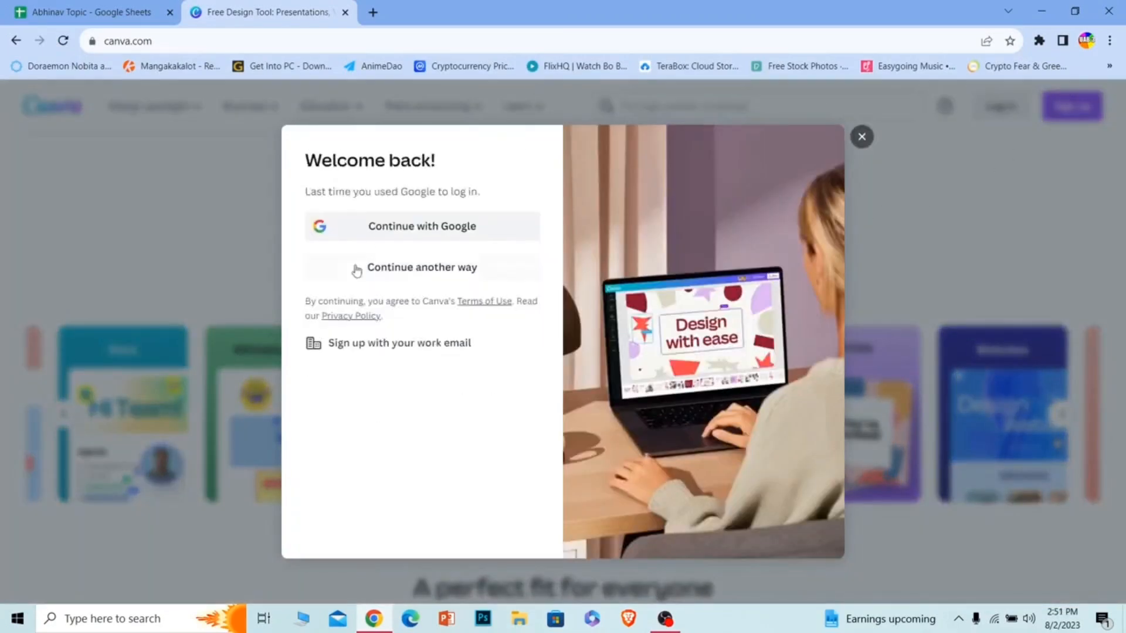
click(421, 276)
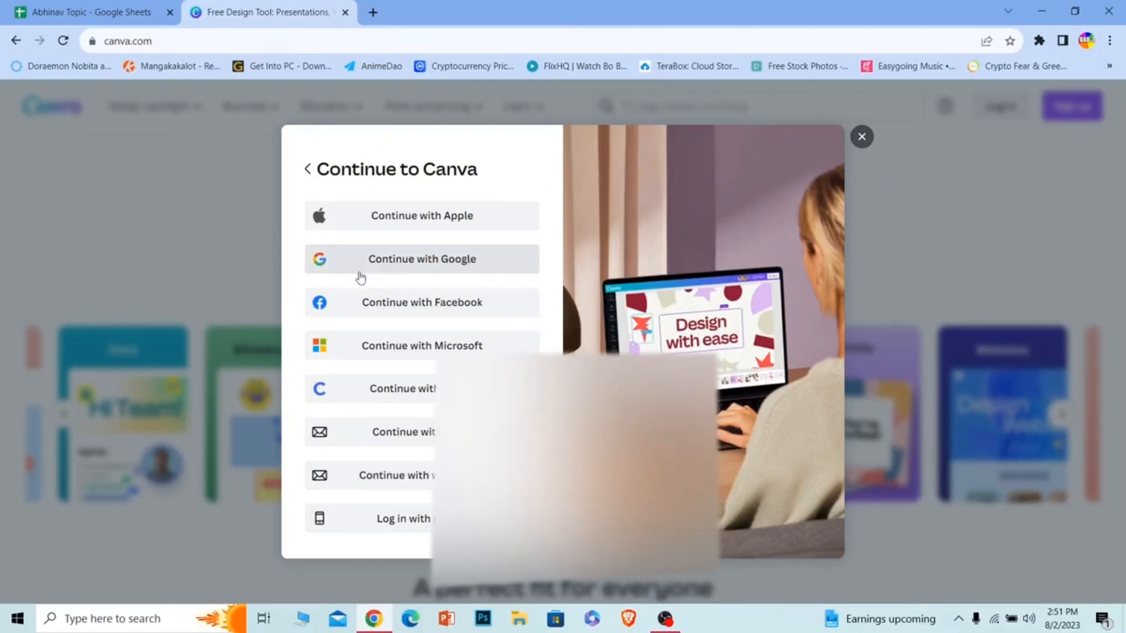
click(389, 265)
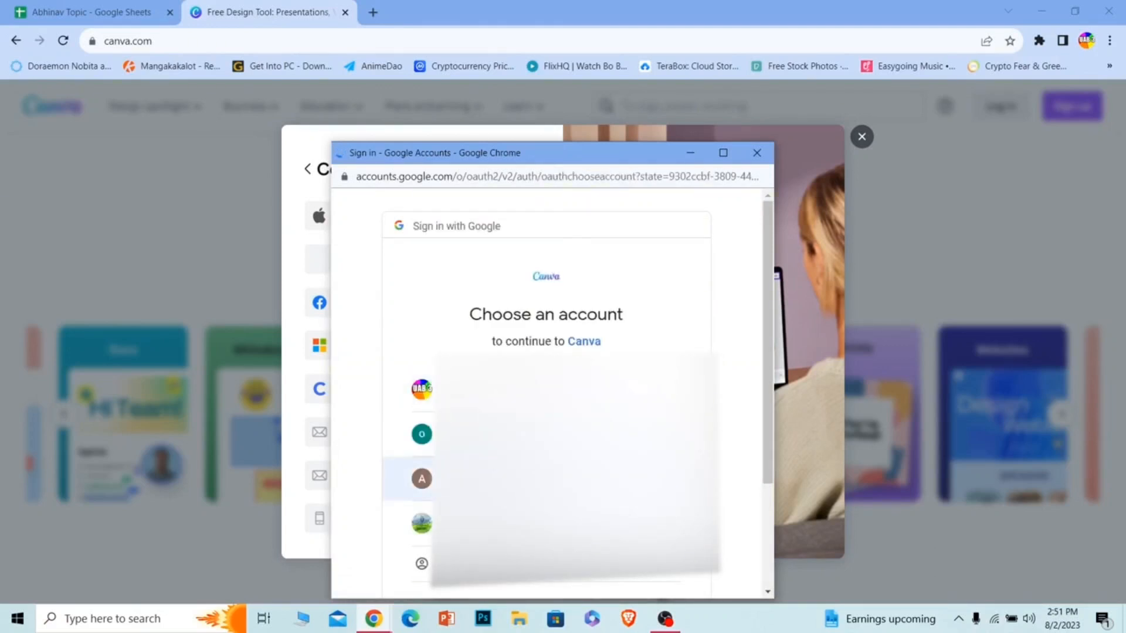
click(414, 441)
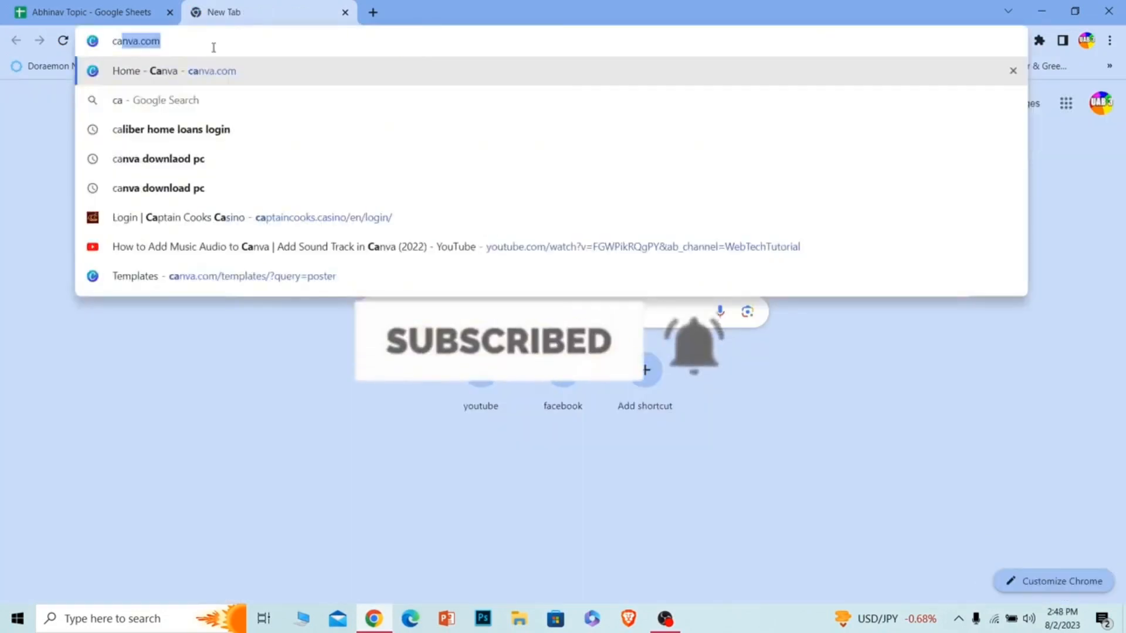
Open canva.com and log in another way, continuing with Google and choosing one of the listed Google accounts
text(nva.com)
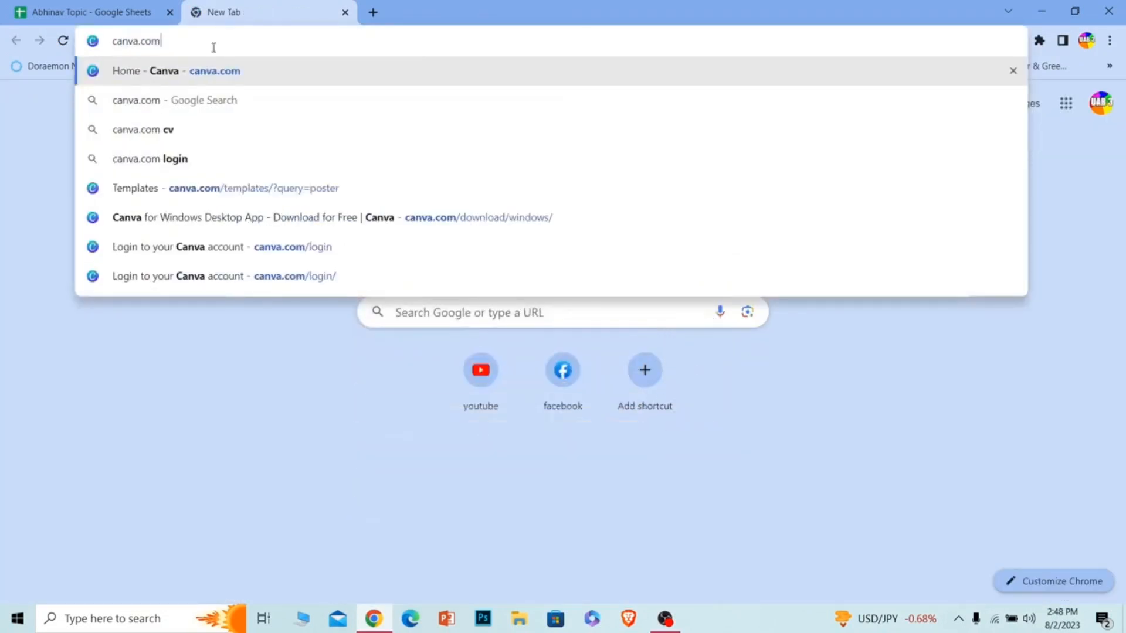
key(Return)
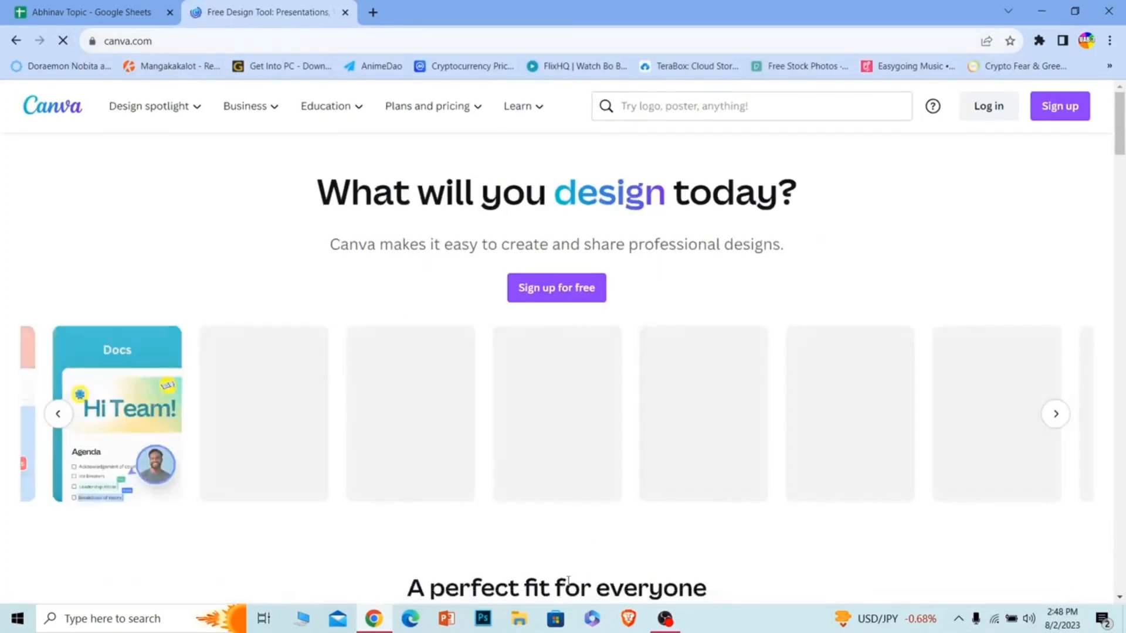
click(997, 107)
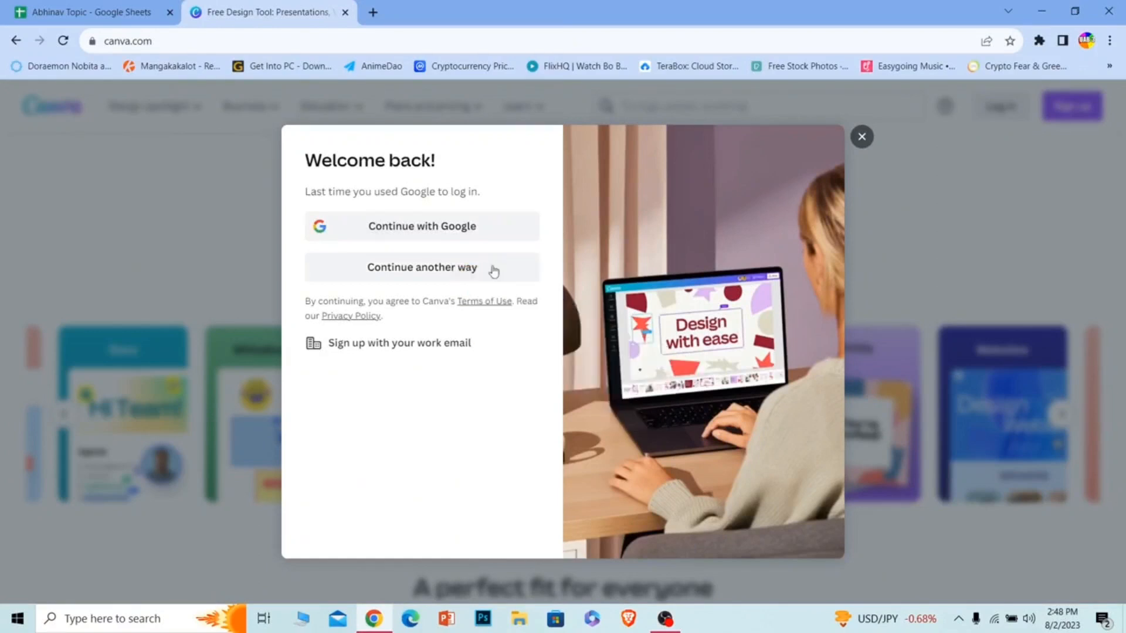
click(494, 269)
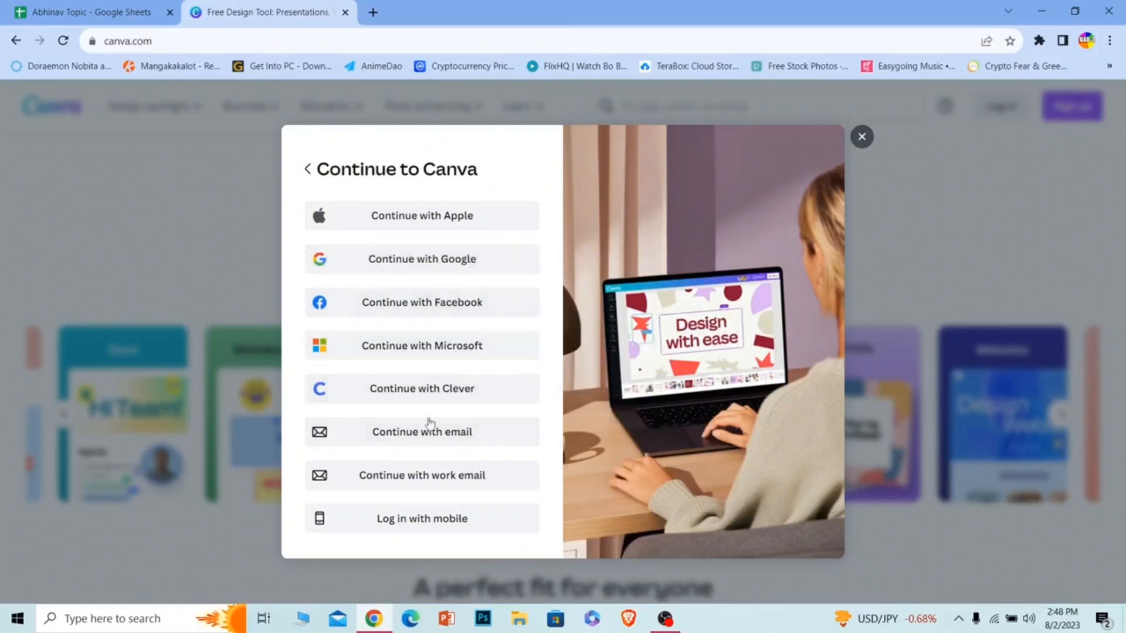
click(446, 256)
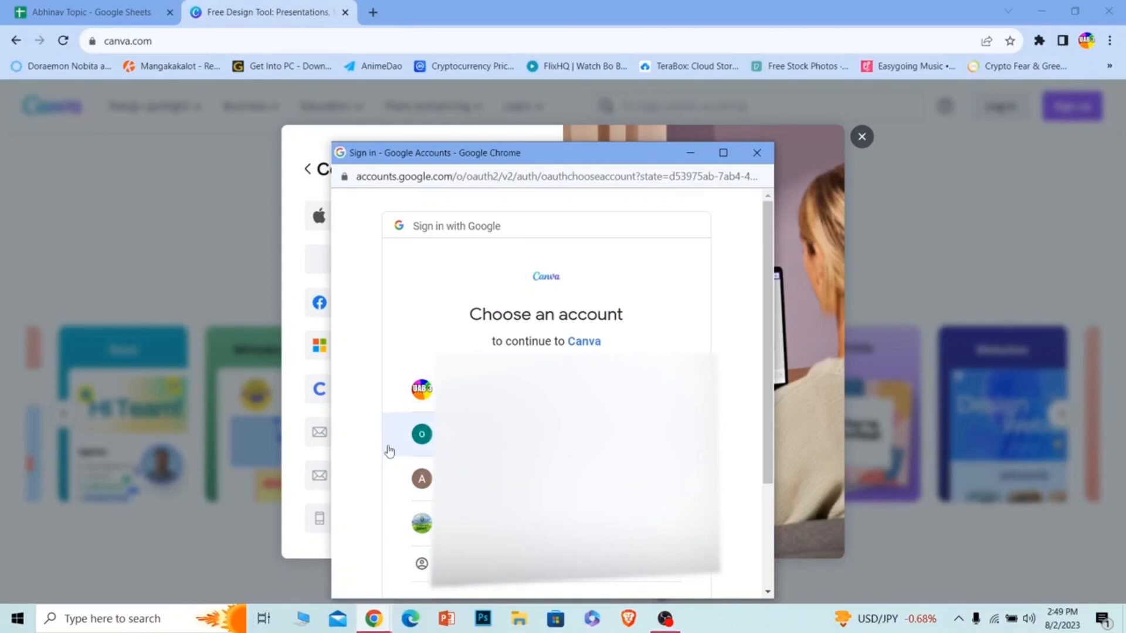
click(388, 451)
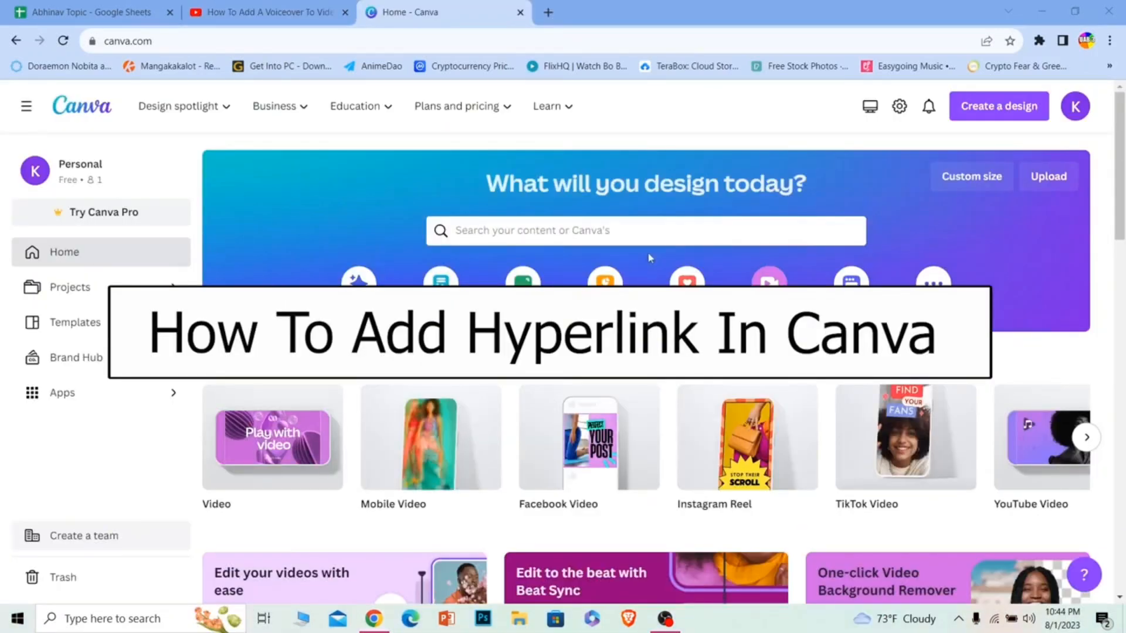
Create a blank Presentation (16:9) design and decline opening it in the Canva app
right_click(649, 258)
key(Escape)
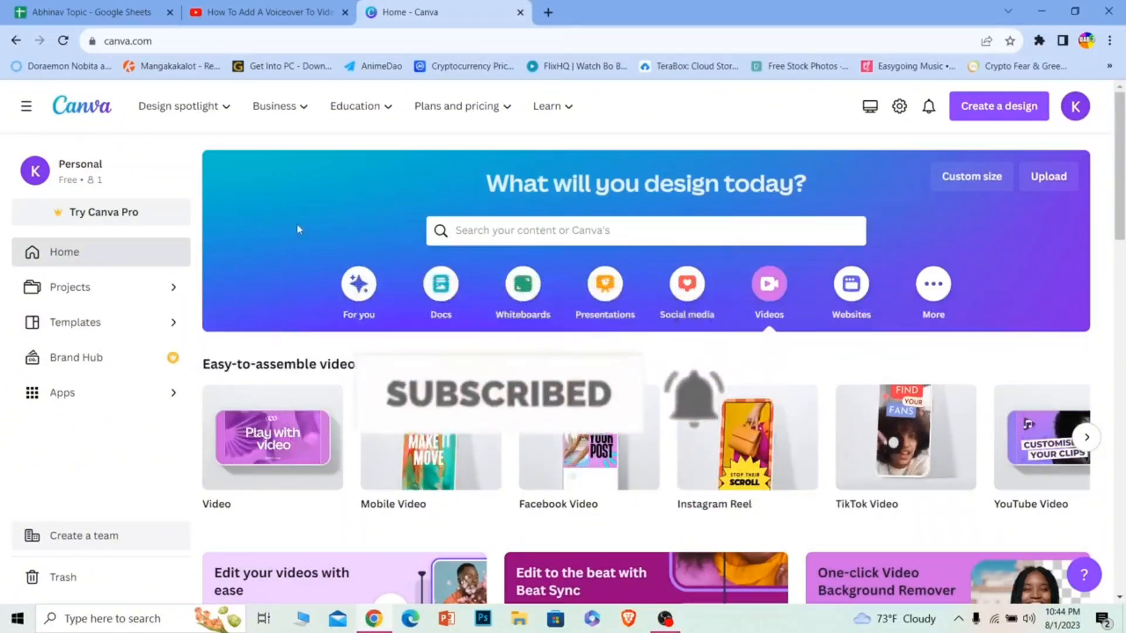
click(605, 283)
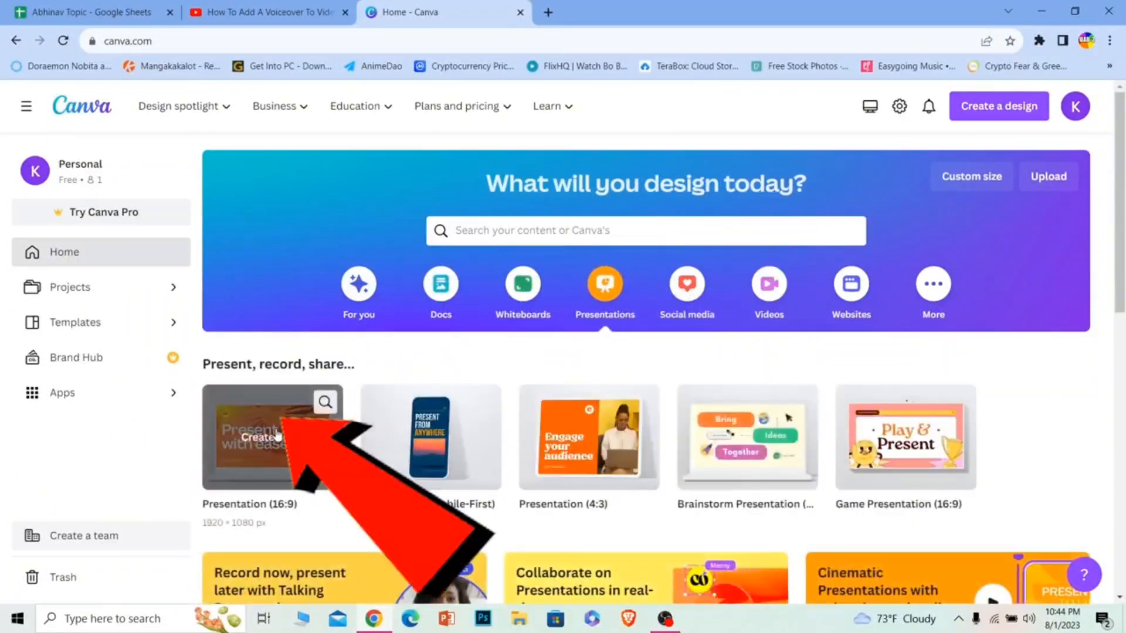
click(278, 433)
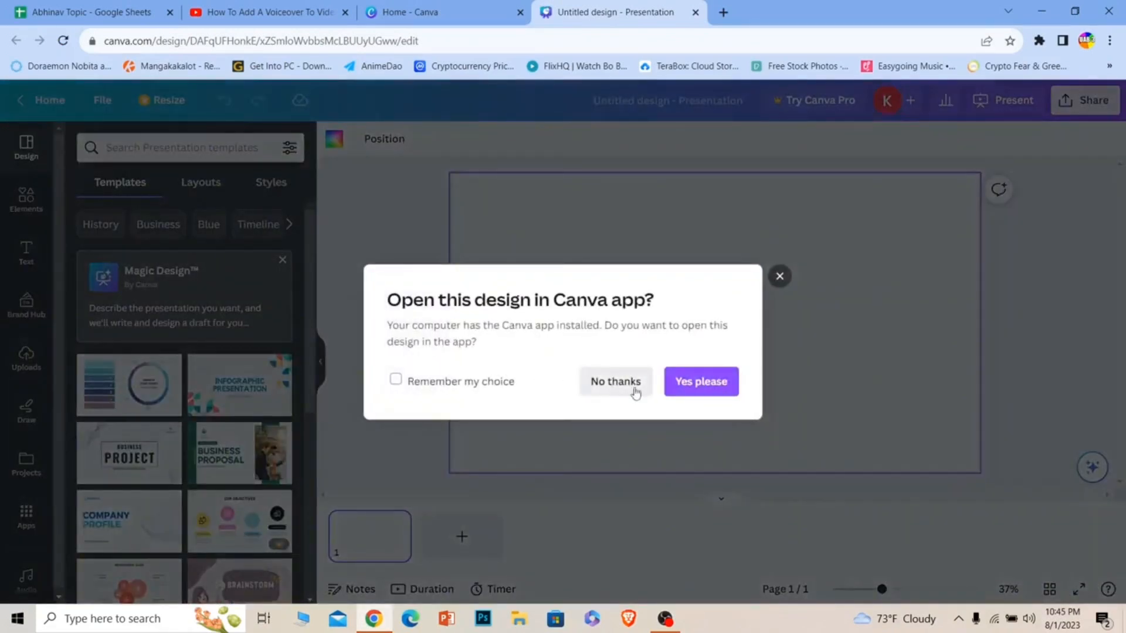
click(632, 387)
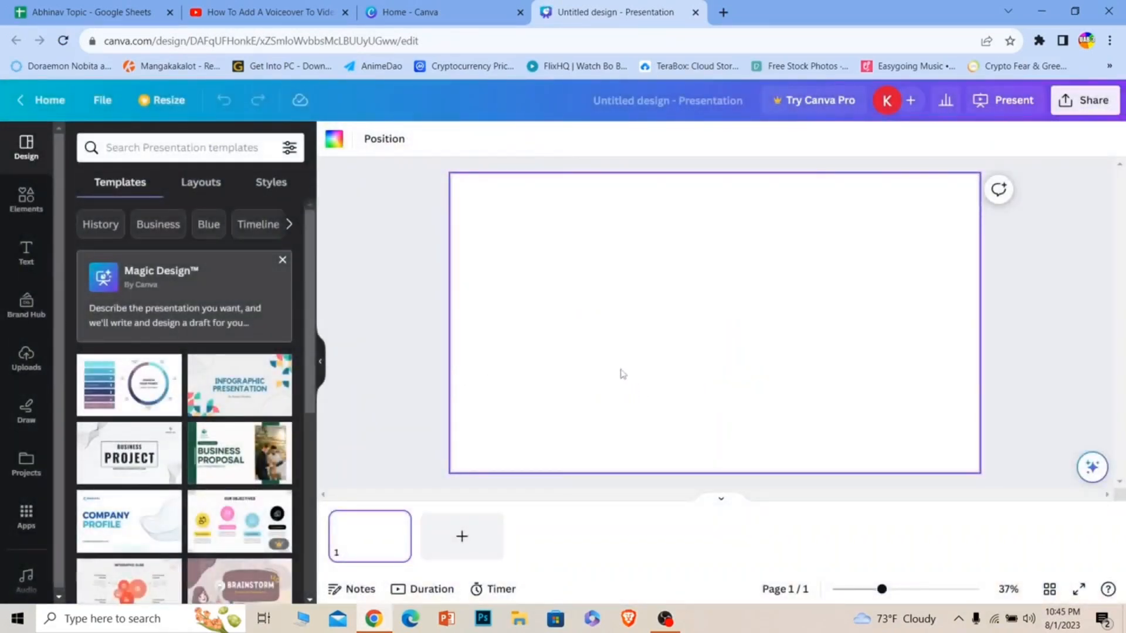
Add a text box reading "dsadasdsadasdas" at the centre of the blank slide
key(t)
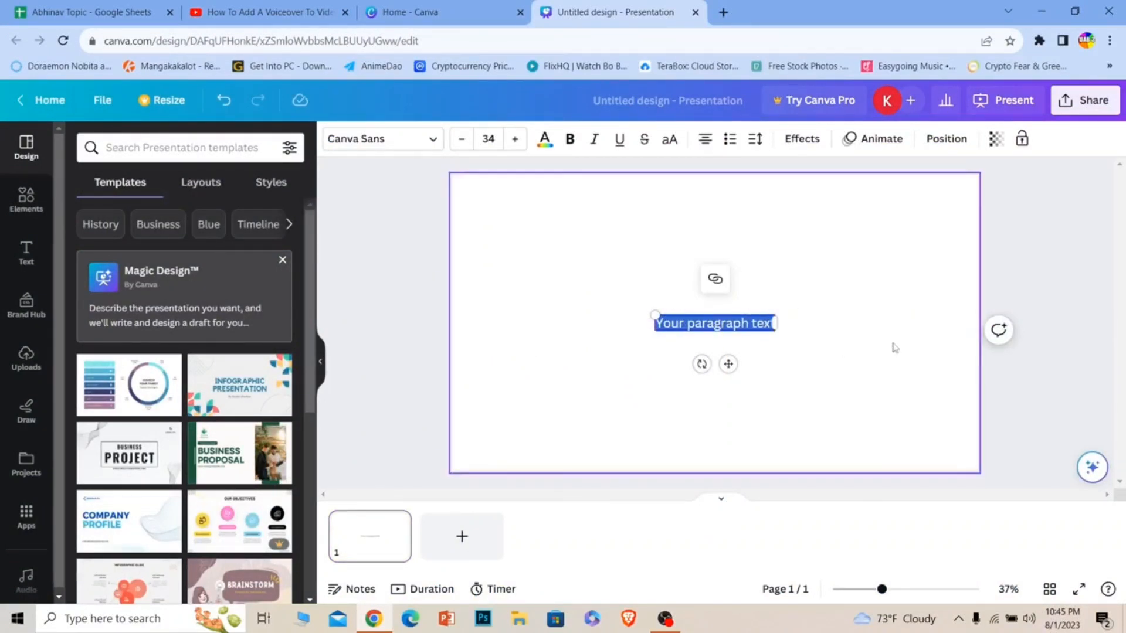
text(dsadasdsadasdas)
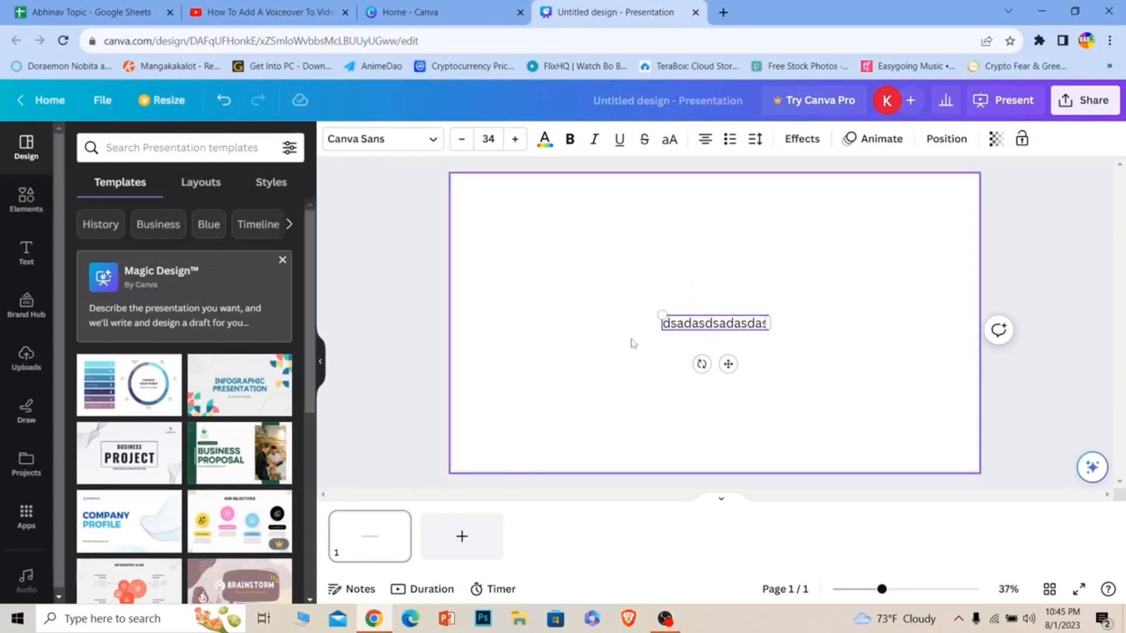
click(625, 299)
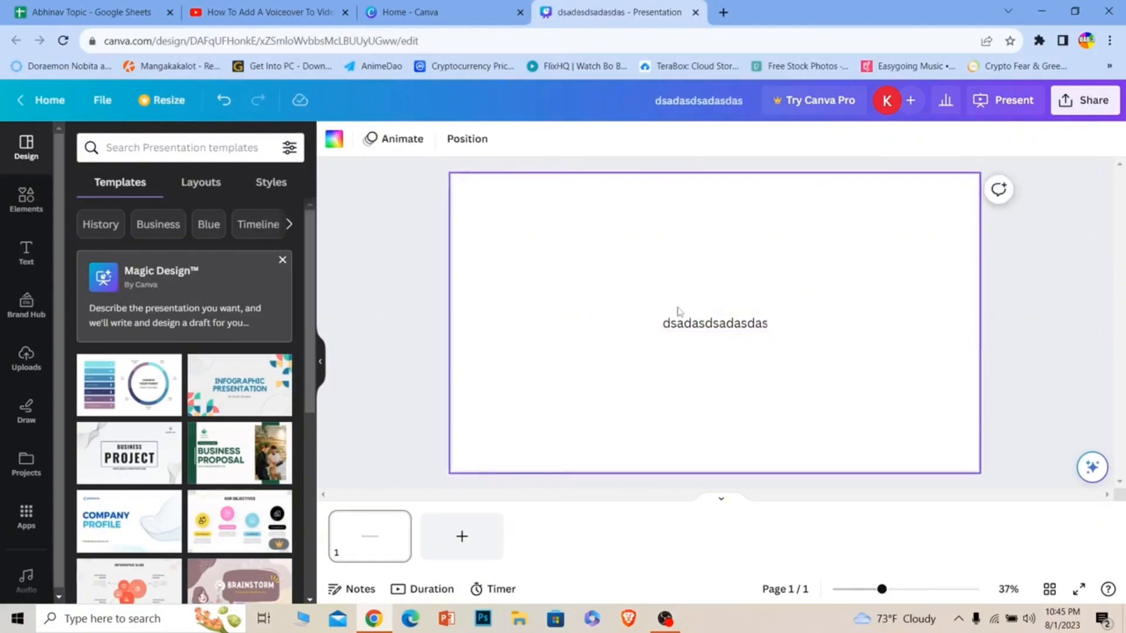
click(718, 328)
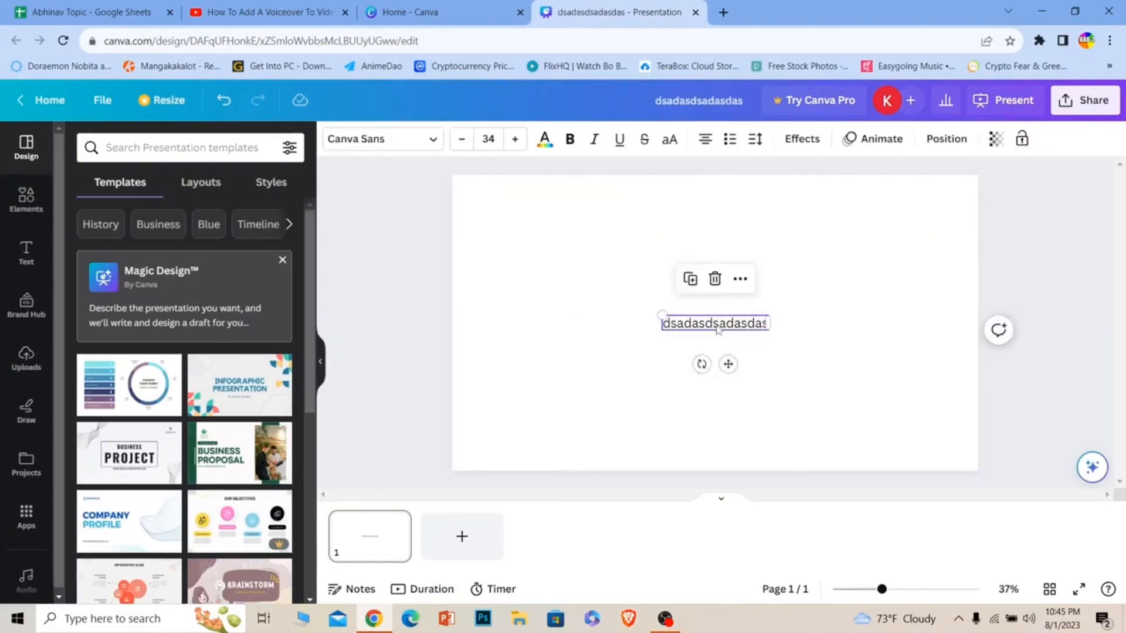
click(739, 279)
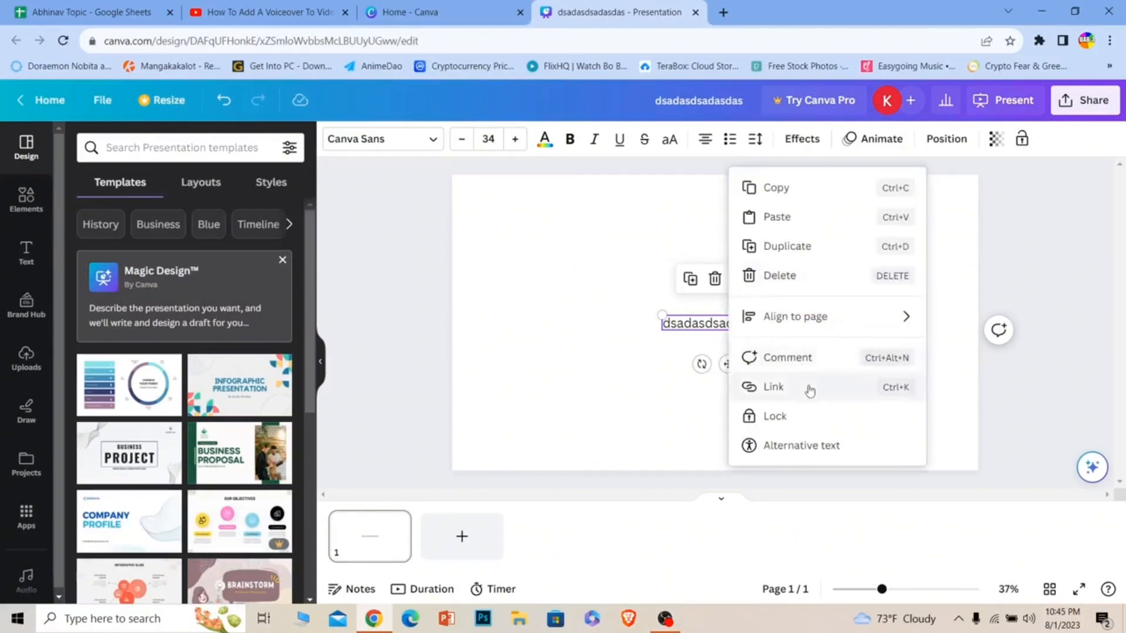
click(694, 326)
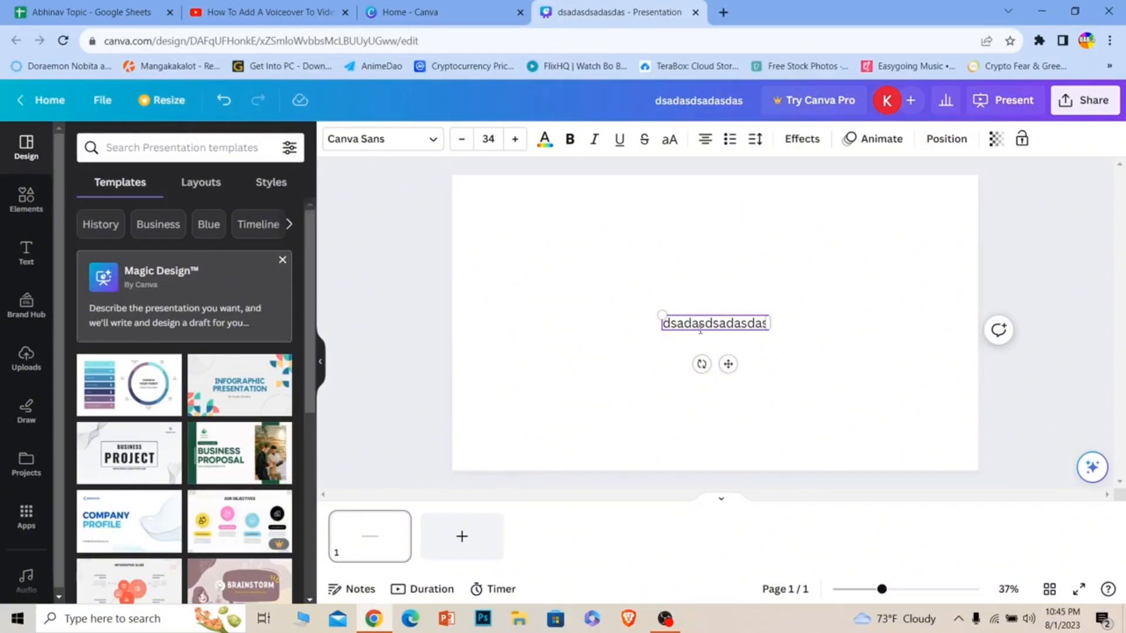
right_click(704, 323)
click(702, 323)
click(658, 319)
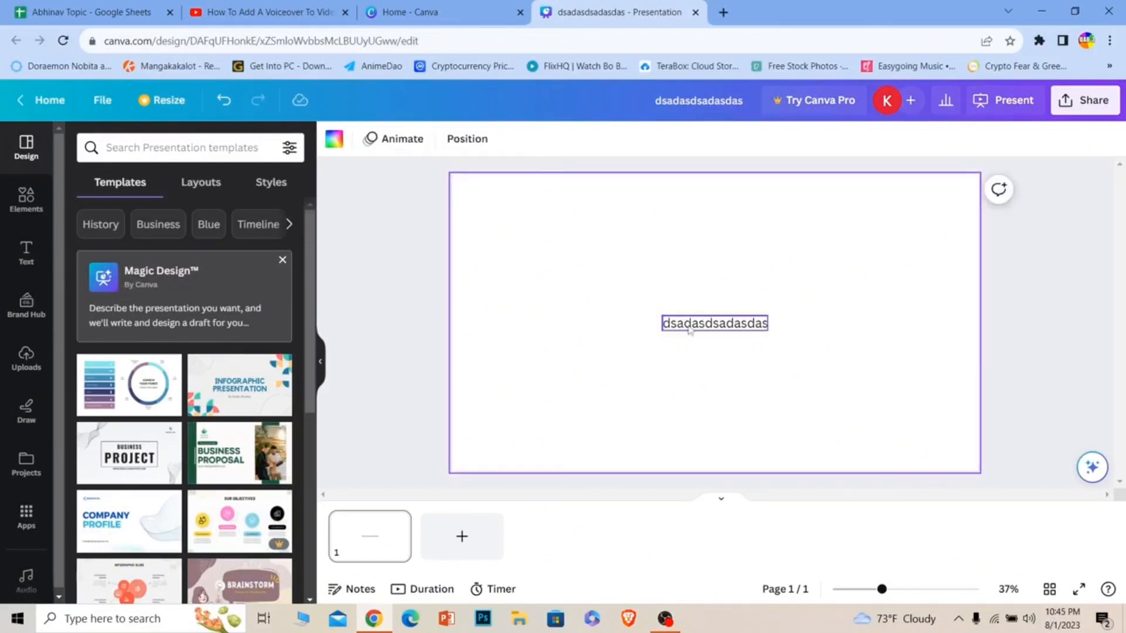
Link the slide's text to the copied YouTube video URL and select the linked text
right_click(727, 323)
click(801, 390)
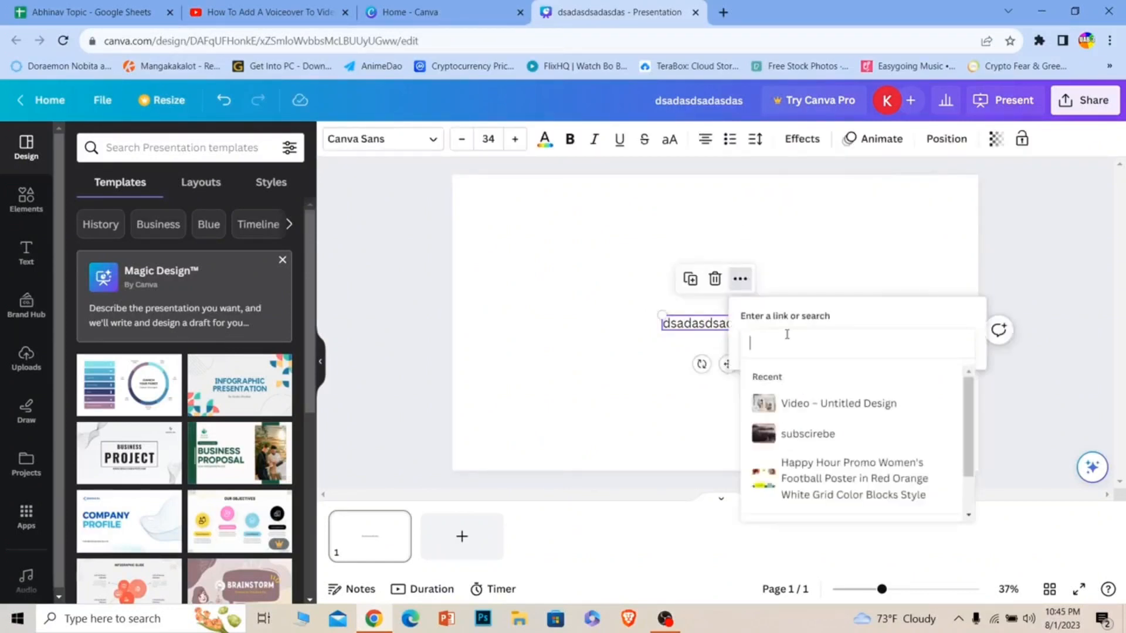
key(ctrl+v)
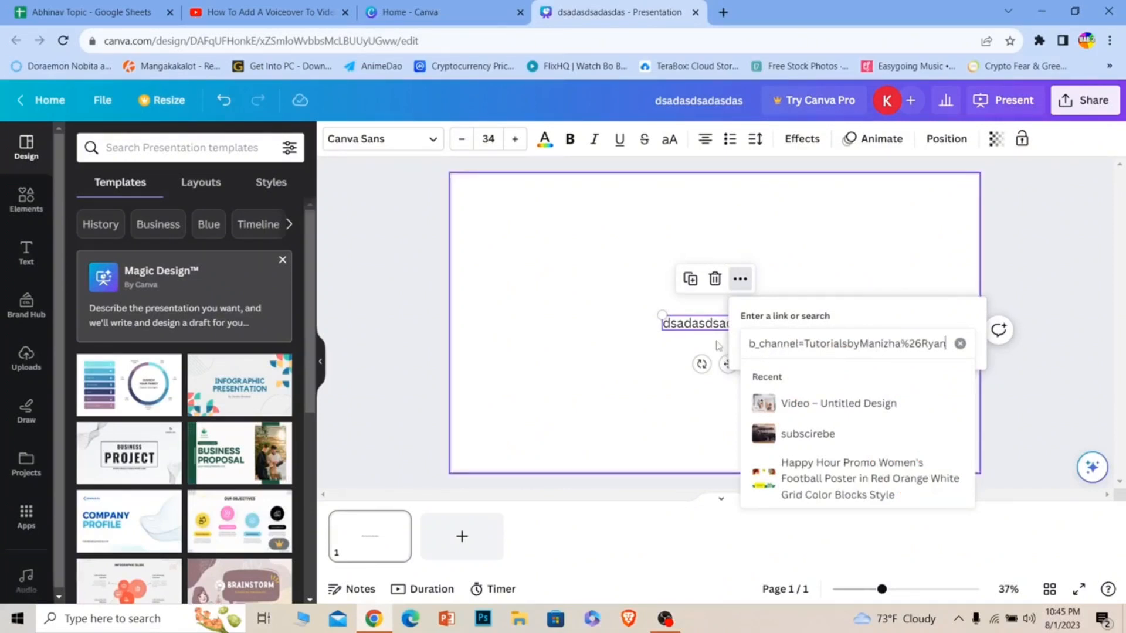
key(Return)
click(620, 344)
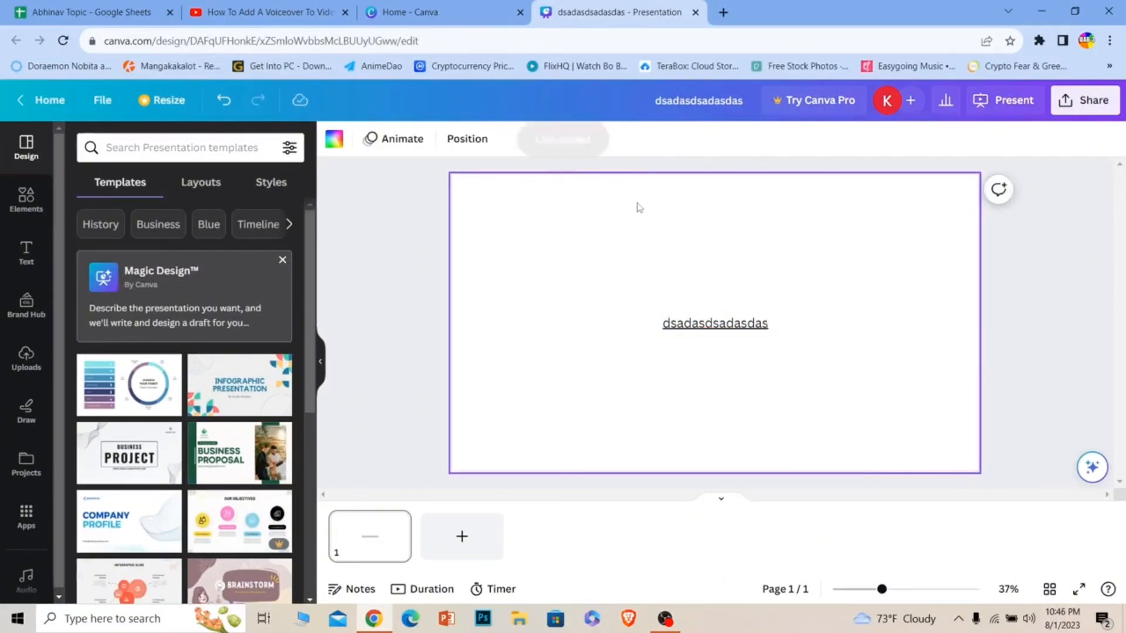
click(674, 327)
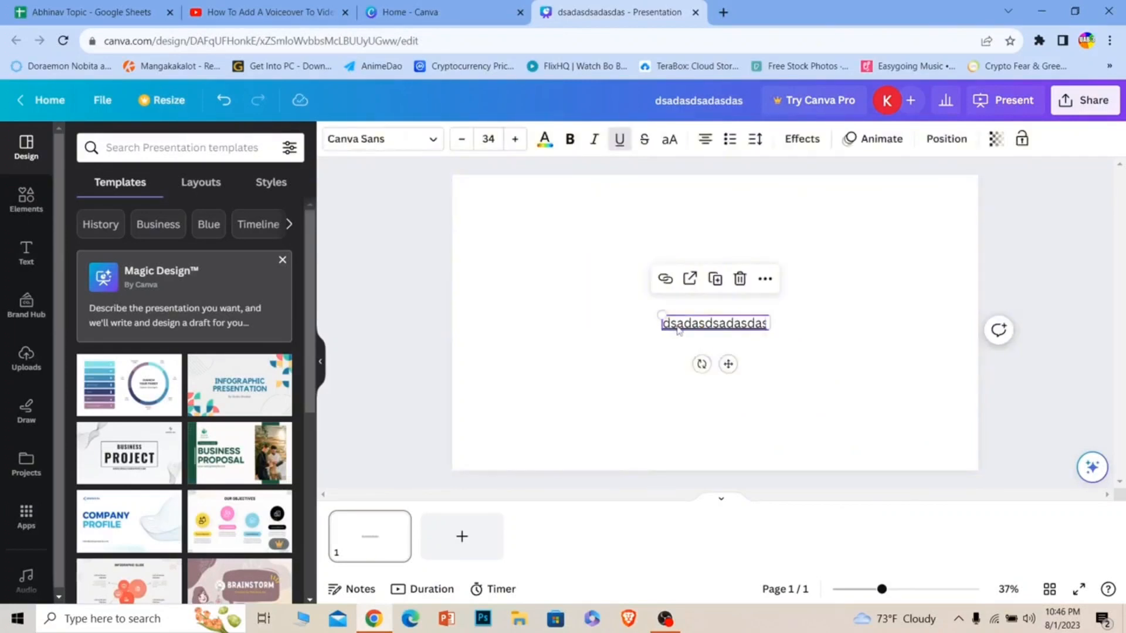
click(676, 325)
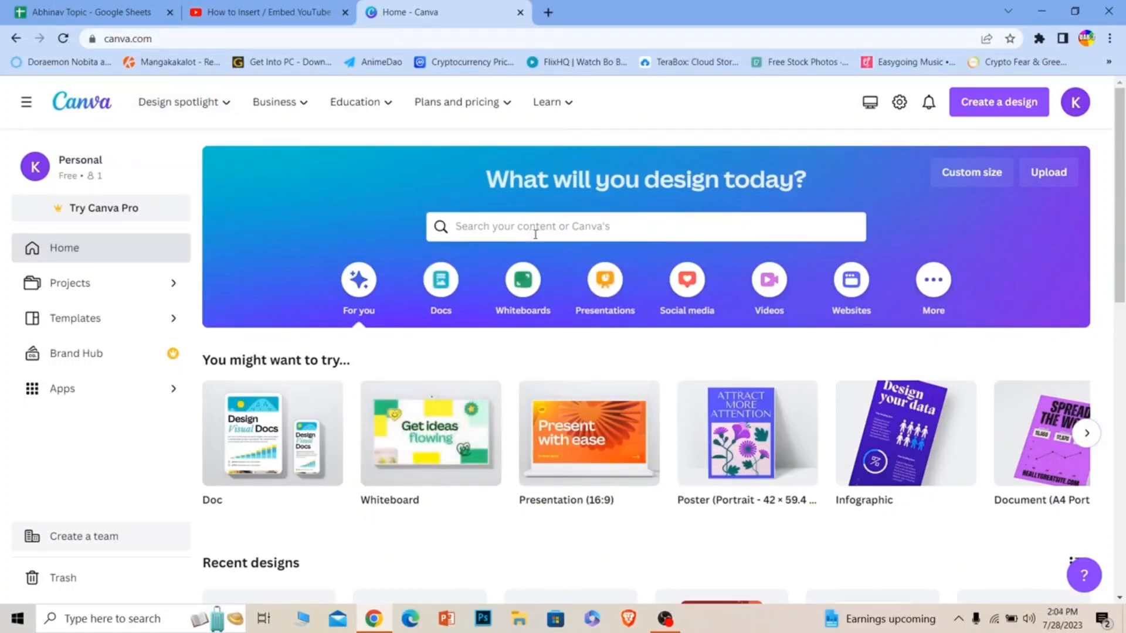
Start another blank 16:9 presentation from the Canva home page and keep it open in the browser
click(602, 272)
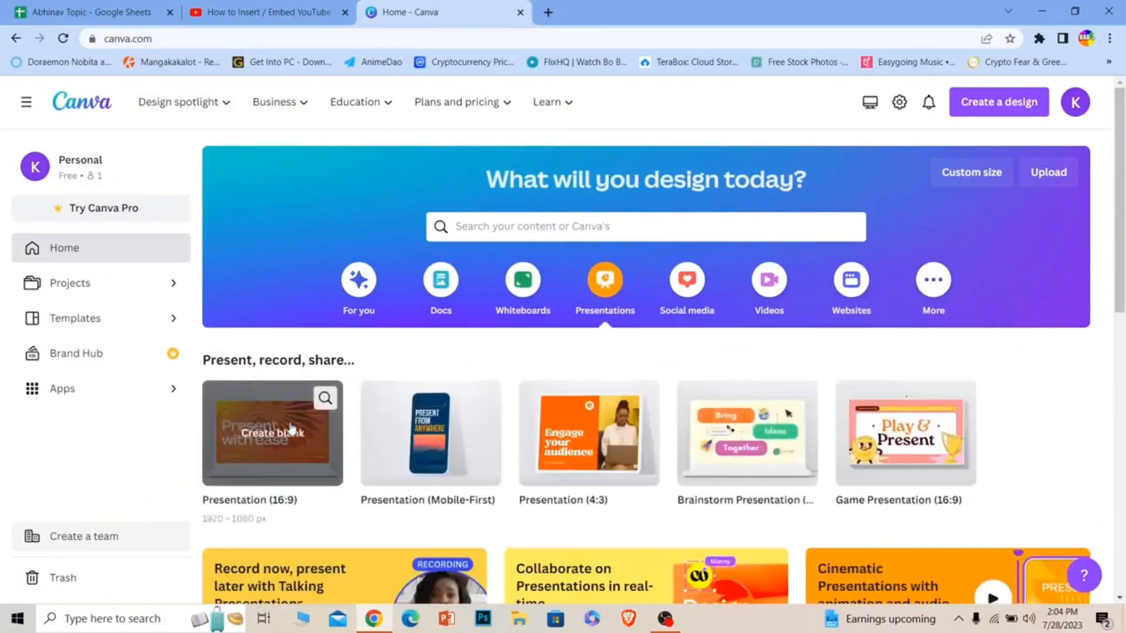
click(274, 439)
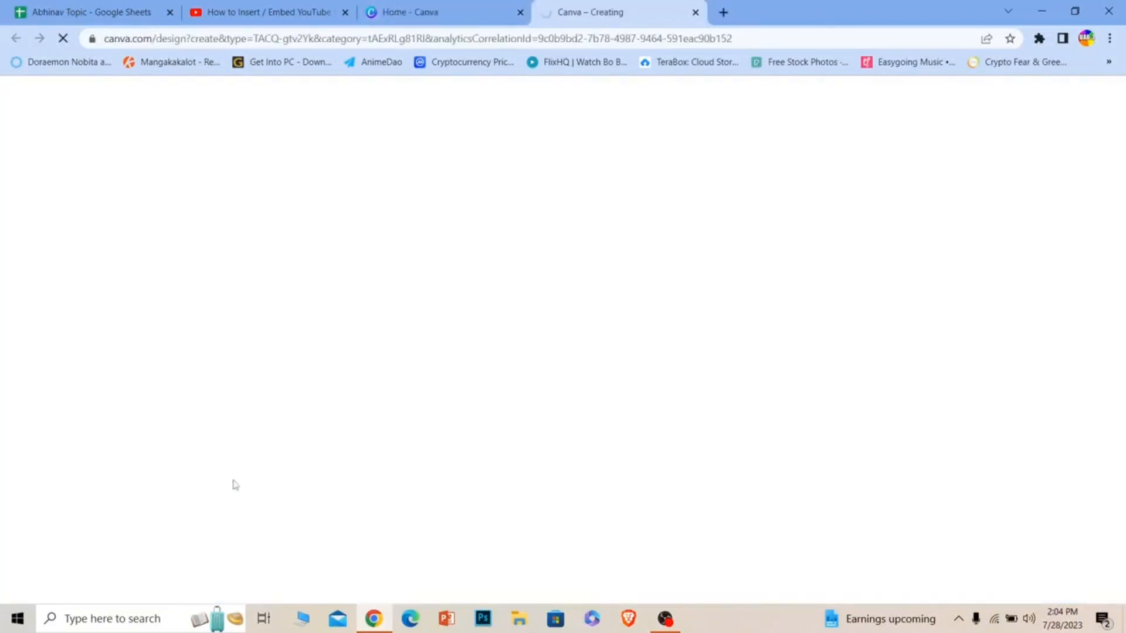
click(463, 12)
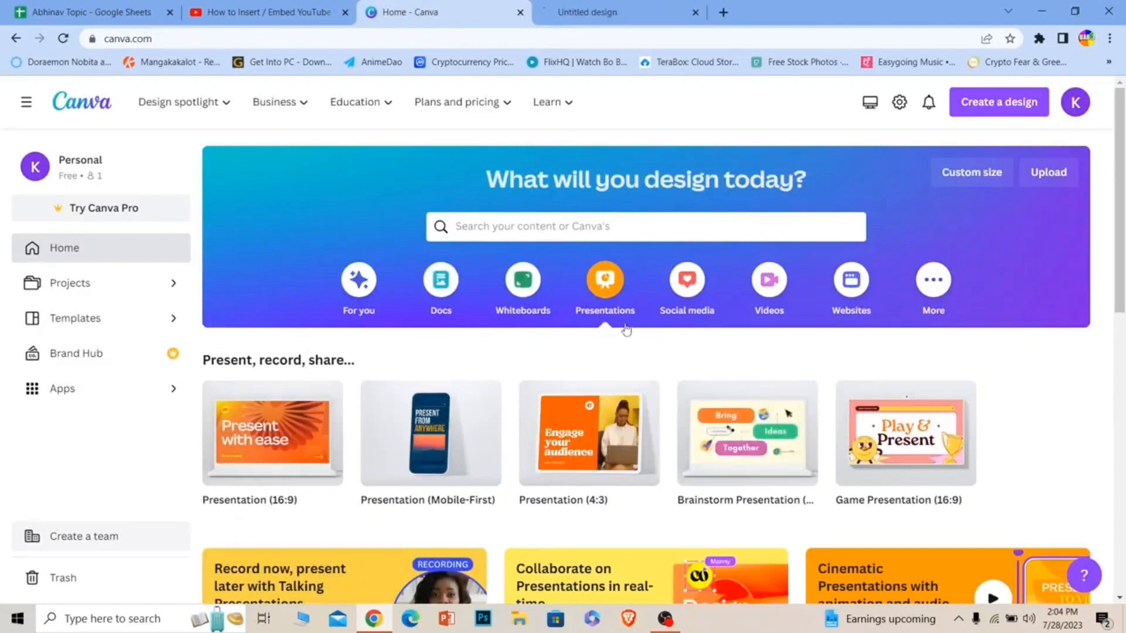
click(589, 6)
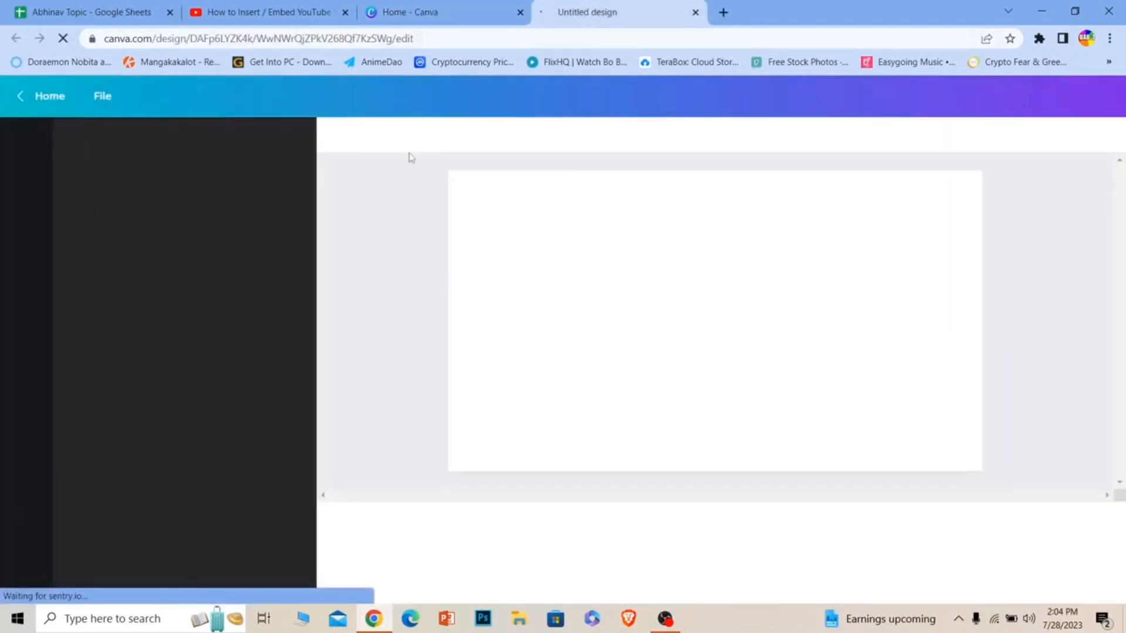
click(455, 11)
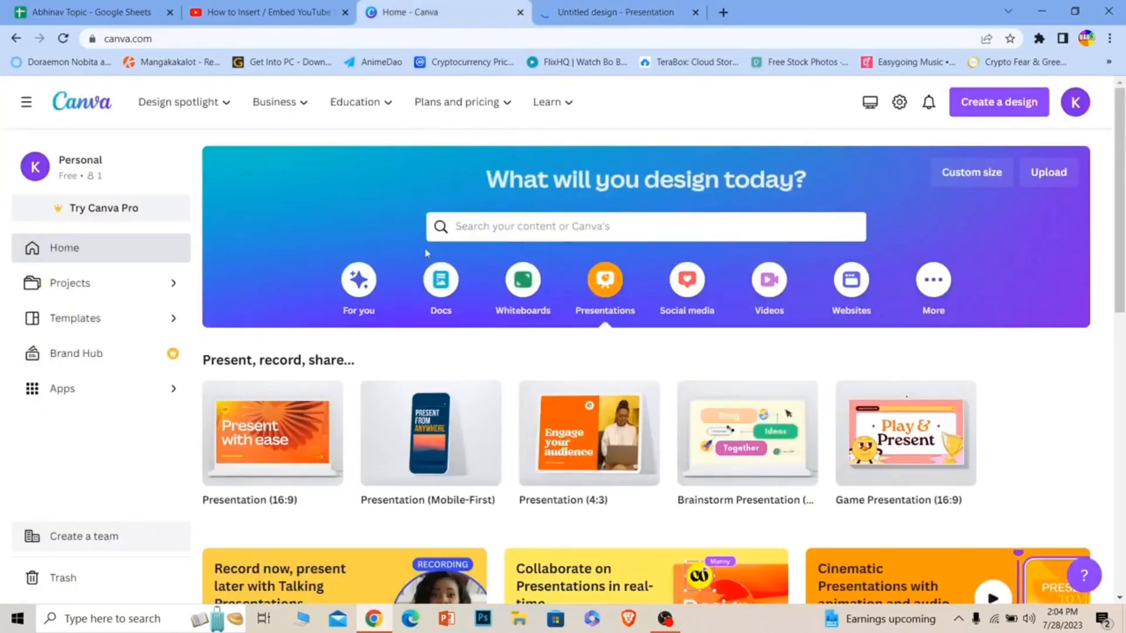
click(639, 7)
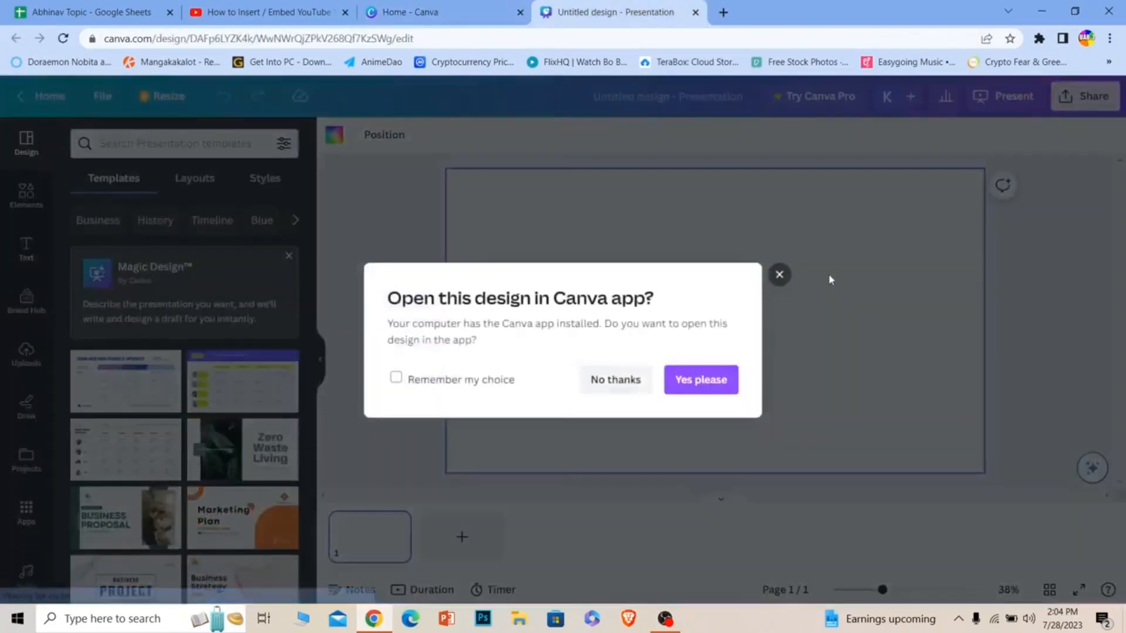
click(652, 377)
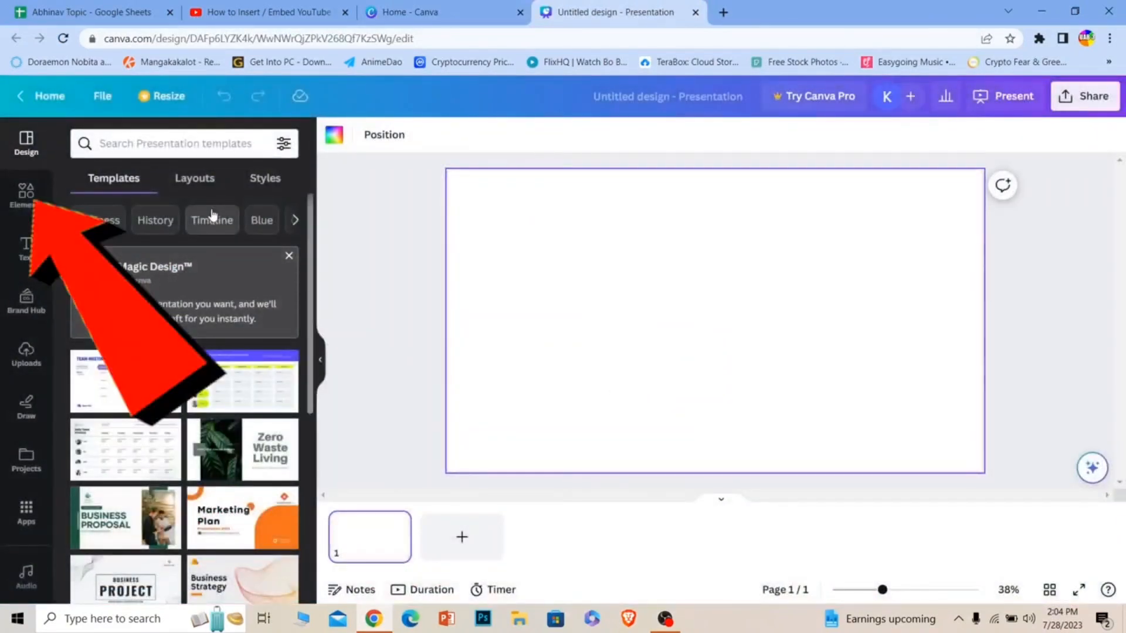
Search the design elements for "table" and show all the available table styles
click(9, 205)
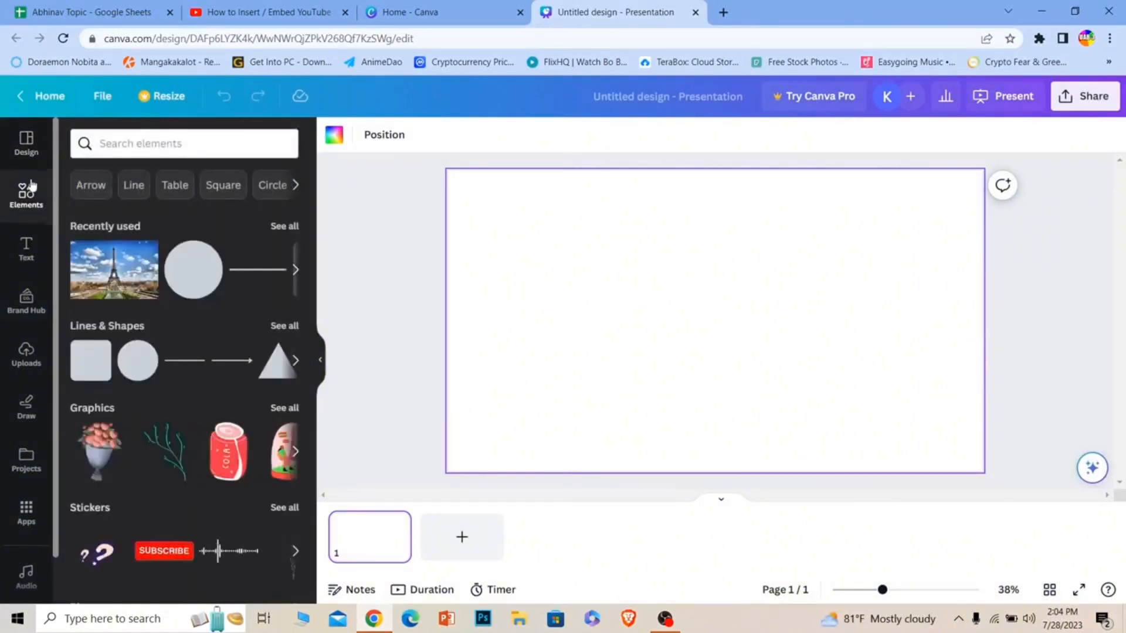
click(118, 143)
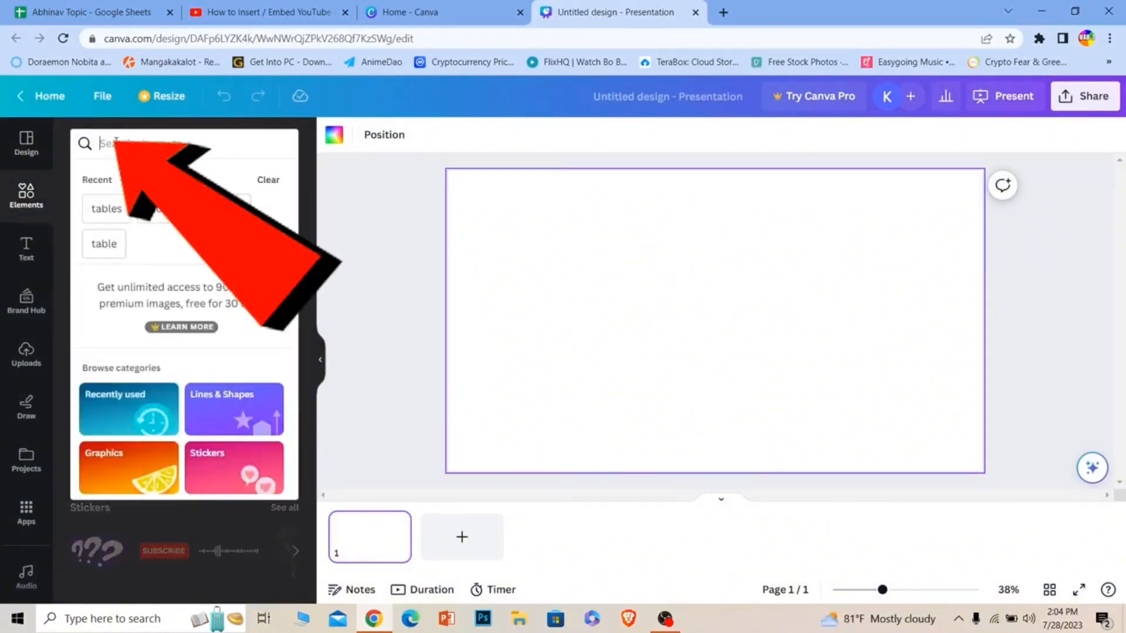
text(table)
key(Return)
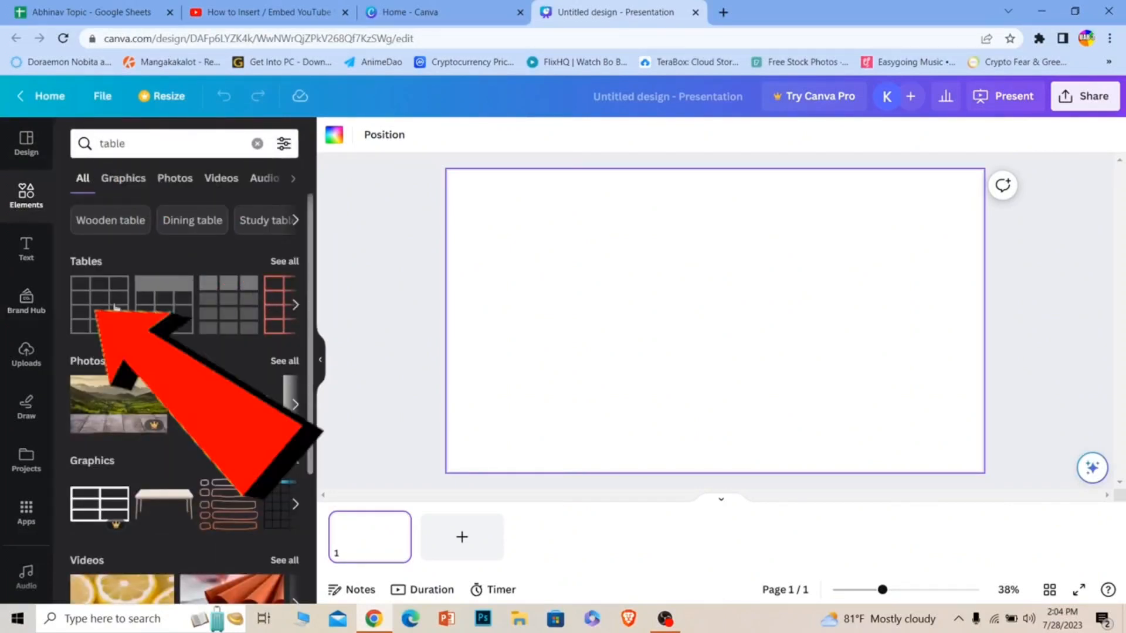
click(276, 262)
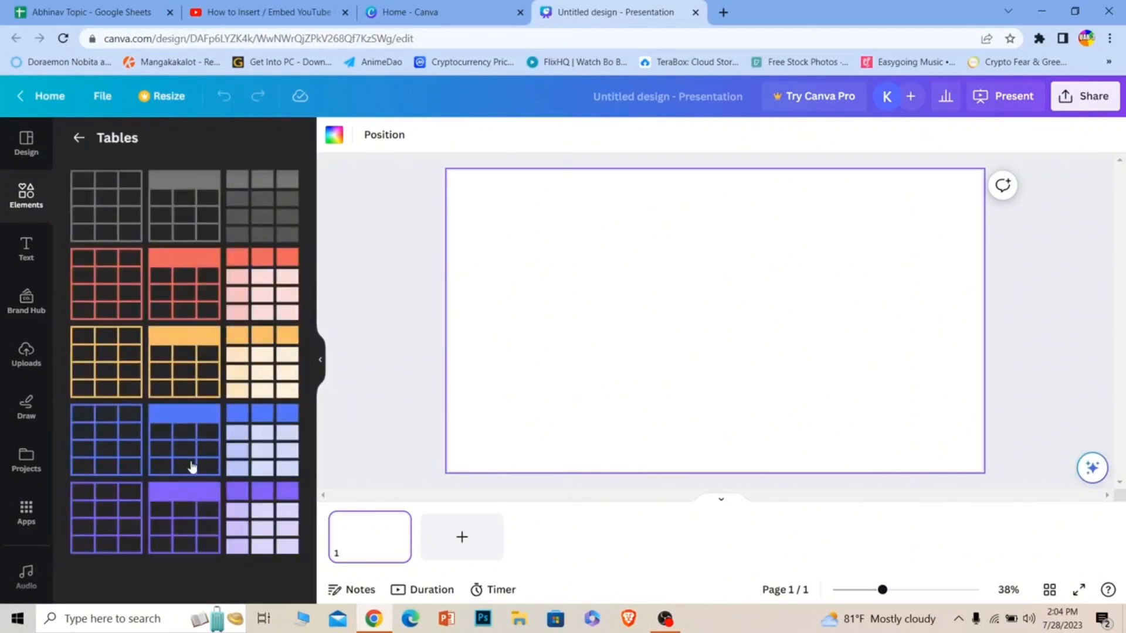
Insert the purple table with a filled header row and enlarge it towards the slide's upper-left corner
click(183, 498)
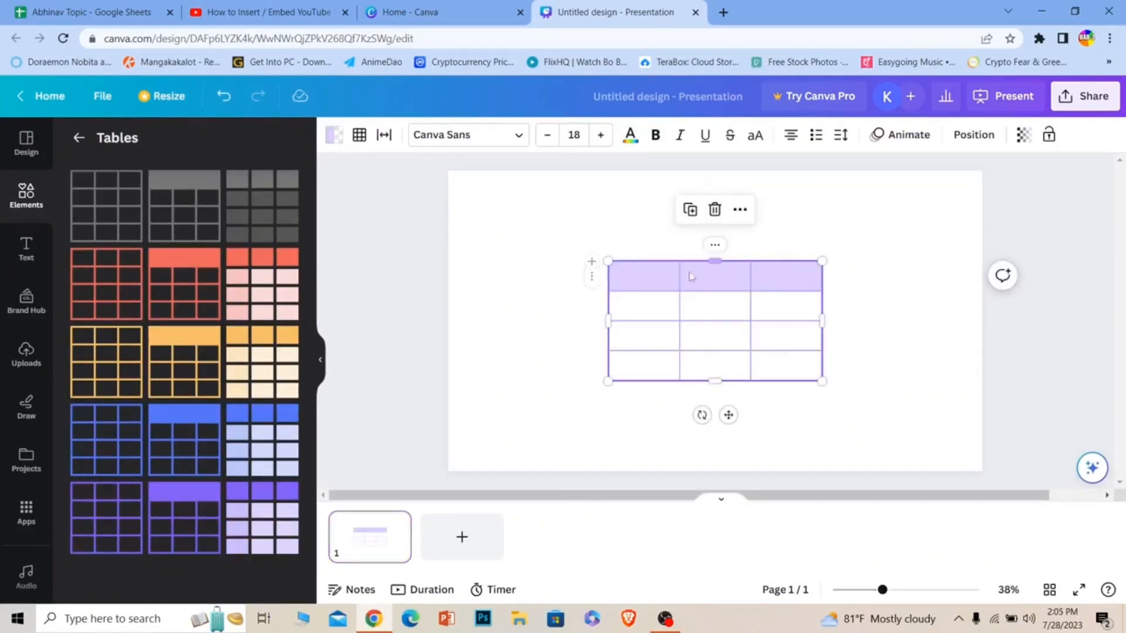
drag(607, 261, 531, 208)
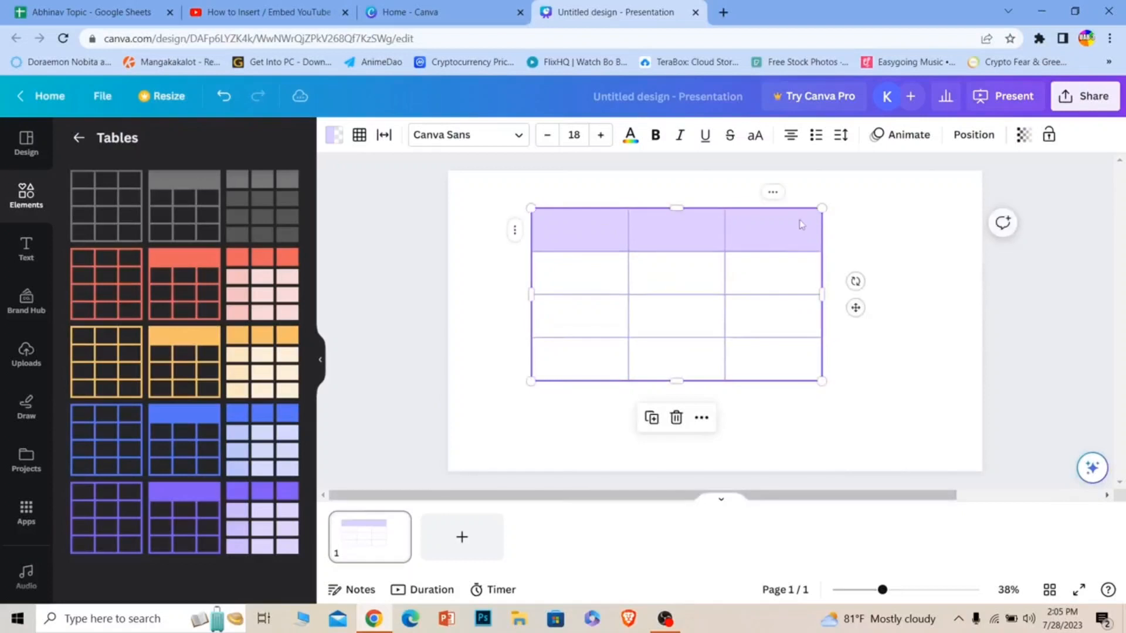
Enlarge the purple table towards the slide's upper-right corner and narrow its middle column
drag(822, 208, 871, 192)
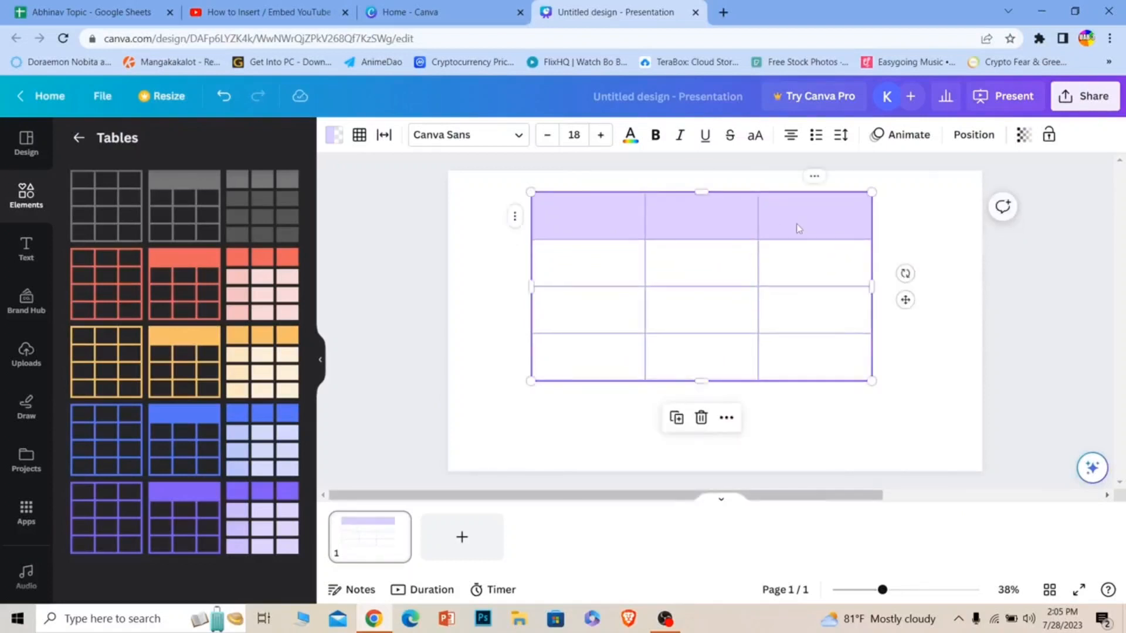
drag(756, 225, 684, 227)
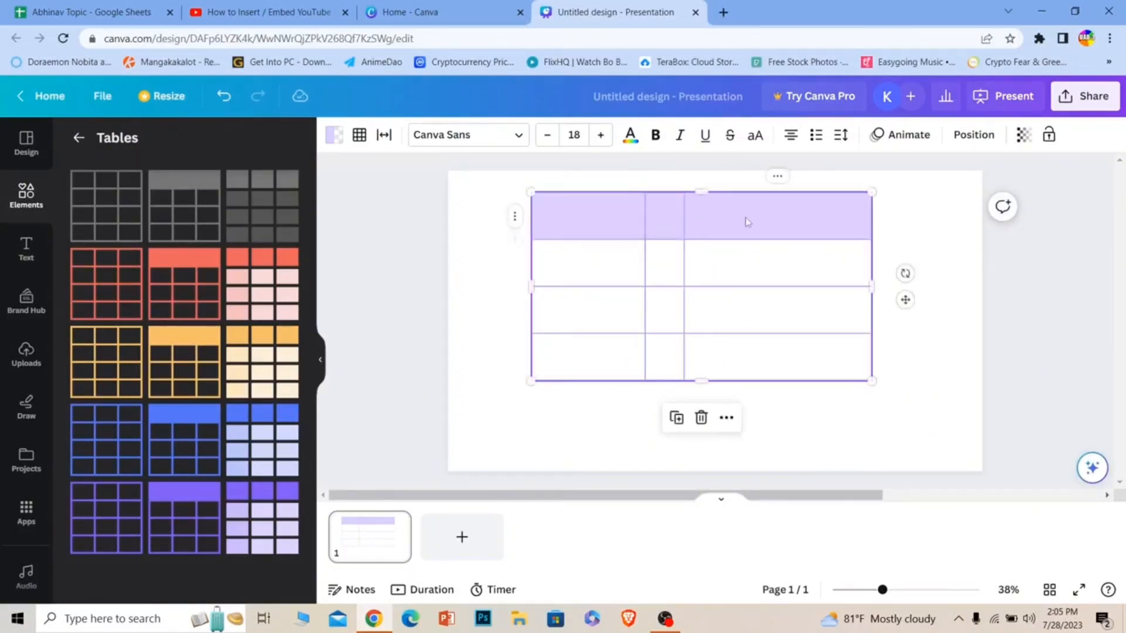
drag(656, 304, 667, 284)
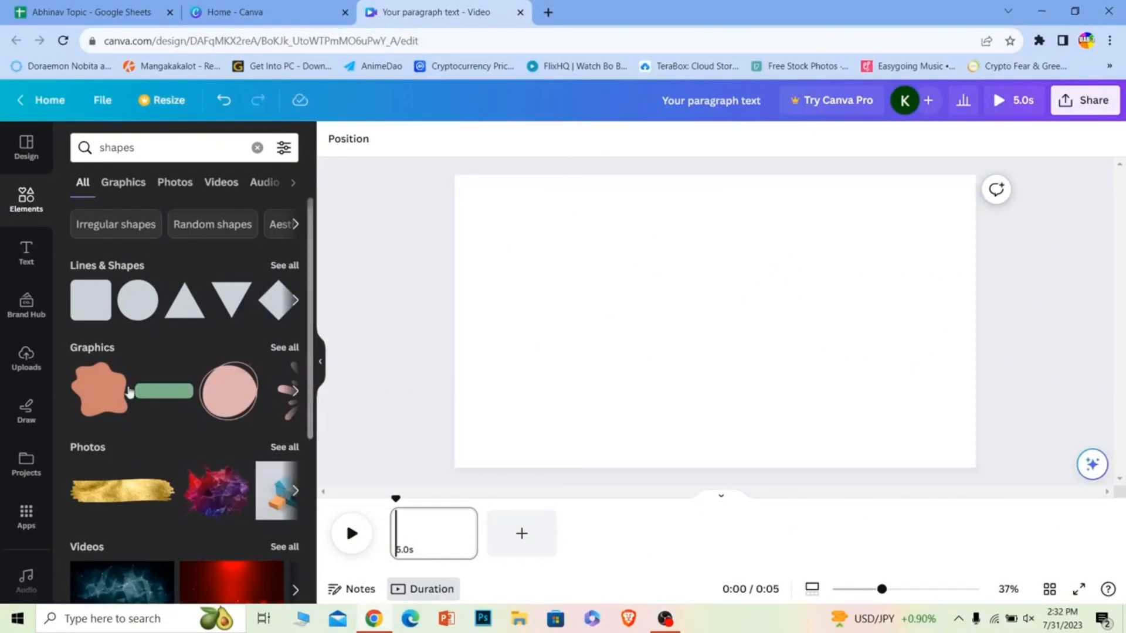
Show the uploaded images of the video design
click(42, 372)
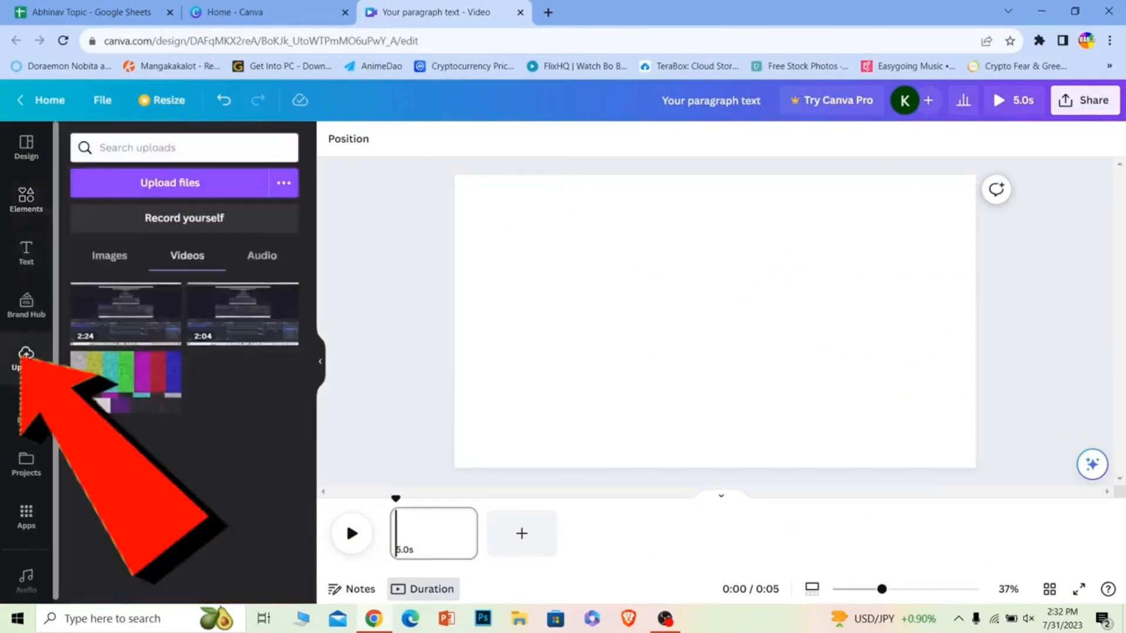
click(108, 259)
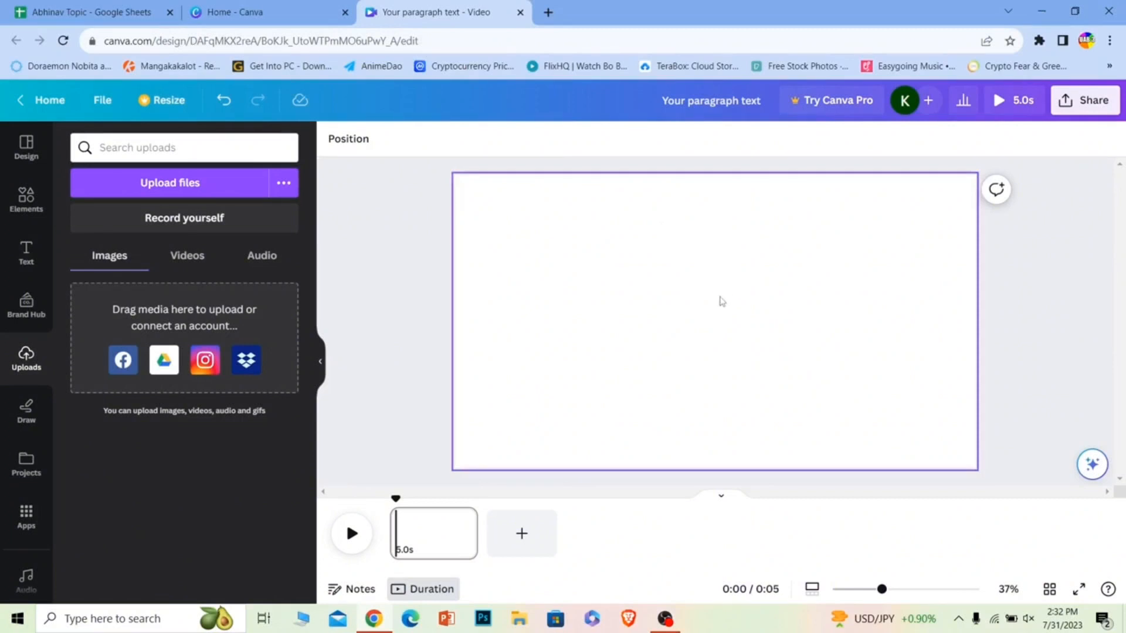
Search the design elements for "image" and insert the photo of scattered printed pictures on the blank page
click(25, 200)
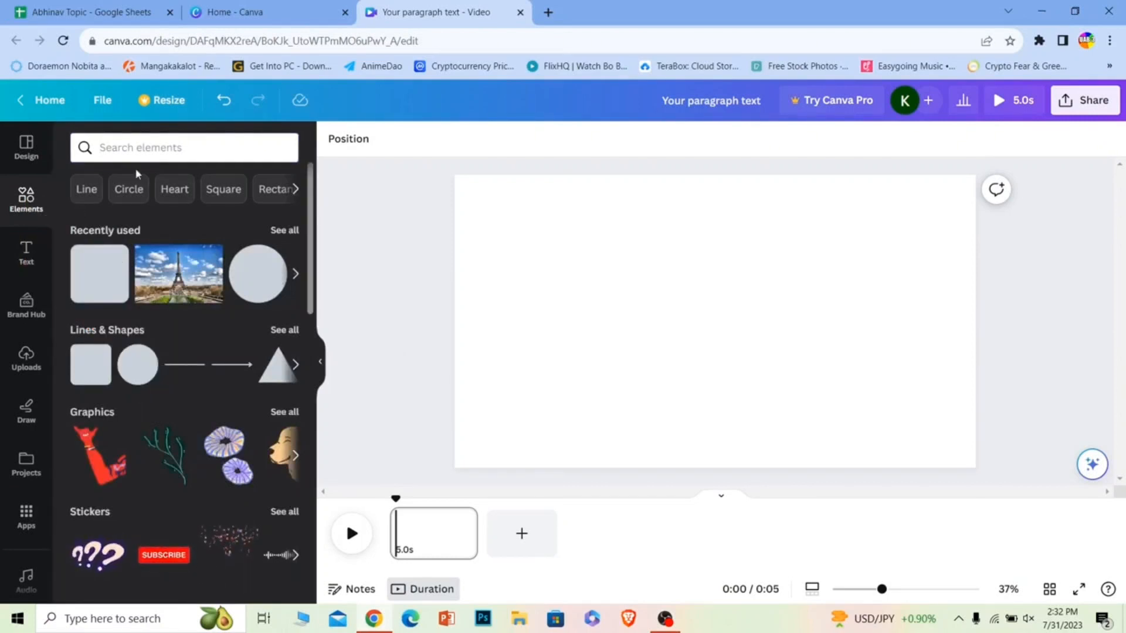
click(139, 149)
text(im)
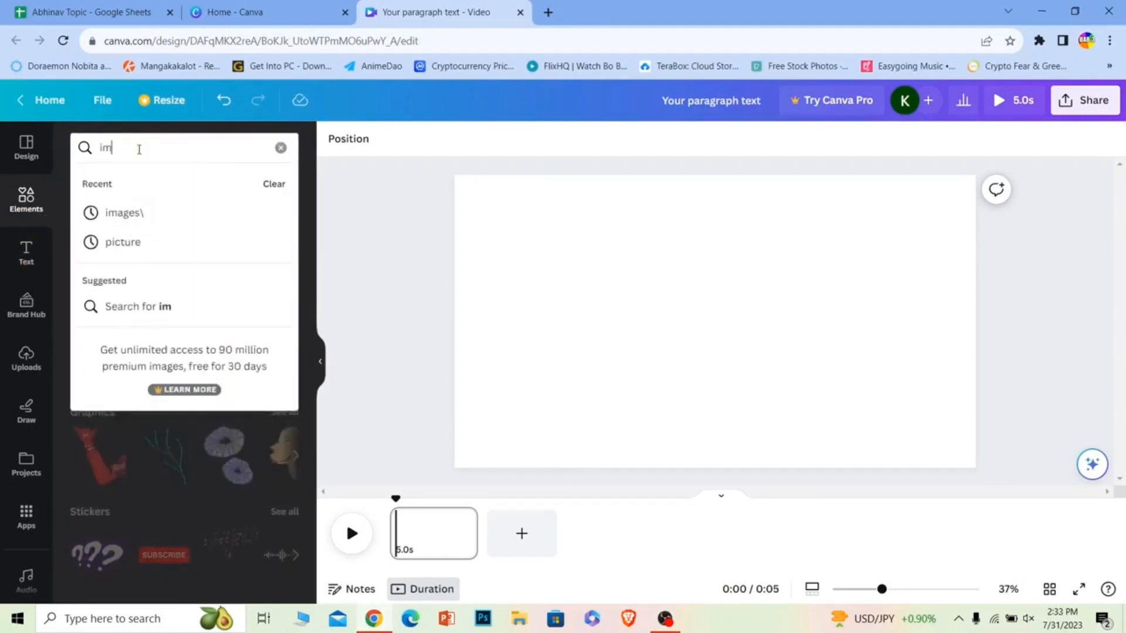
text(age)
key(Return)
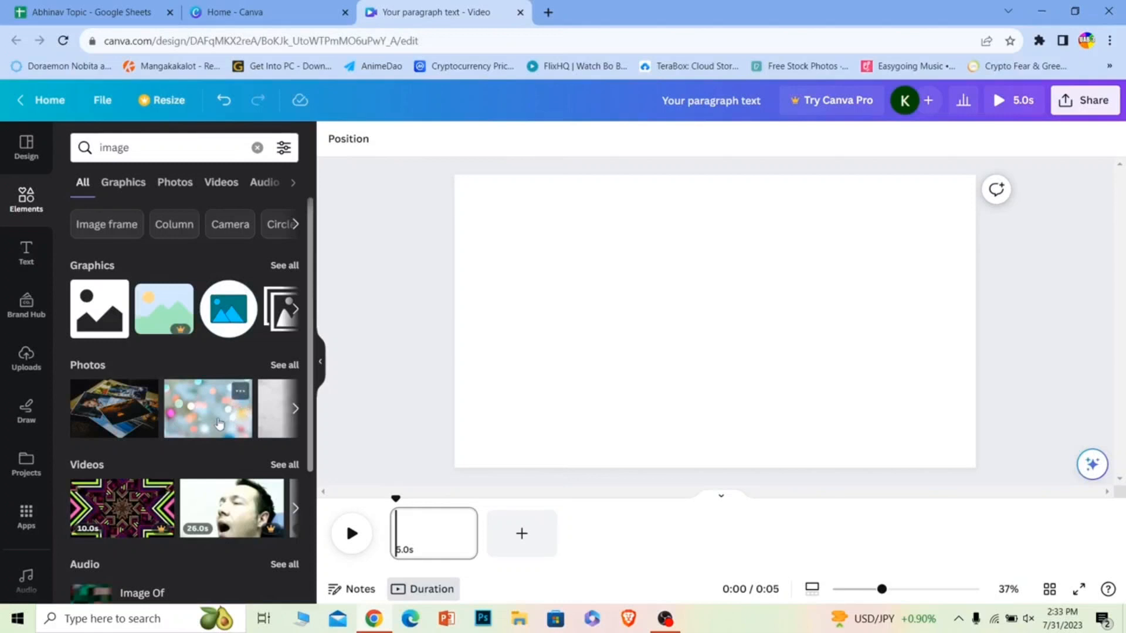
click(120, 410)
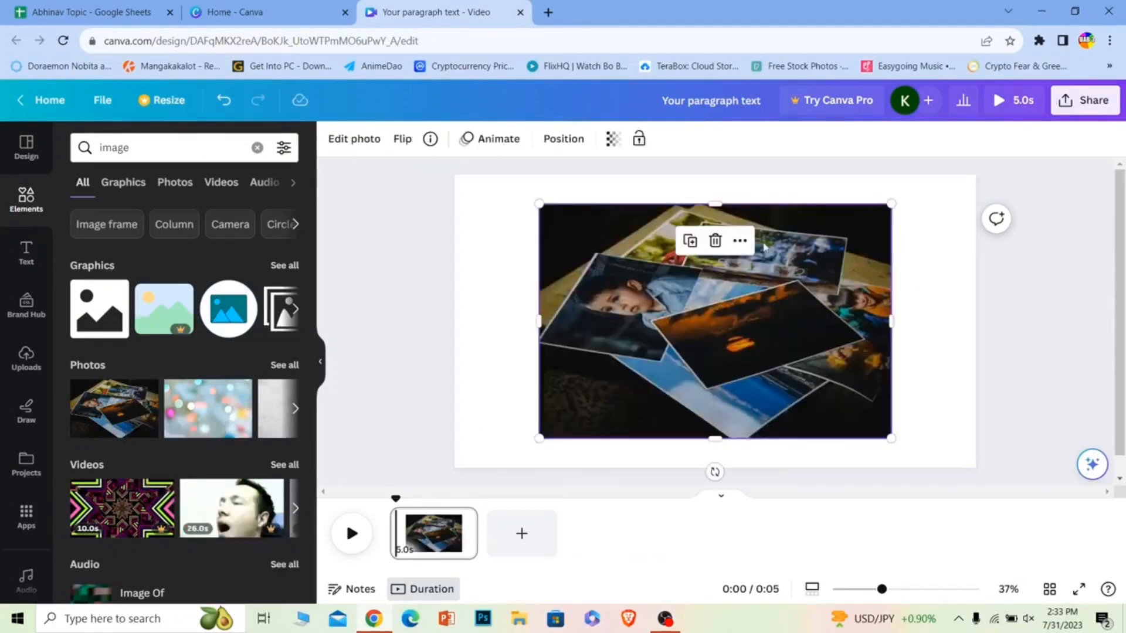
click(935, 262)
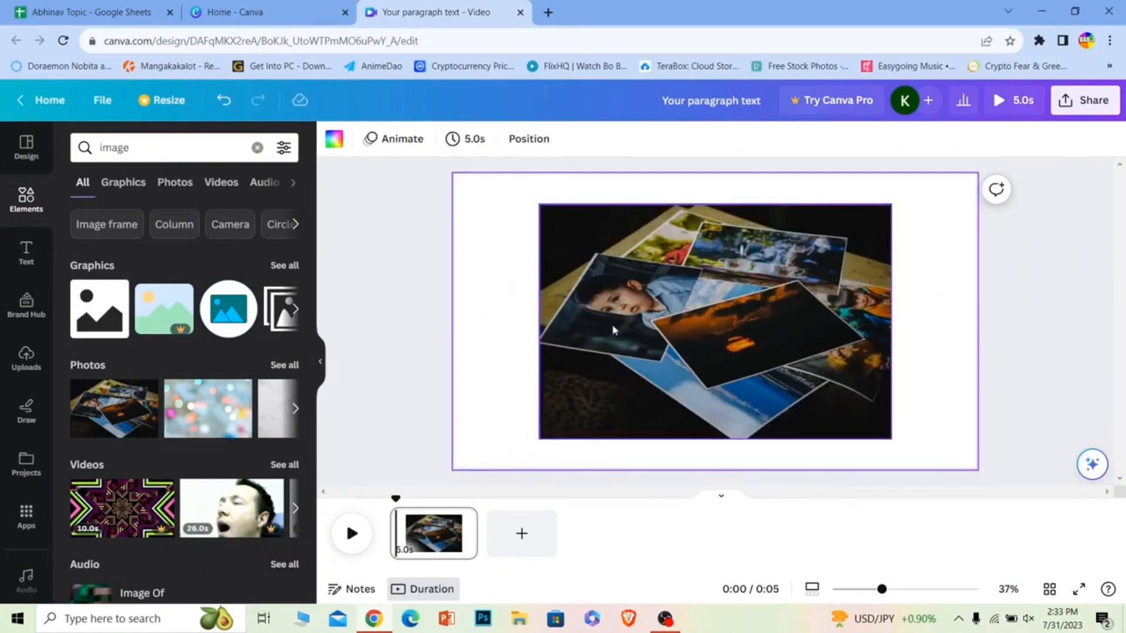
Resize the inserted photo freehand by its corners and lower edge, and reposition it on the page
click(754, 367)
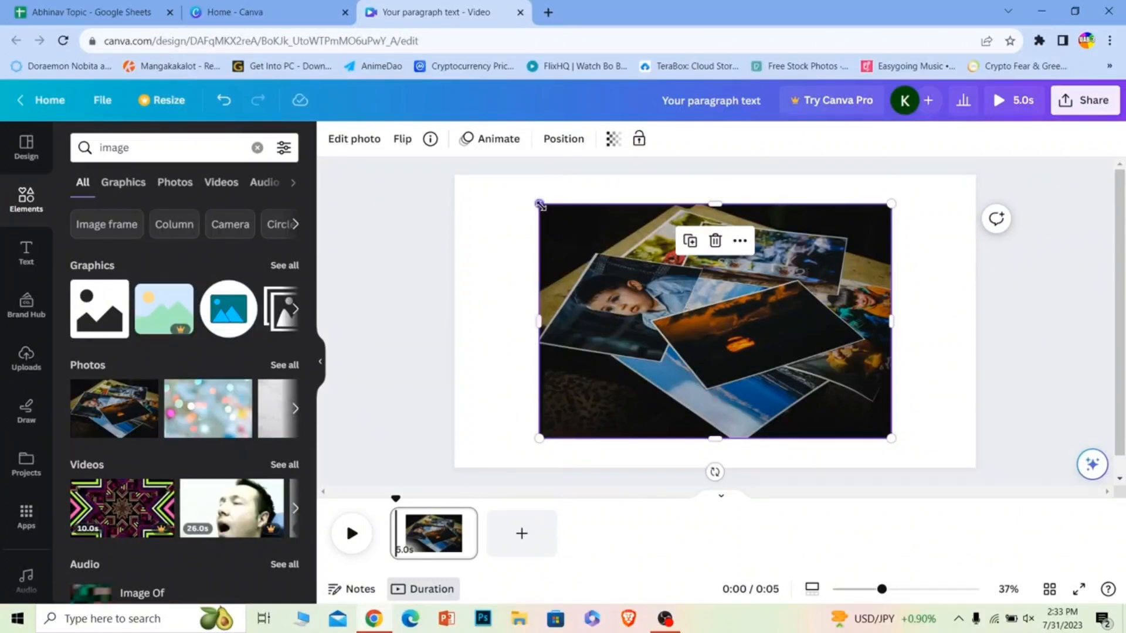
drag(540, 203, 465, 168)
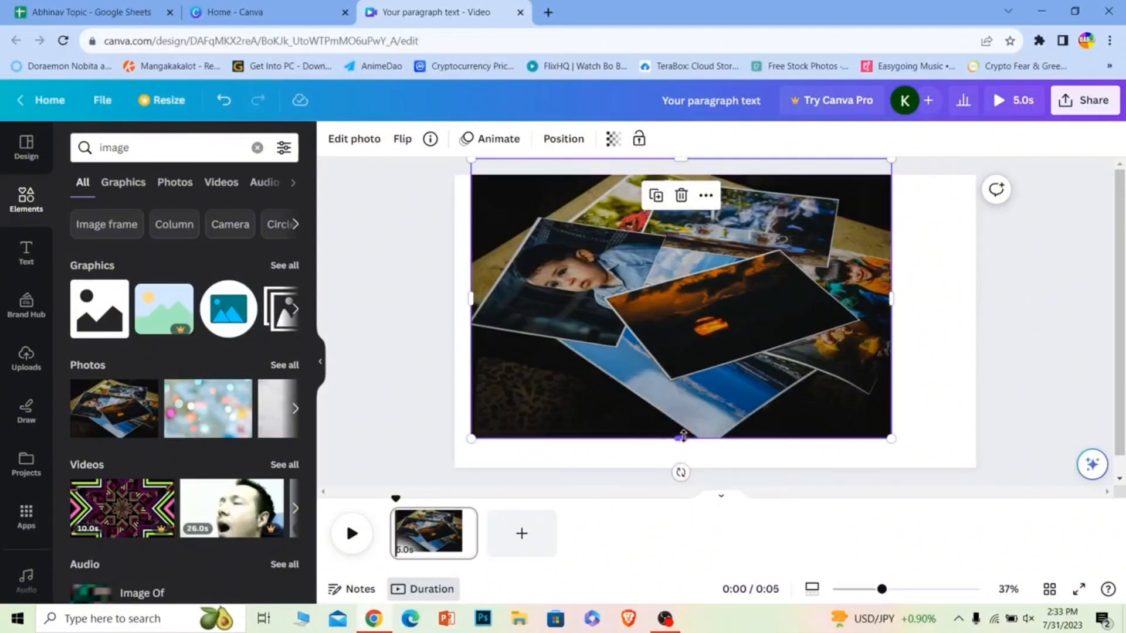
drag(683, 436, 681, 483)
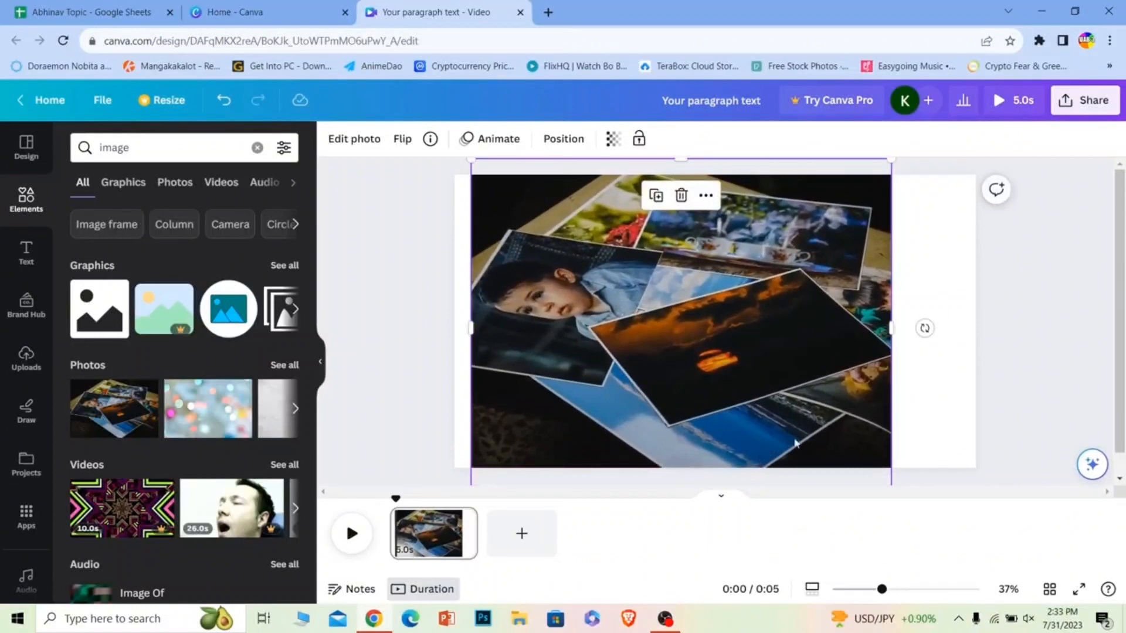
drag(685, 344, 711, 353)
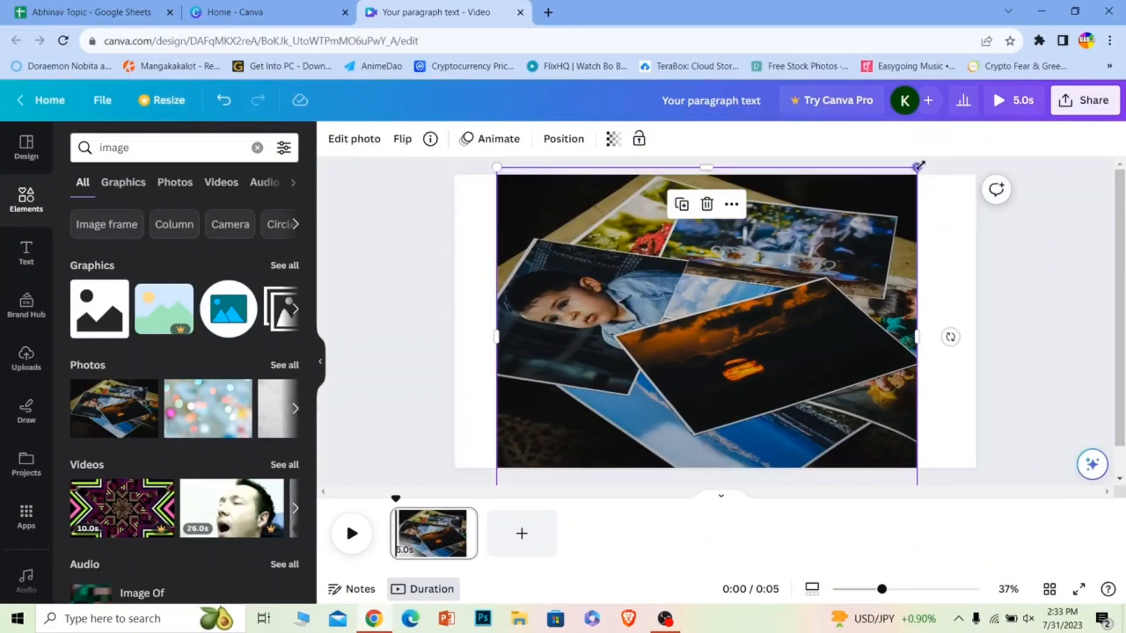
drag(917, 168, 733, 326)
drag(586, 412, 669, 328)
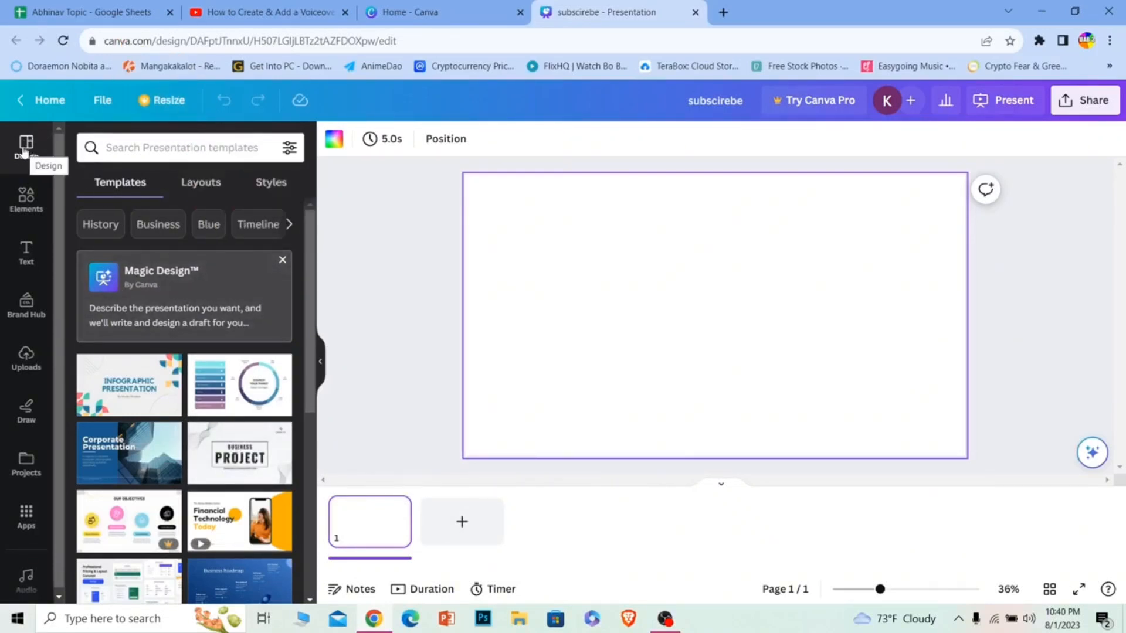
Search the presentation templates for "videos" and apply the first page of the Brown and White Engagement Announcement Slideshow Video to page 1
click(159, 147)
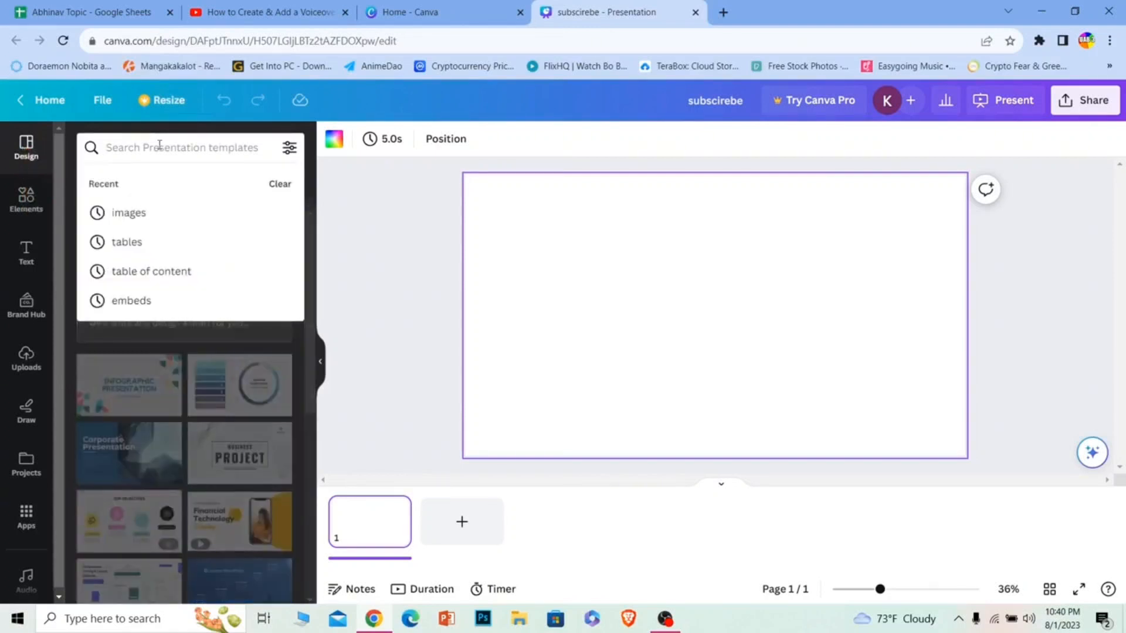
text(videos)
key(Return)
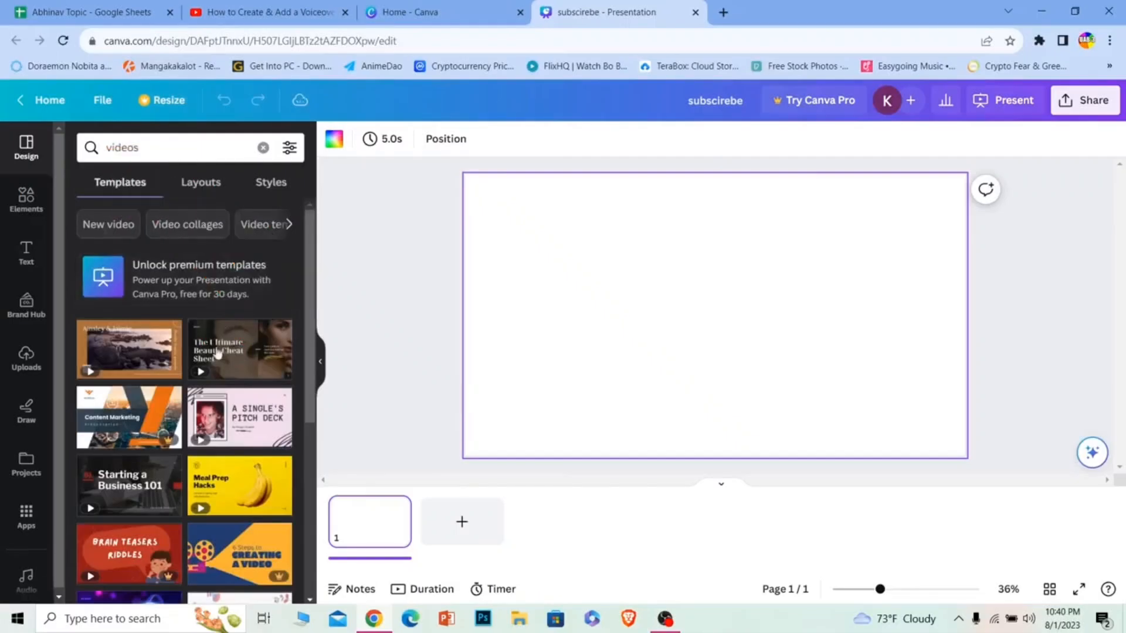
mouse_move(107, 361)
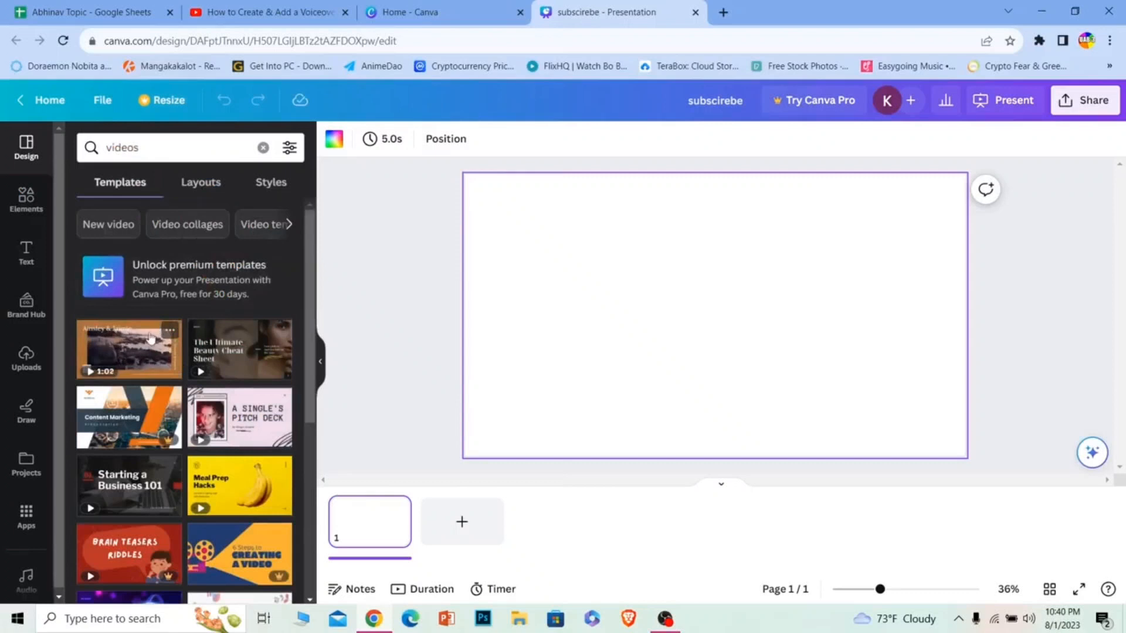
click(108, 359)
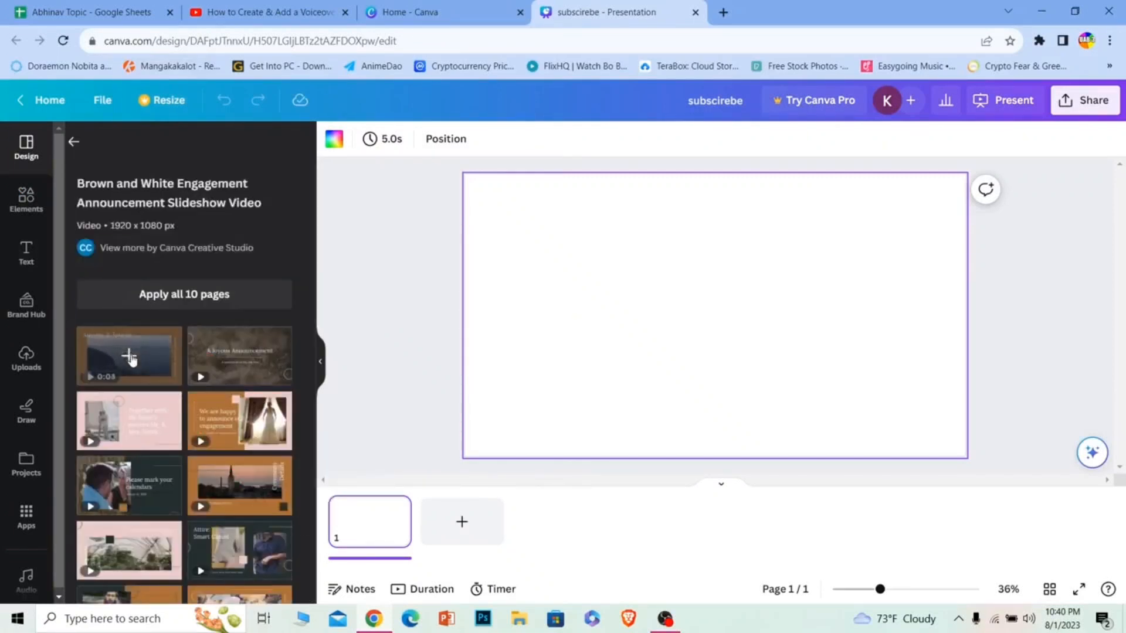
click(130, 358)
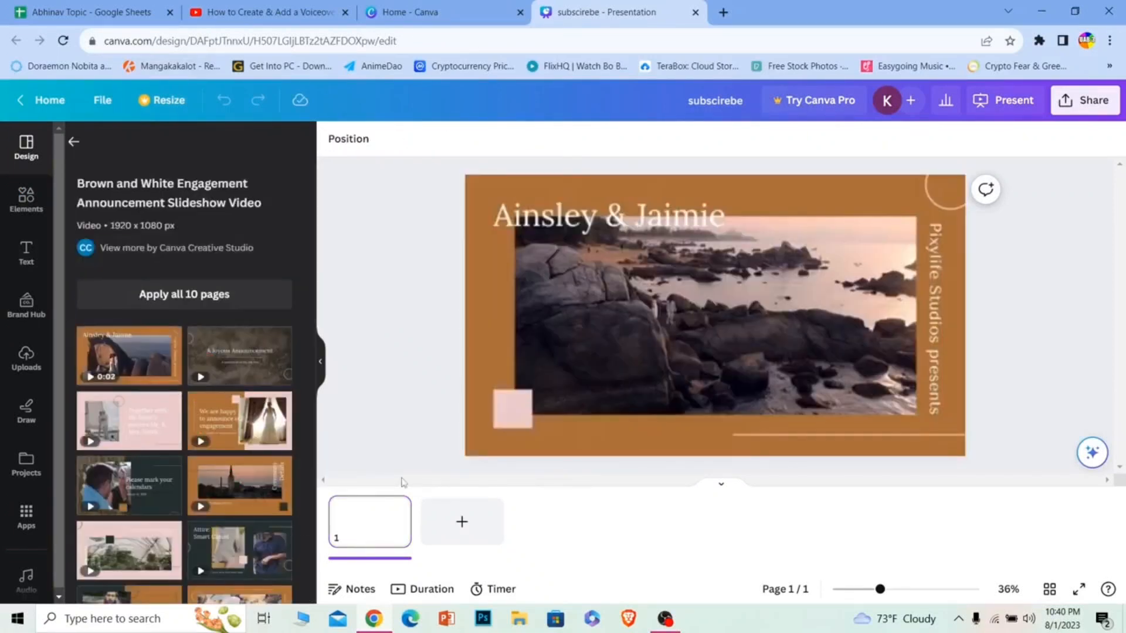
click(383, 401)
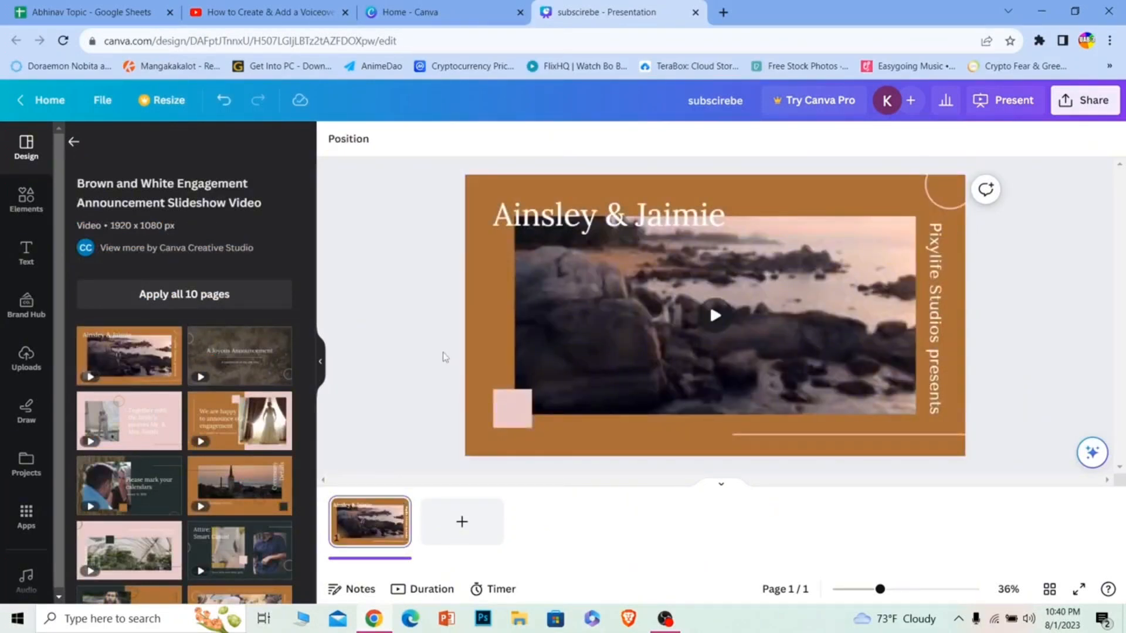
Add a second page and apply the template's "We are happy to announce our engagement" page to it
click(462, 521)
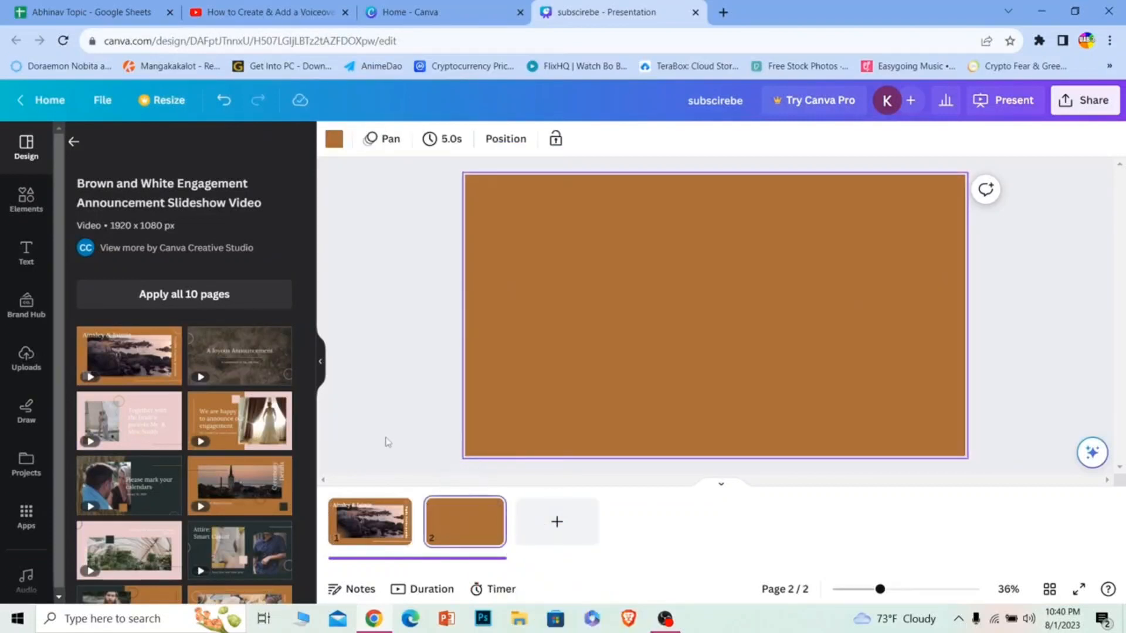
click(242, 421)
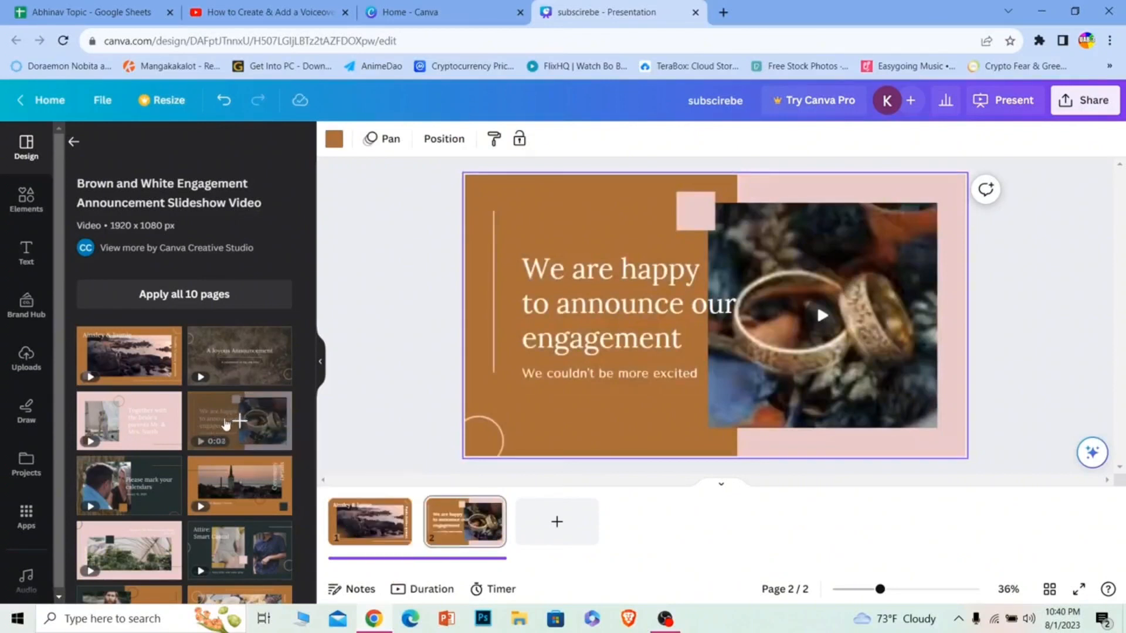
Try placing the uploaded 2:04 video on the engagement page and undo the insertion
click(26, 356)
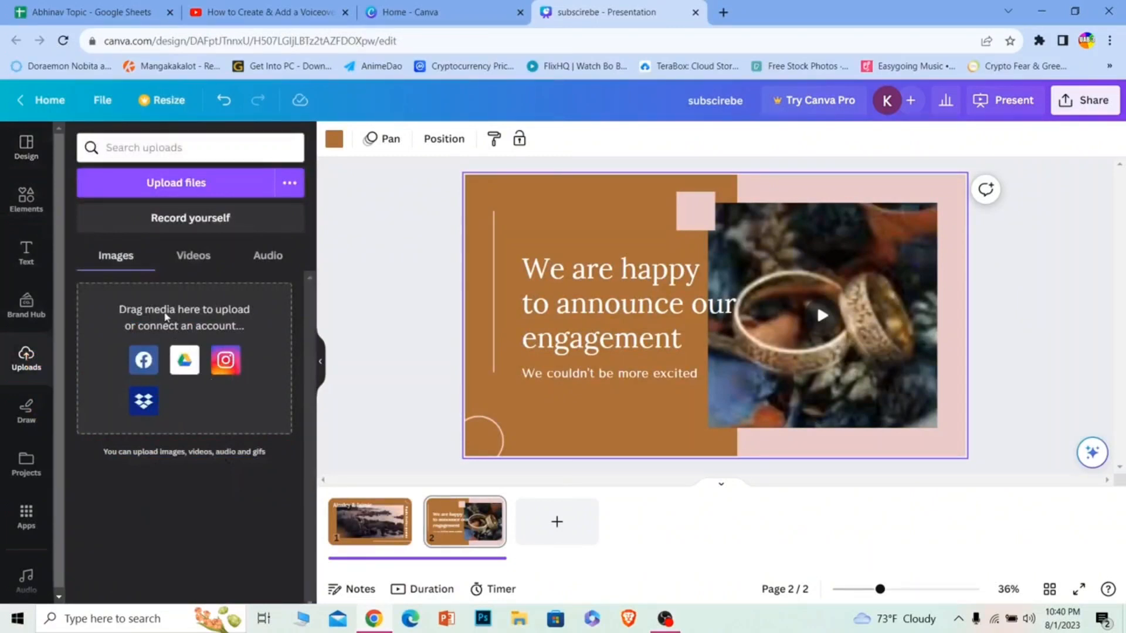
click(193, 258)
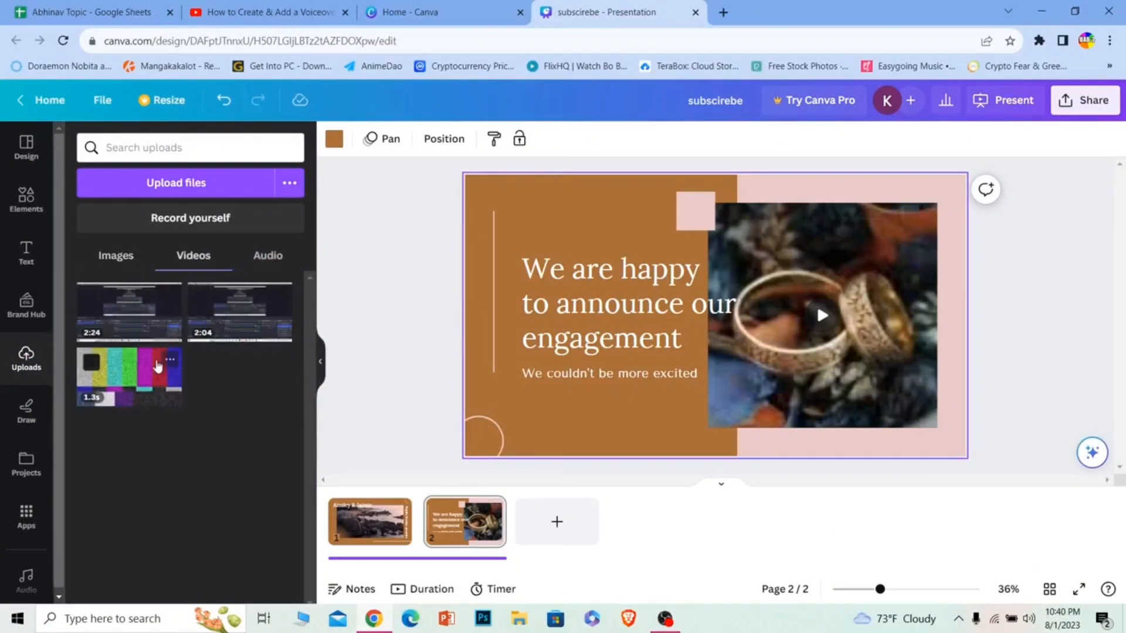
click(250, 320)
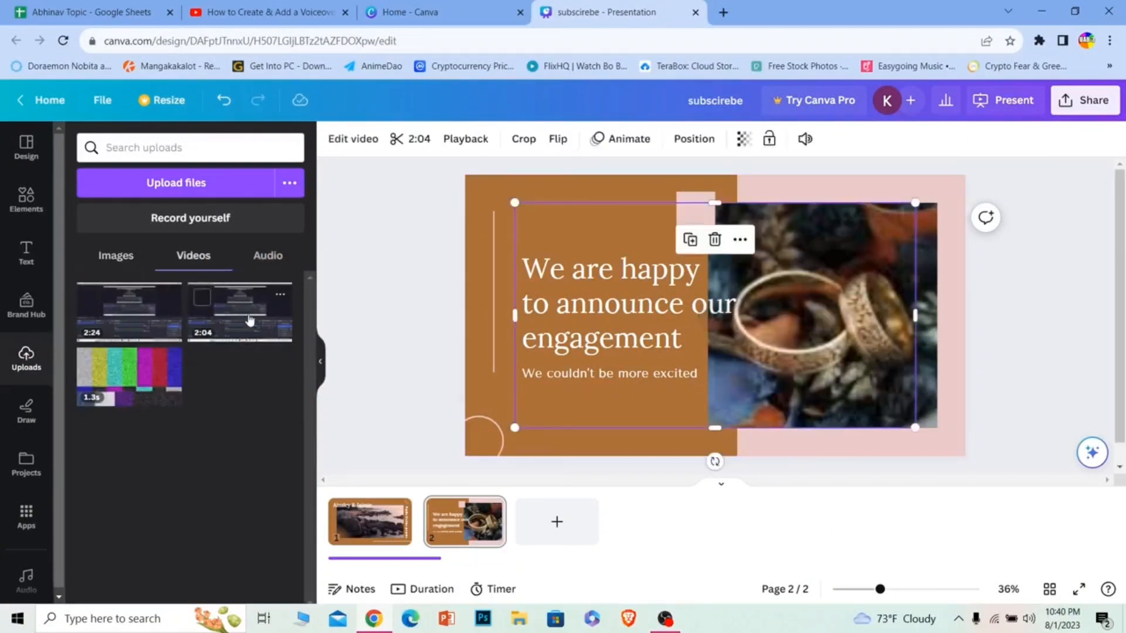
key(ctrl+z)
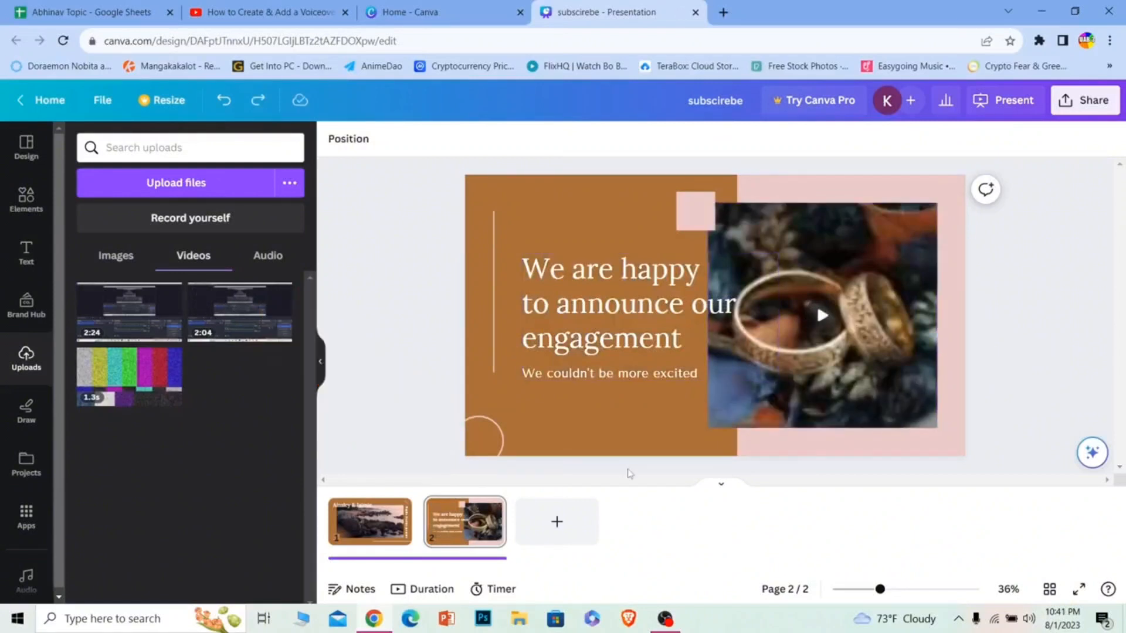
Add a third page and place the uploaded 2:04 video on it
click(558, 527)
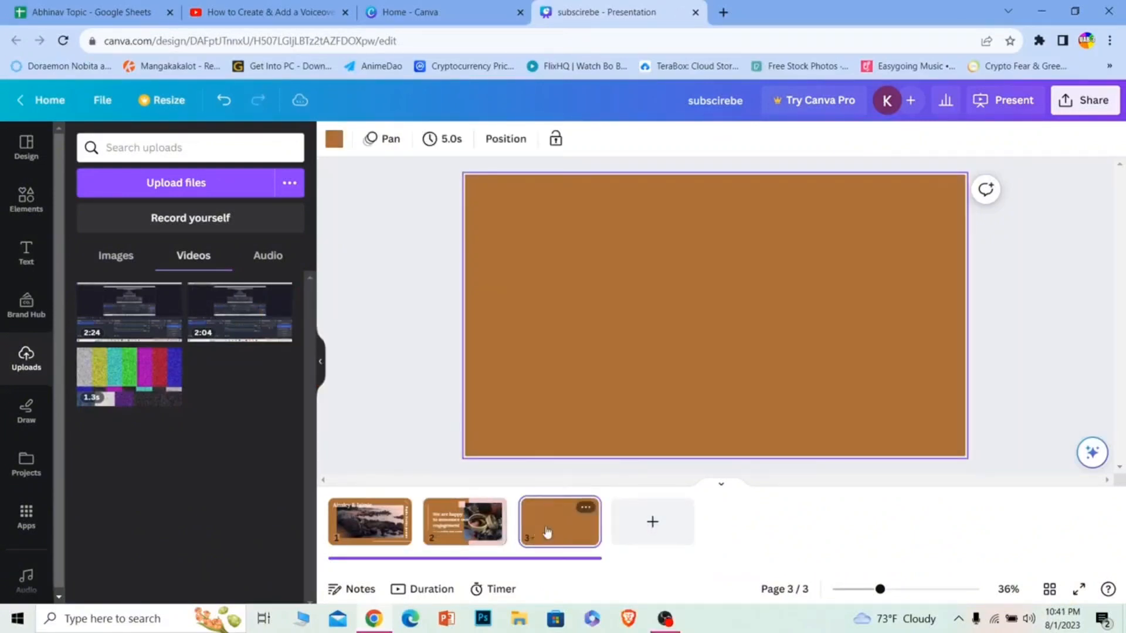
click(240, 310)
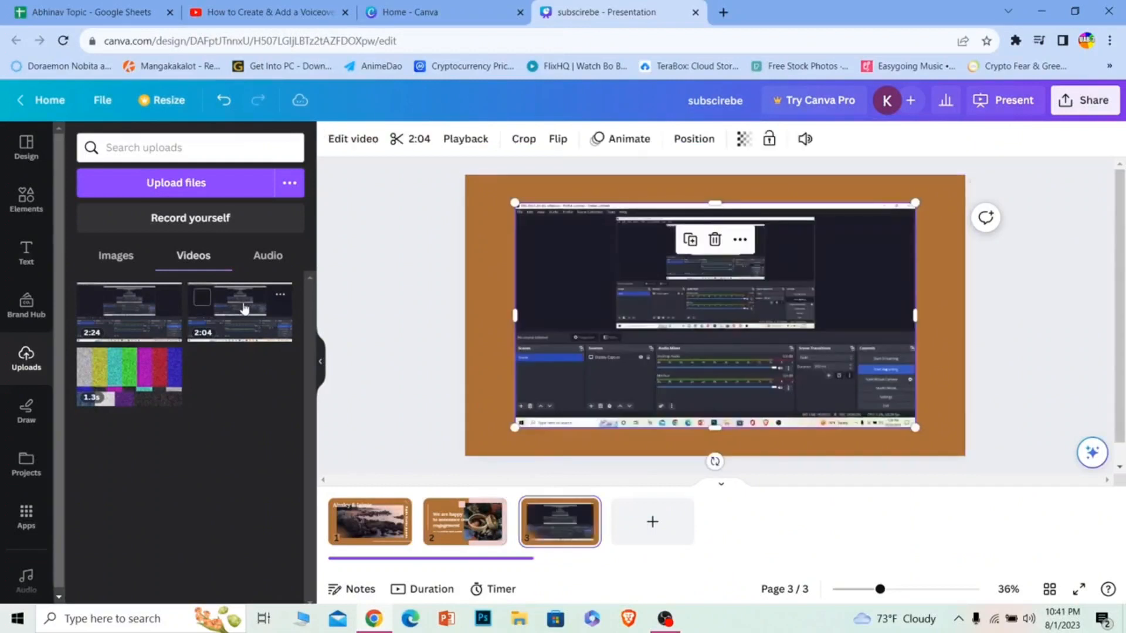
click(646, 298)
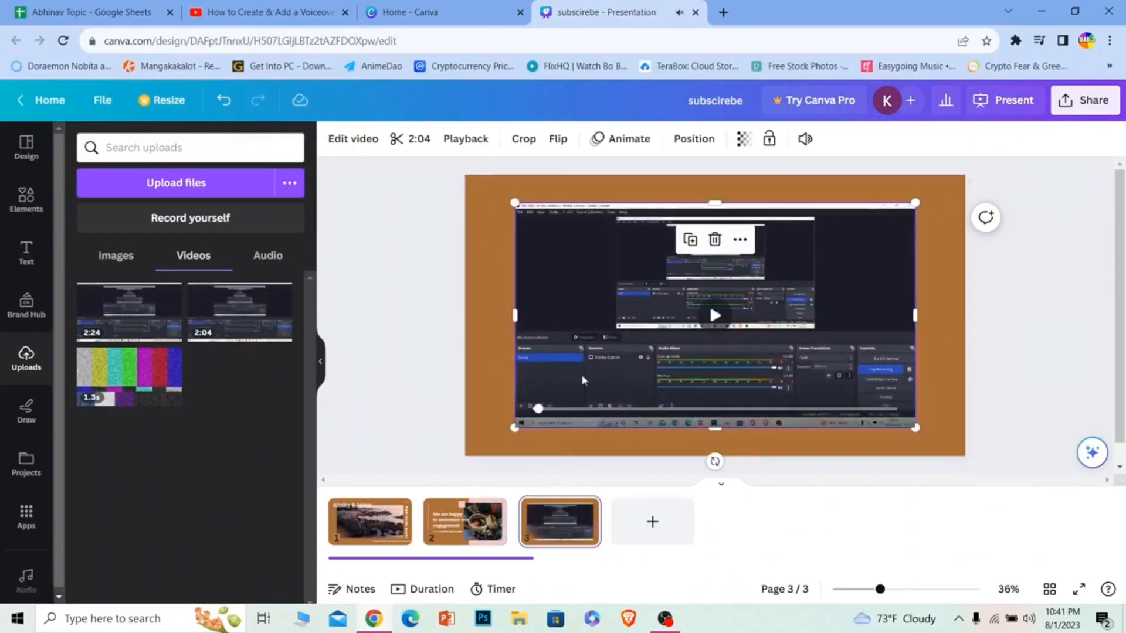
click(385, 425)
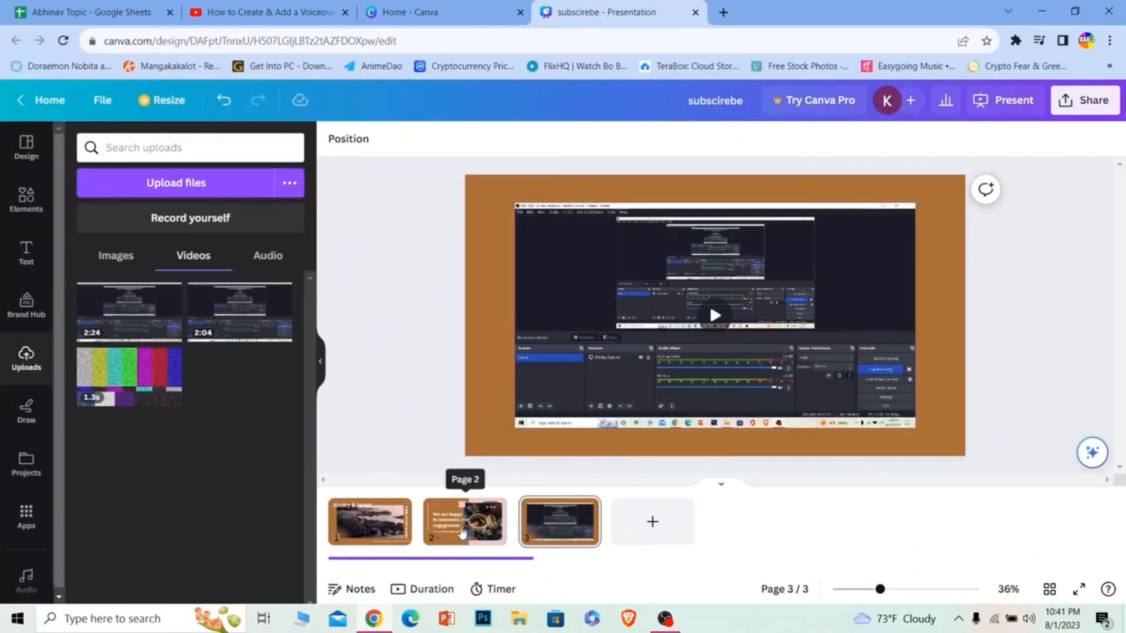
Reorder the presentation pages by moving the engagement page behind the uploaded video's page
drag(464, 523, 580, 522)
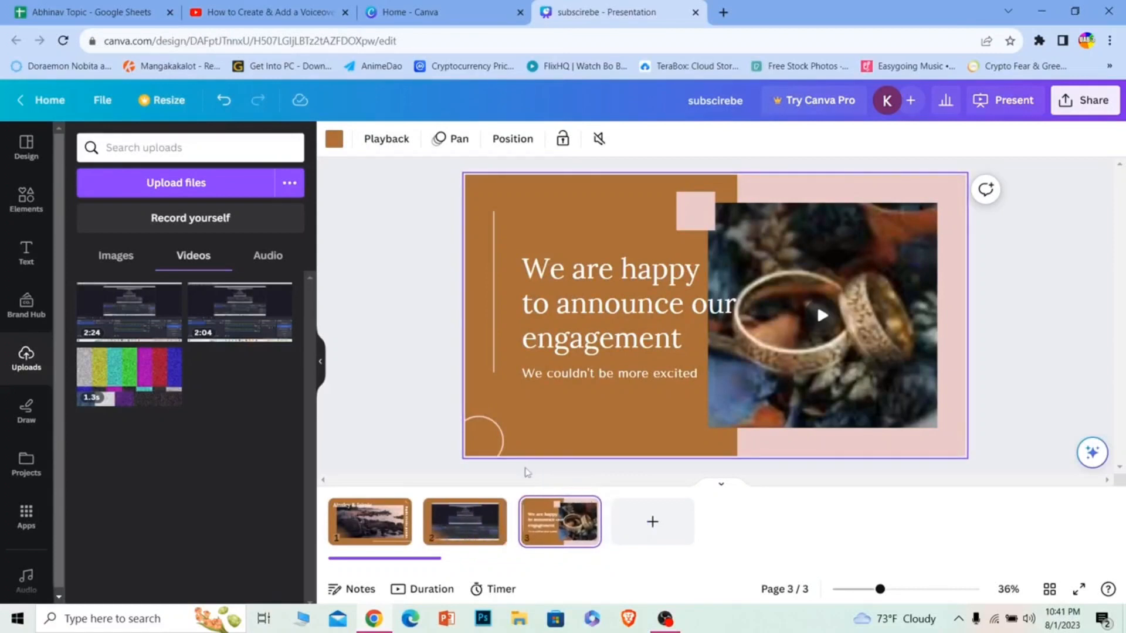
drag(466, 520, 520, 531)
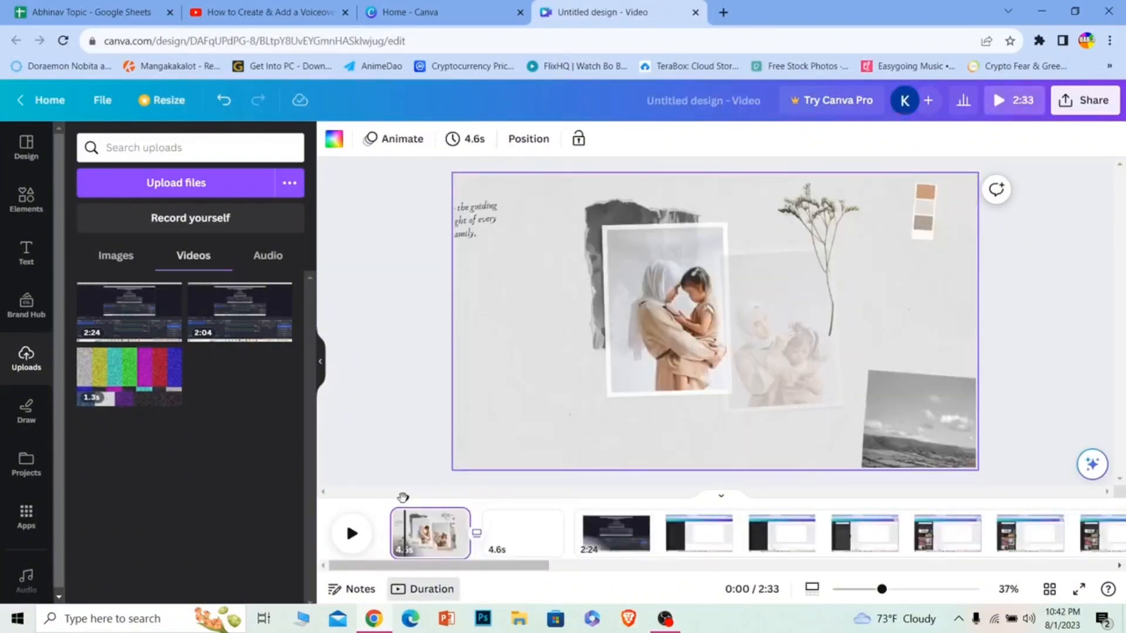
Split the Mother's Day page at 1.9 seconds
drag(406, 495, 424, 495)
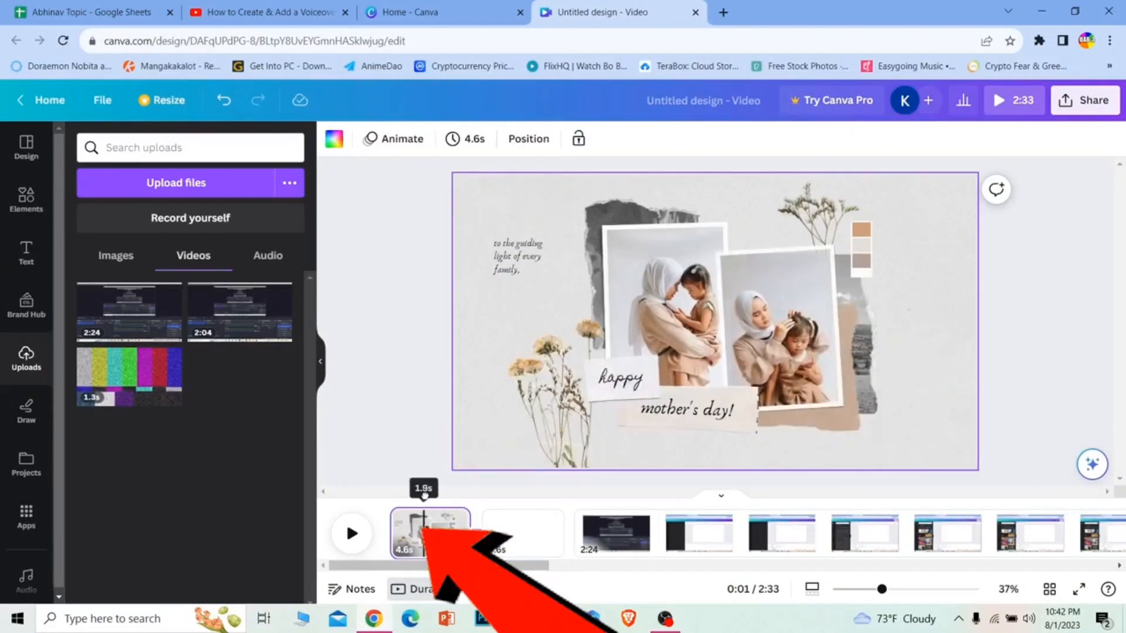
right_click(426, 532)
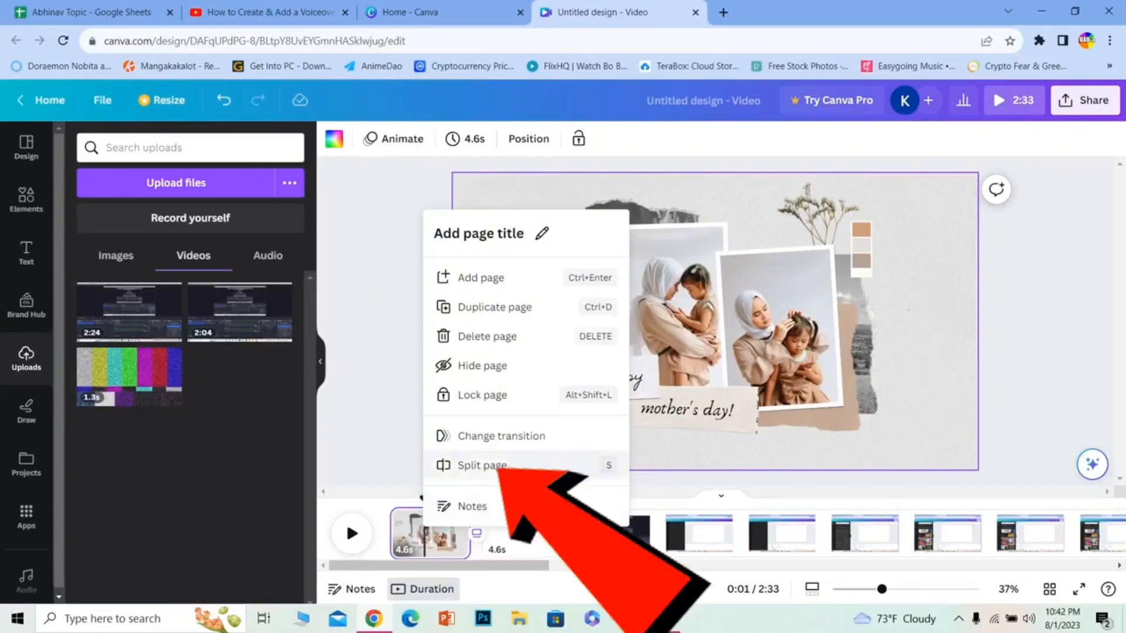
click(510, 475)
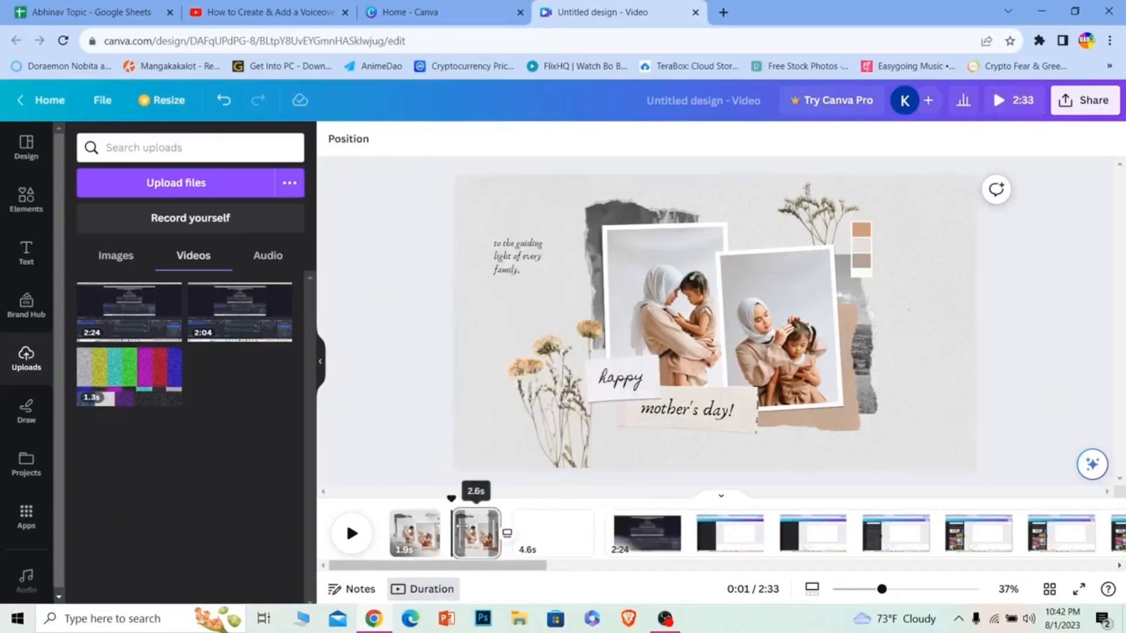
Split the second part of the Mother's Day page again, about 1.0 second after its start
click(452, 499)
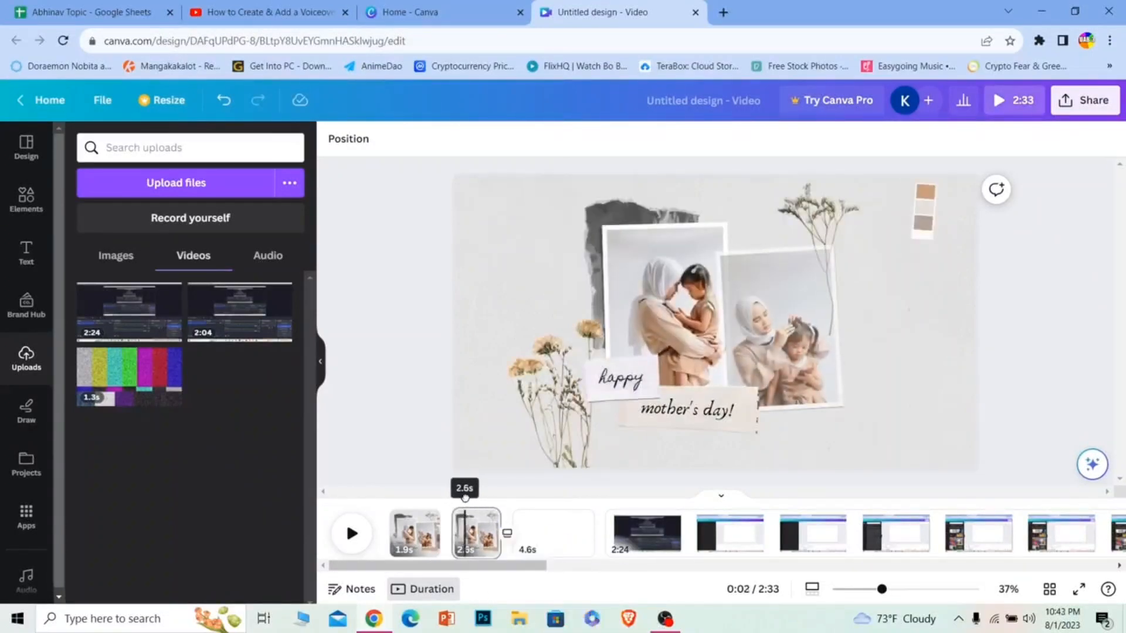
right_click(474, 531)
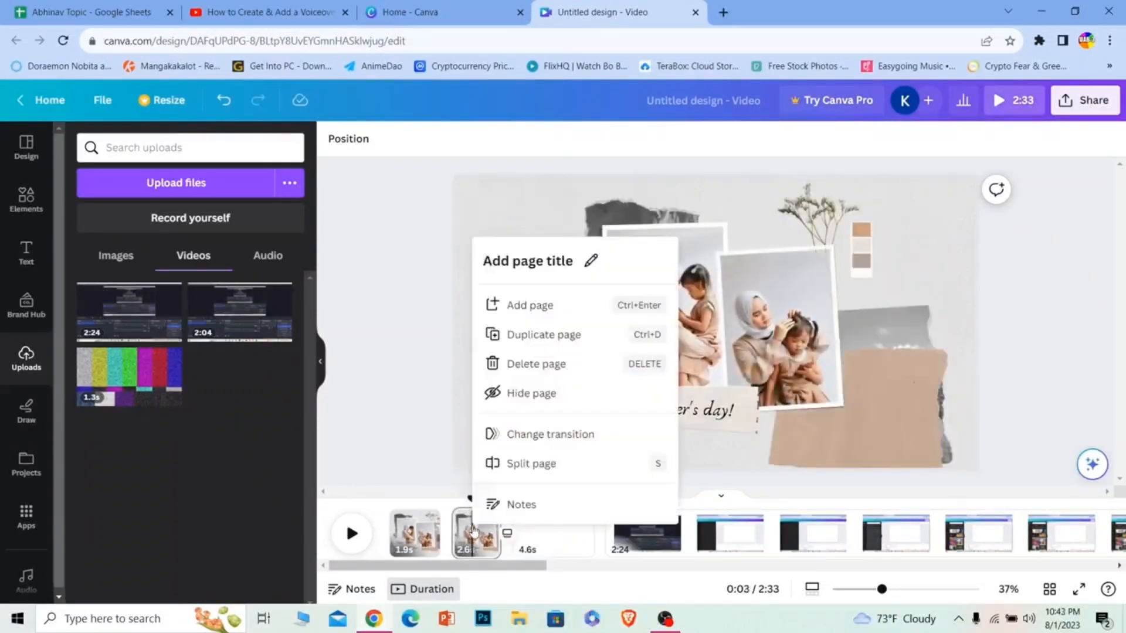
click(536, 467)
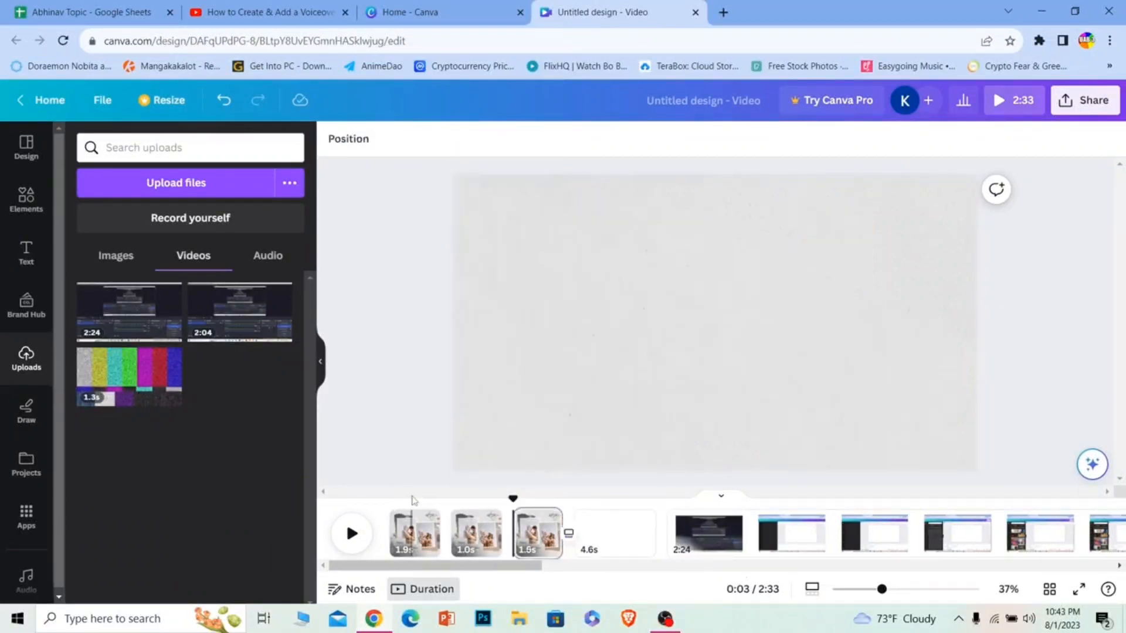
Delete the middle 1.0-second segment of the Mother's Day page and play the video from the first page
click(475, 539)
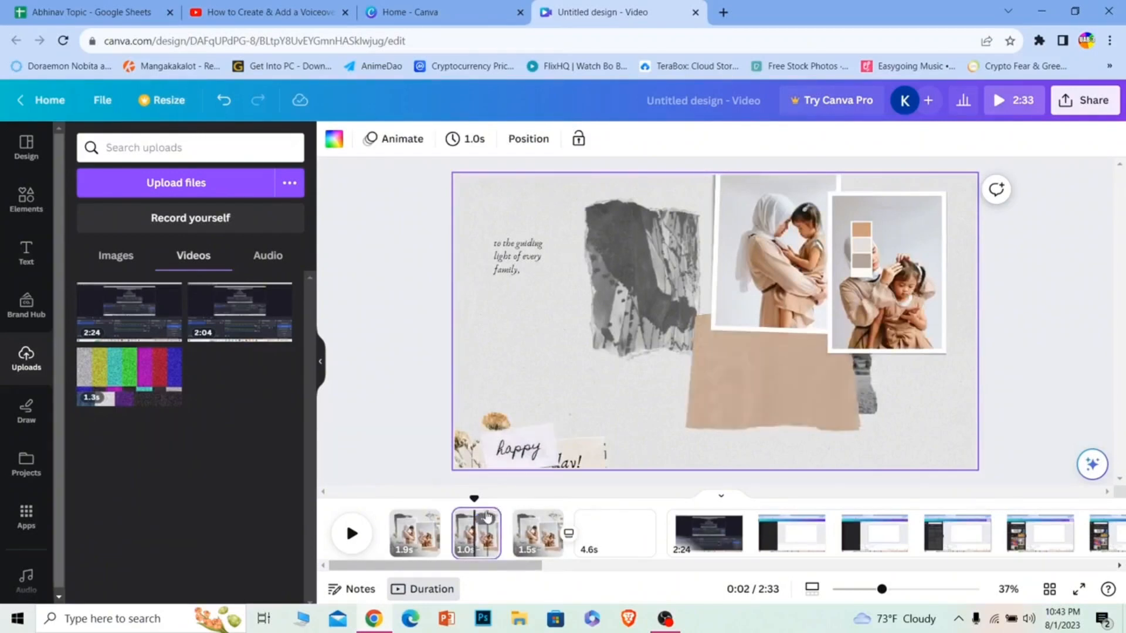
key(Delete)
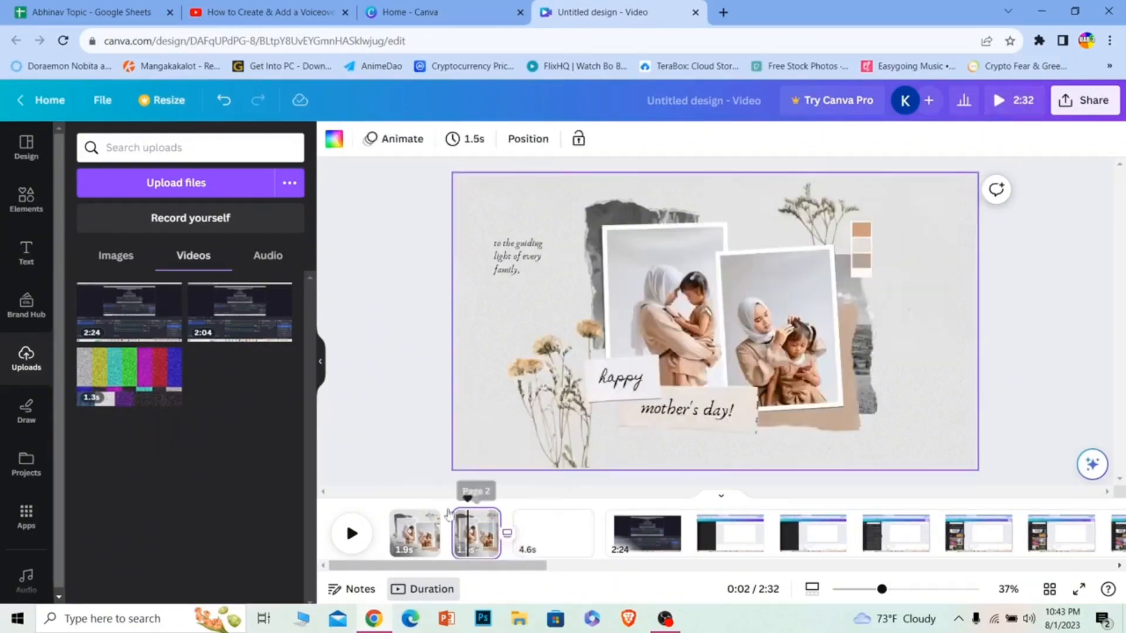
click(416, 485)
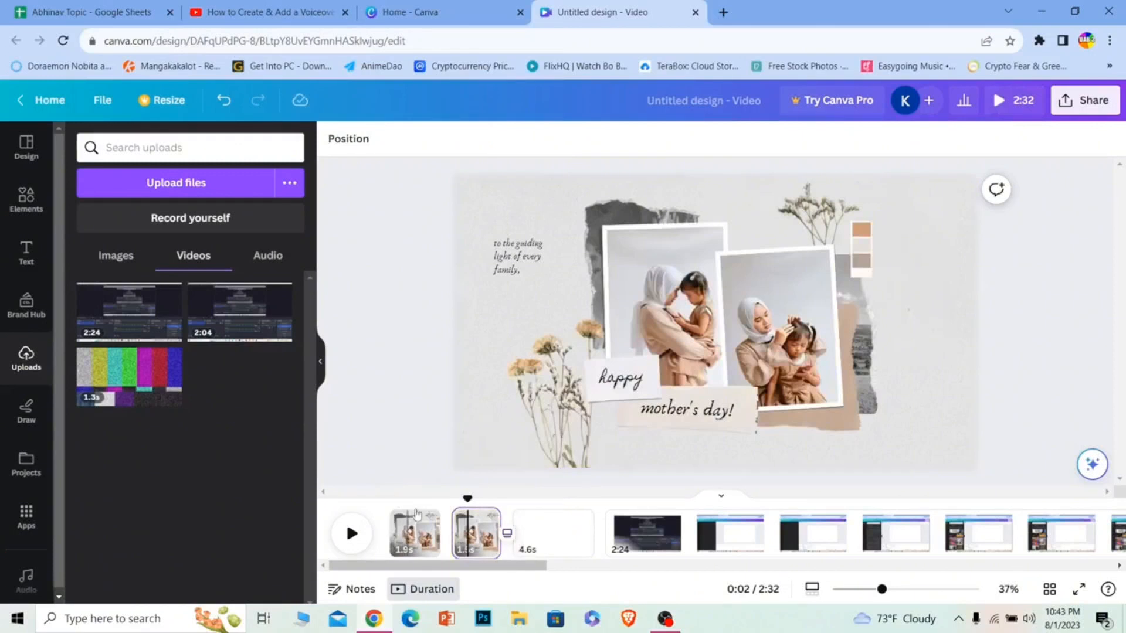
click(420, 532)
click(410, 535)
key(space)
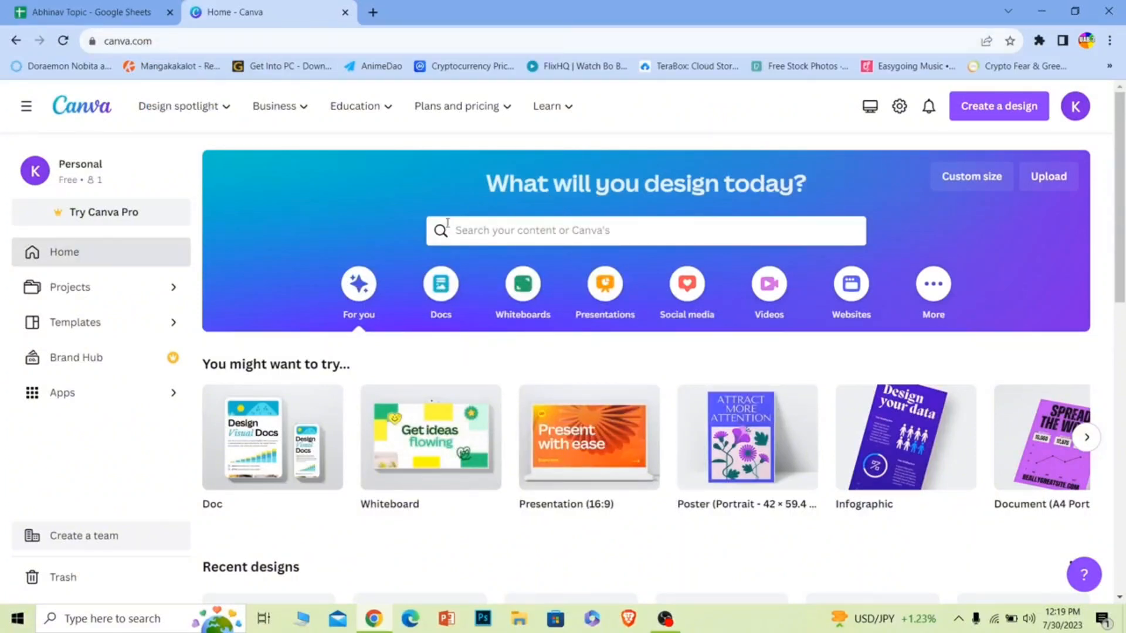
Browse the design types and recent designs on the home page and open a blank untitled presentation
scroll(444, 233, down, 4)
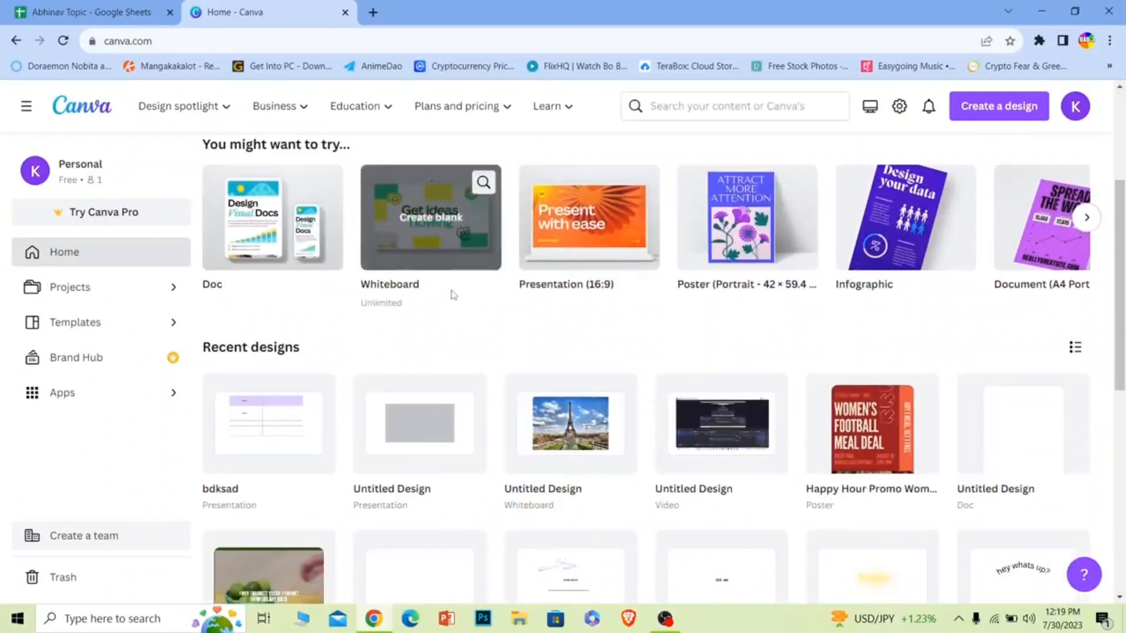
scroll(472, 312, up, 4)
scroll(476, 310, down, 3)
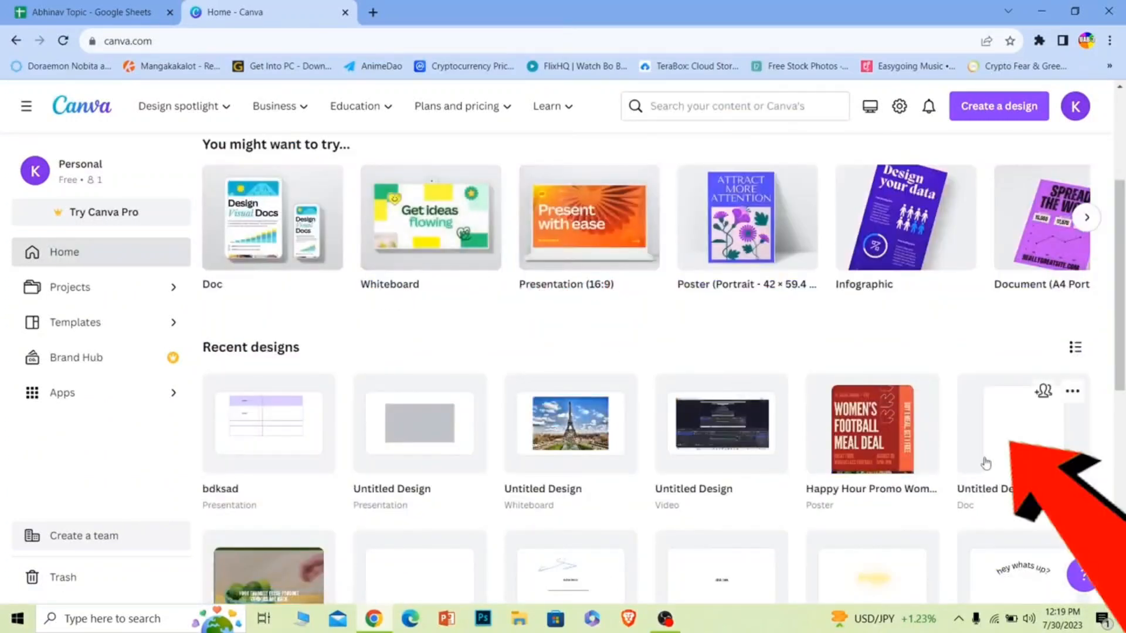
click(1023, 422)
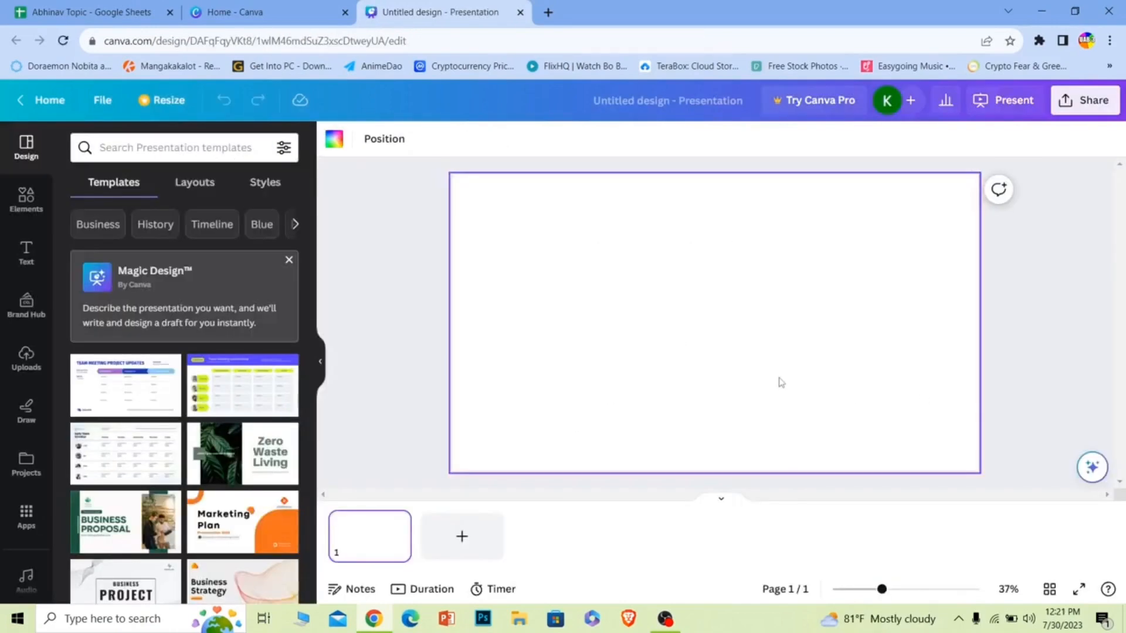
Add a text box to the blank page with the text "hi hey whats up"
click(24, 256)
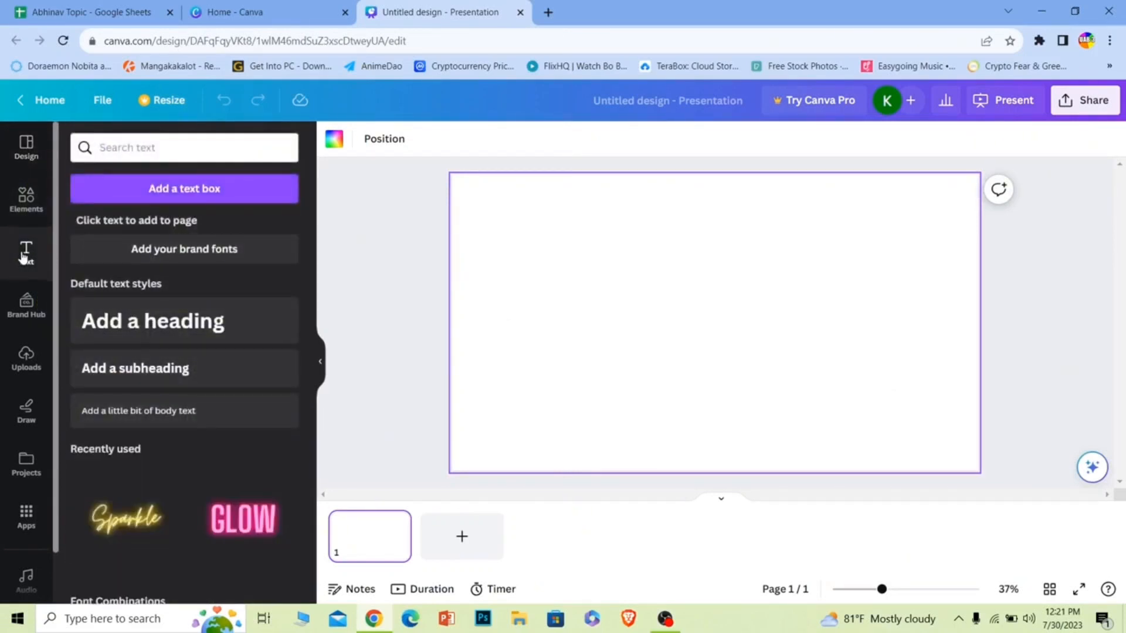
click(186, 194)
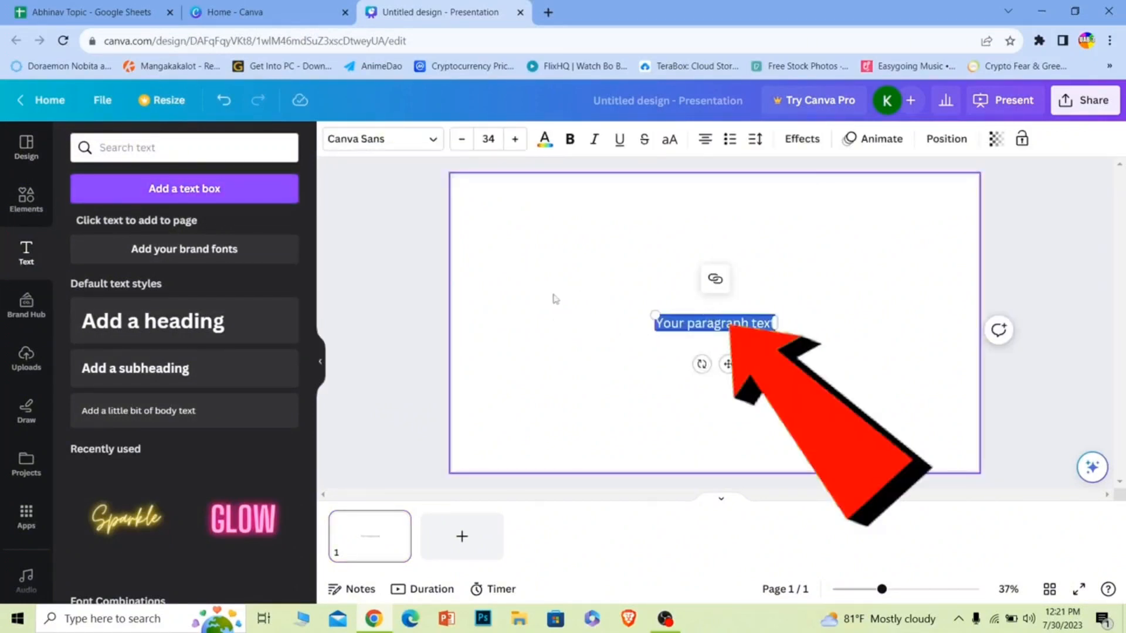
text(h)
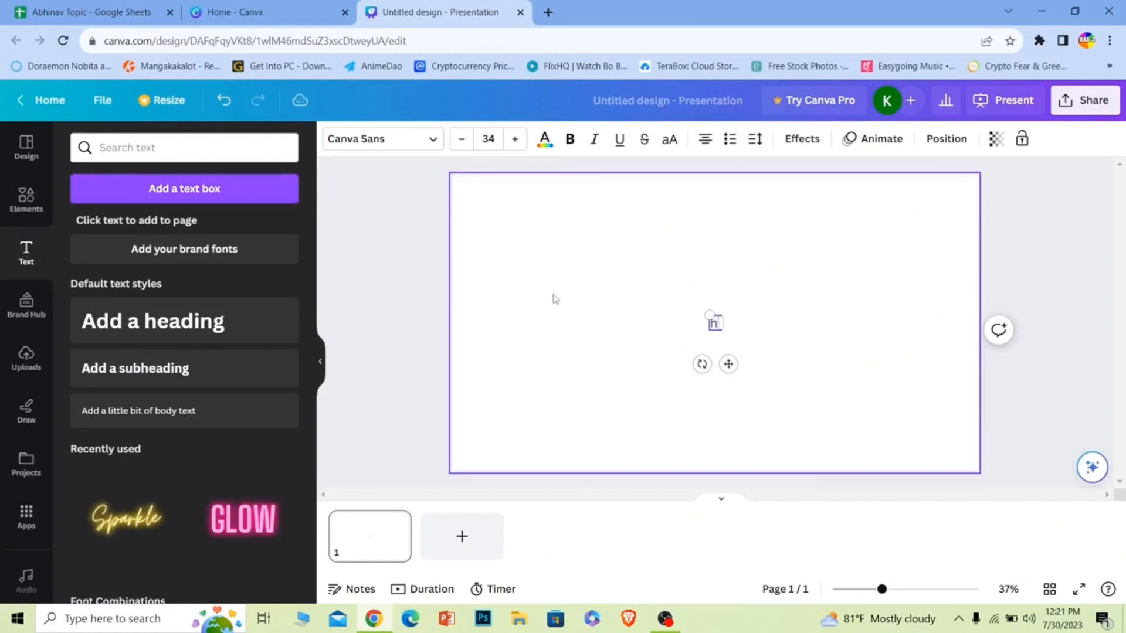
text(i hey whats)
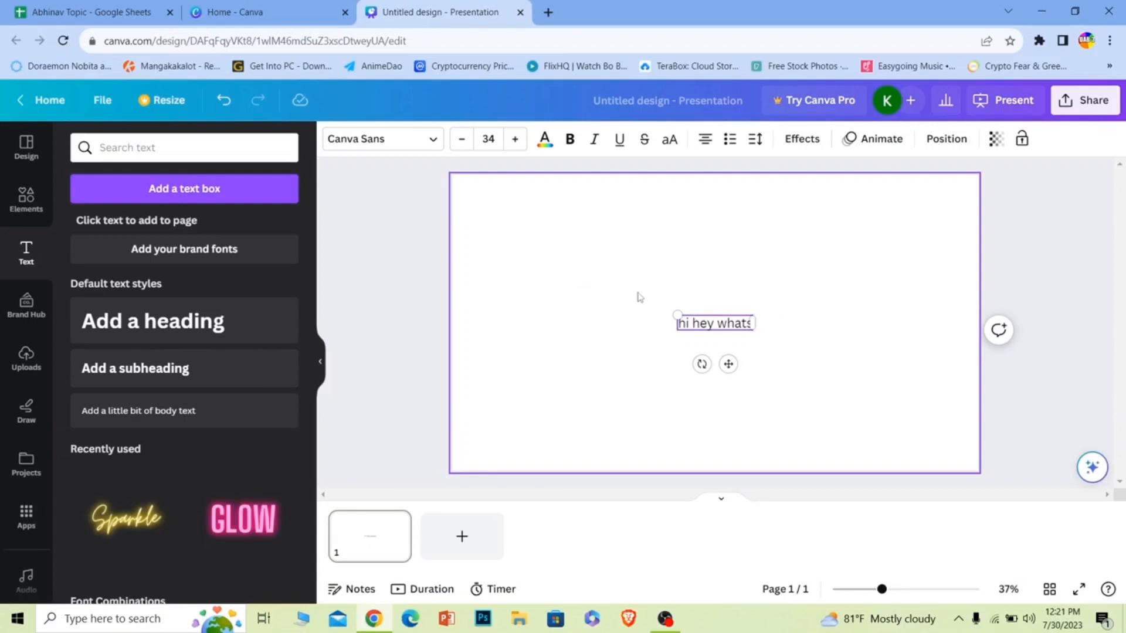
text( up)
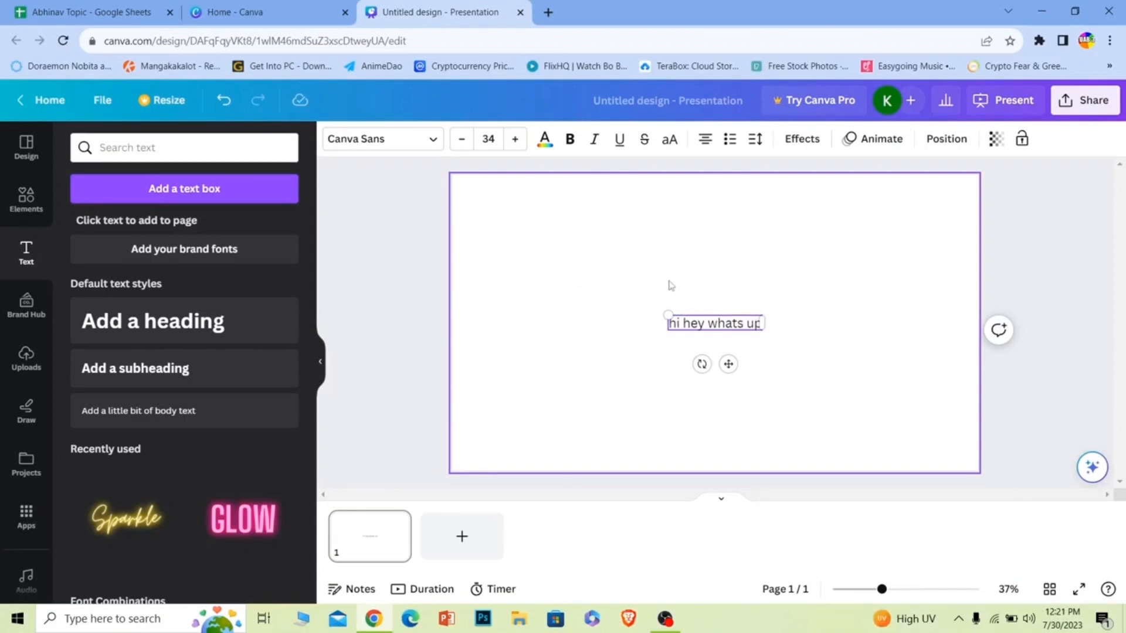
Apply the Curve shape effect to the "hi hey whats up" text and lower its curve amount
click(814, 142)
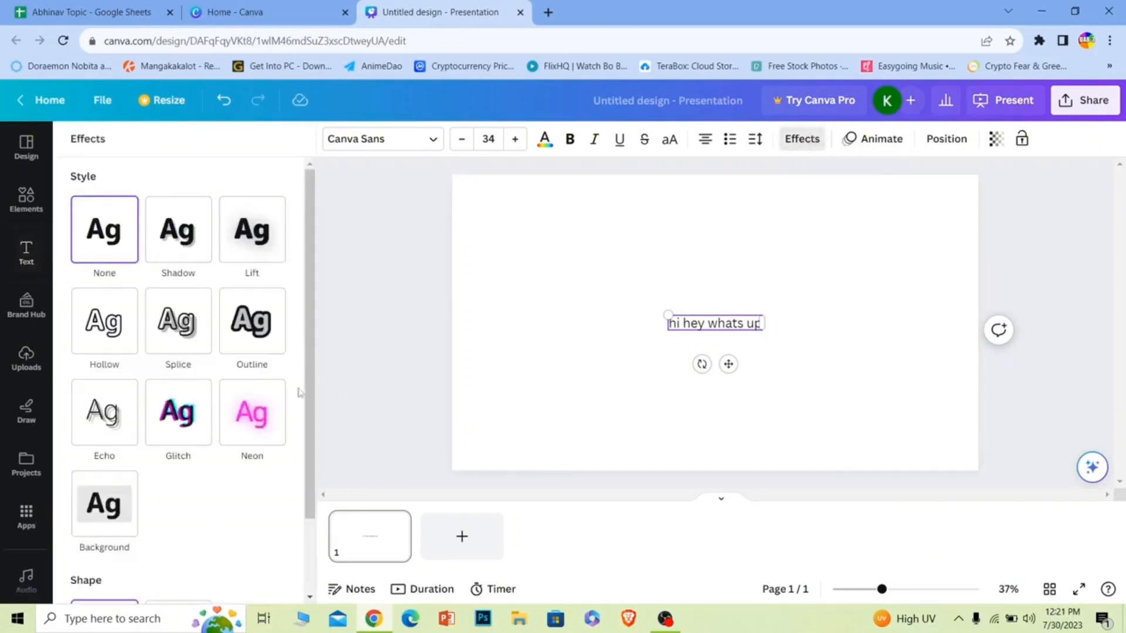
scroll(296, 391, down, 2)
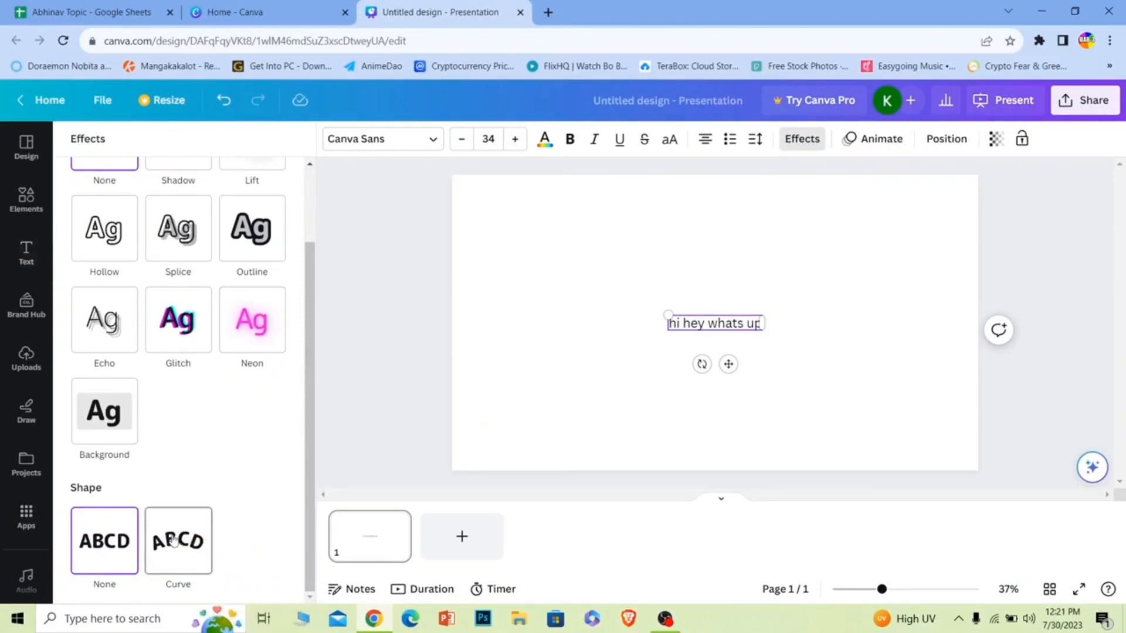
click(174, 541)
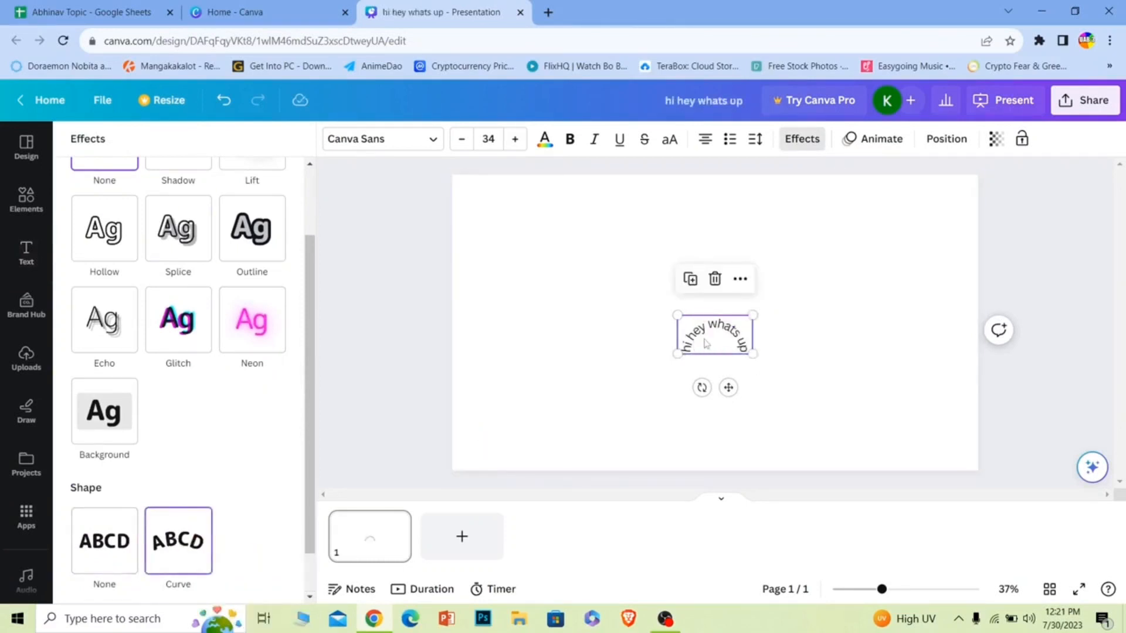
scroll(131, 469, down, 1)
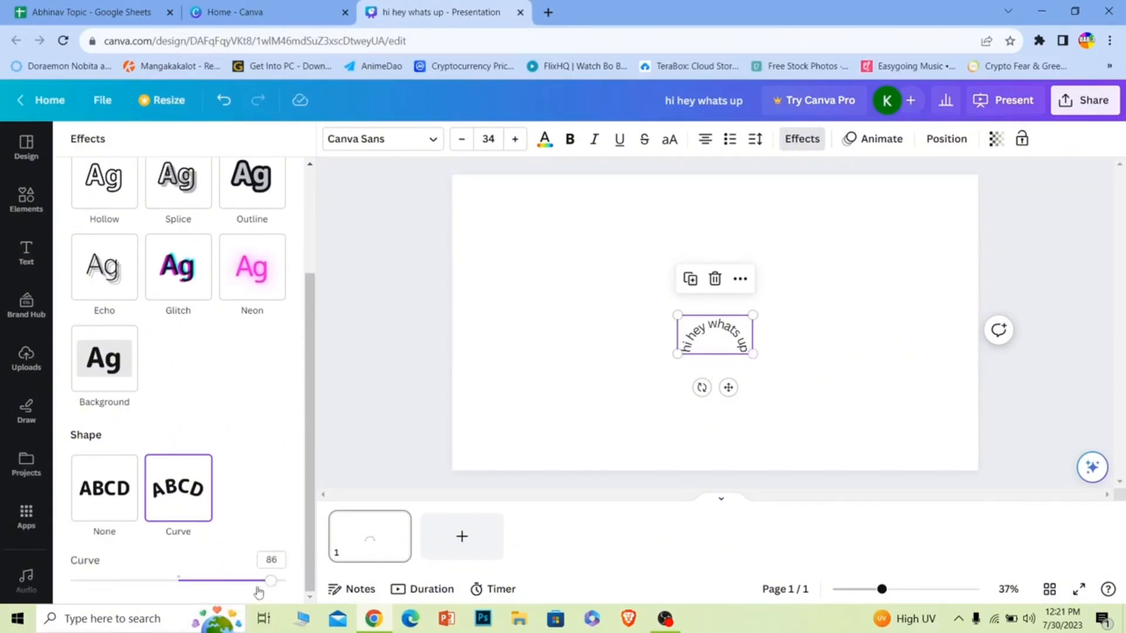
drag(265, 587, 167, 589)
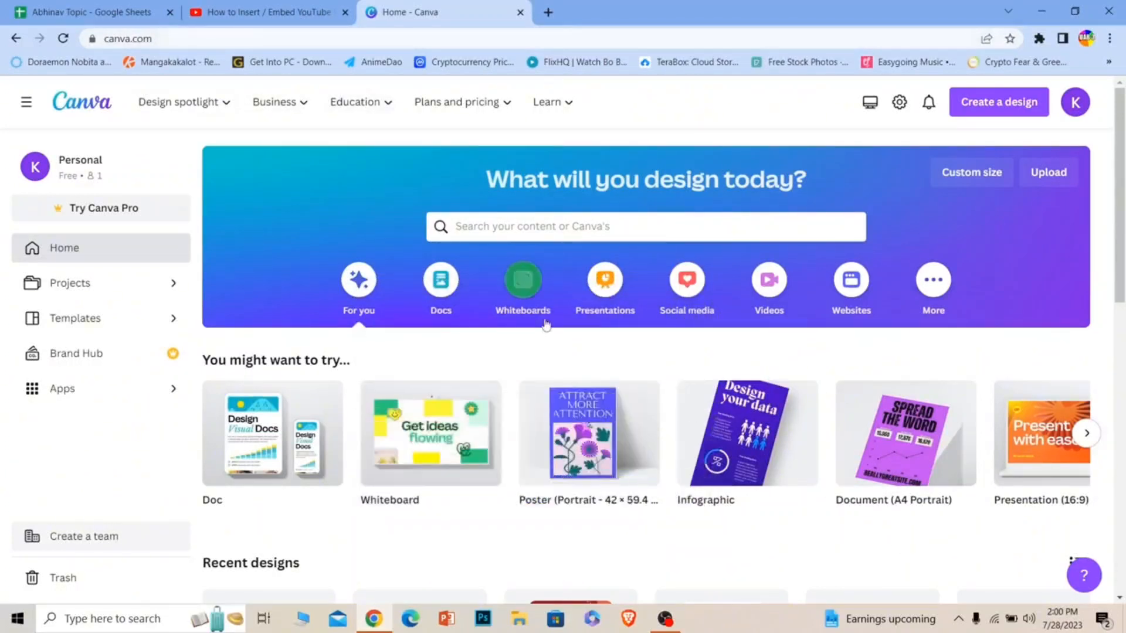
Create a blank Presentation (16:9) and decline opening it in the desktop app
click(597, 291)
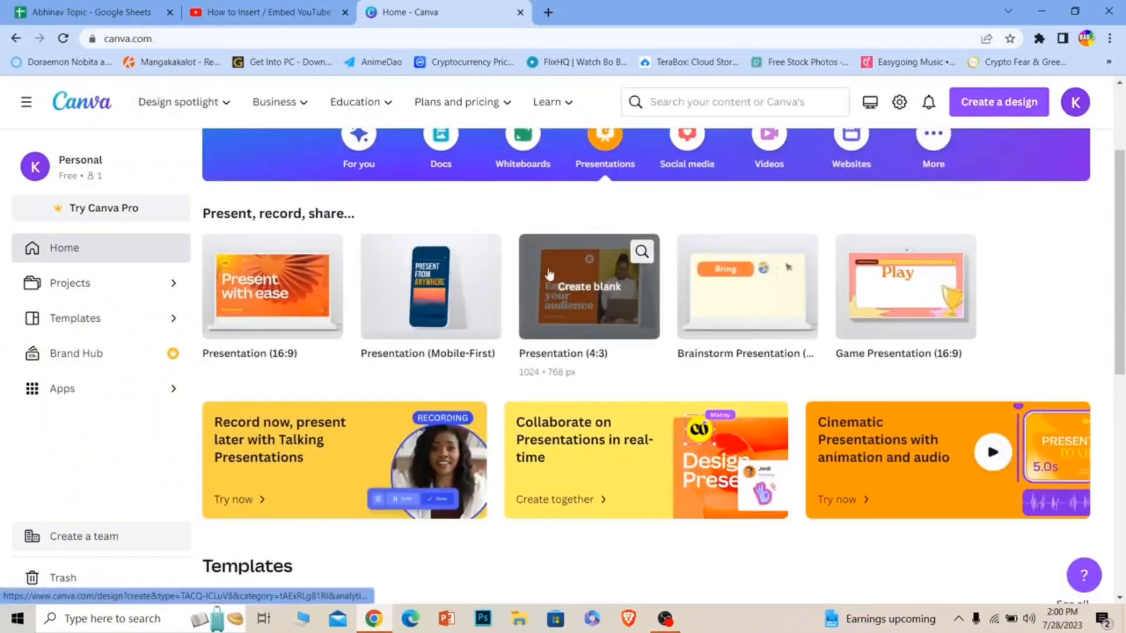
click(252, 288)
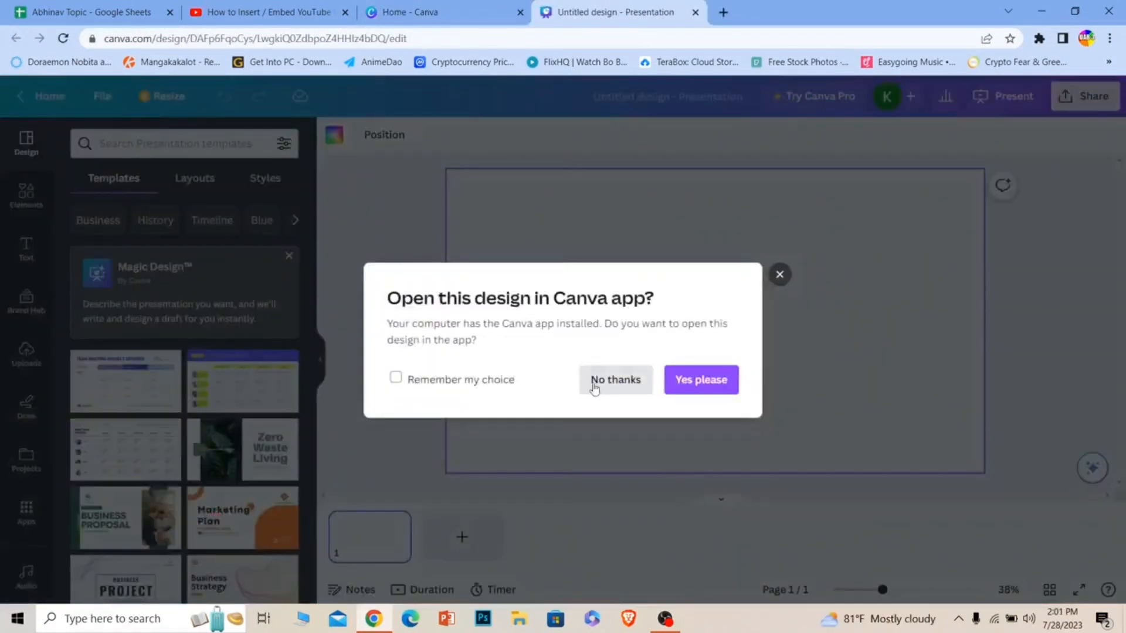
click(594, 387)
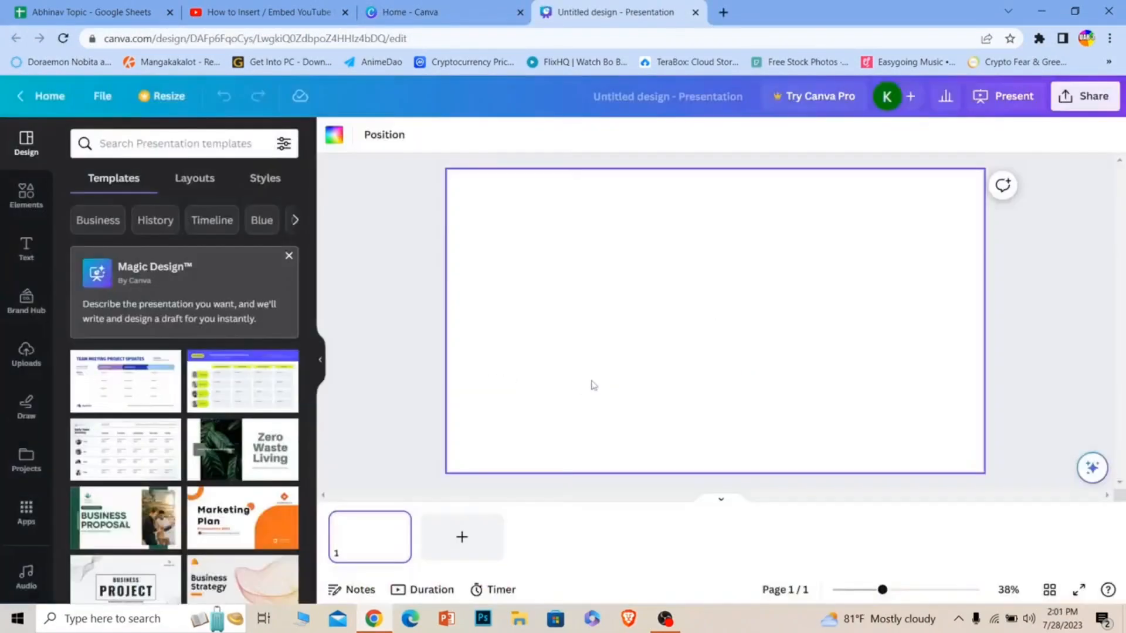
Search the available apps for "embed" and open the Embeds app
click(14, 515)
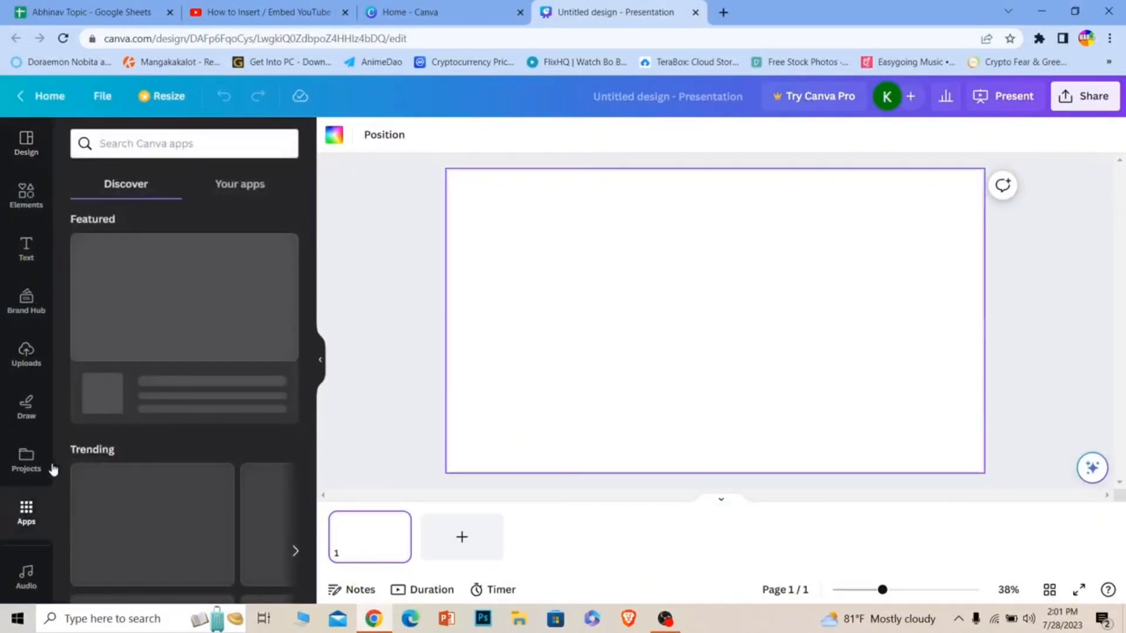
click(179, 143)
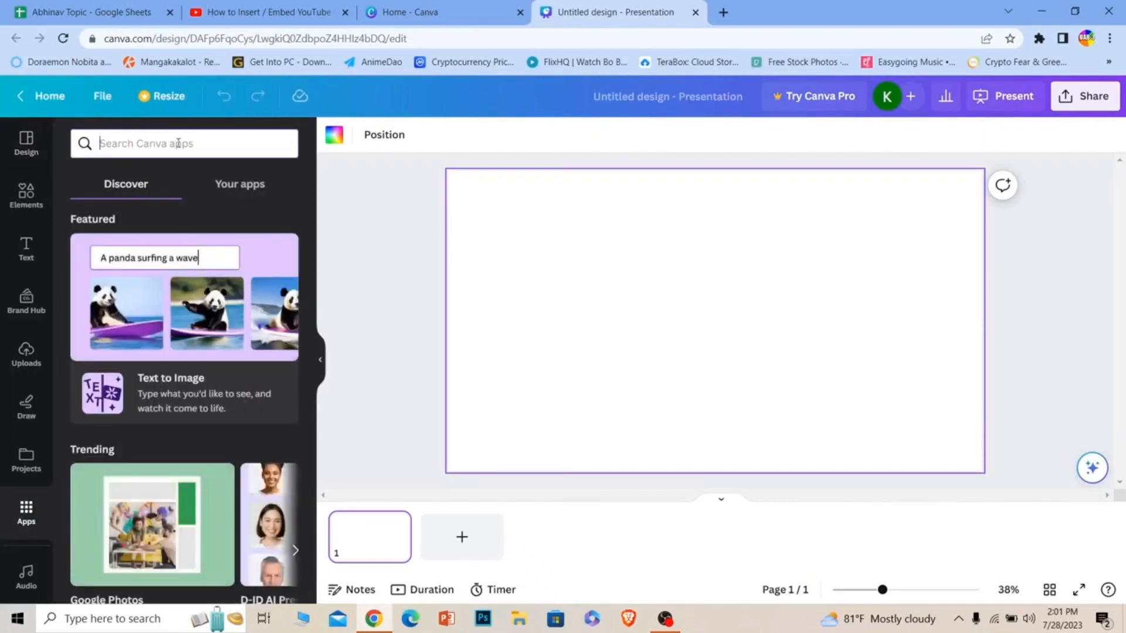
text(embed)
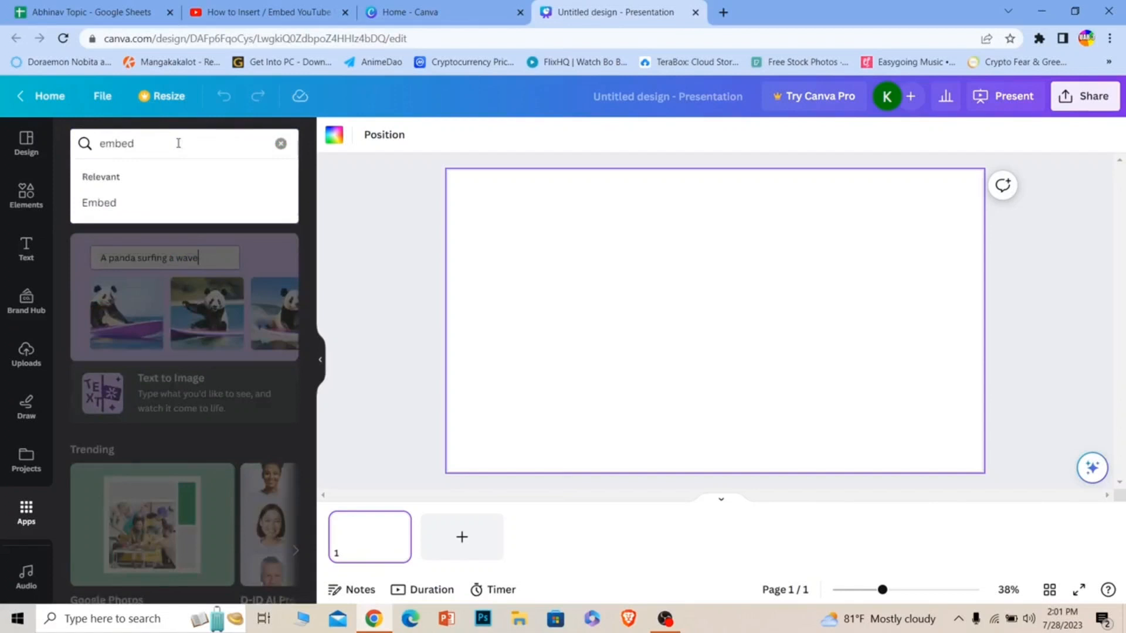
key(Return)
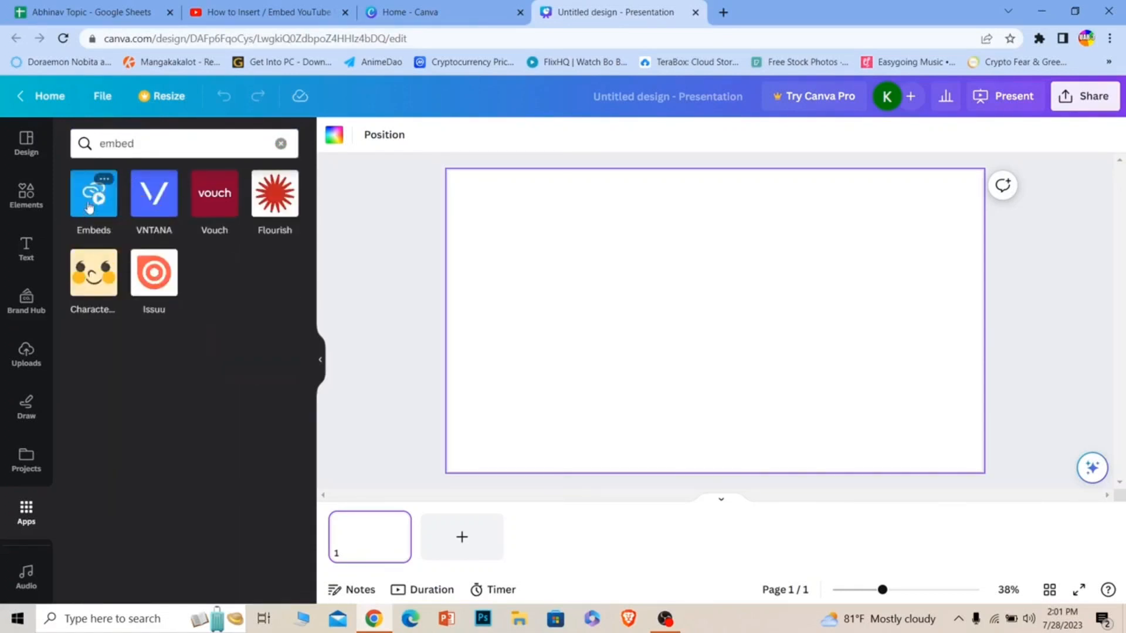
click(94, 207)
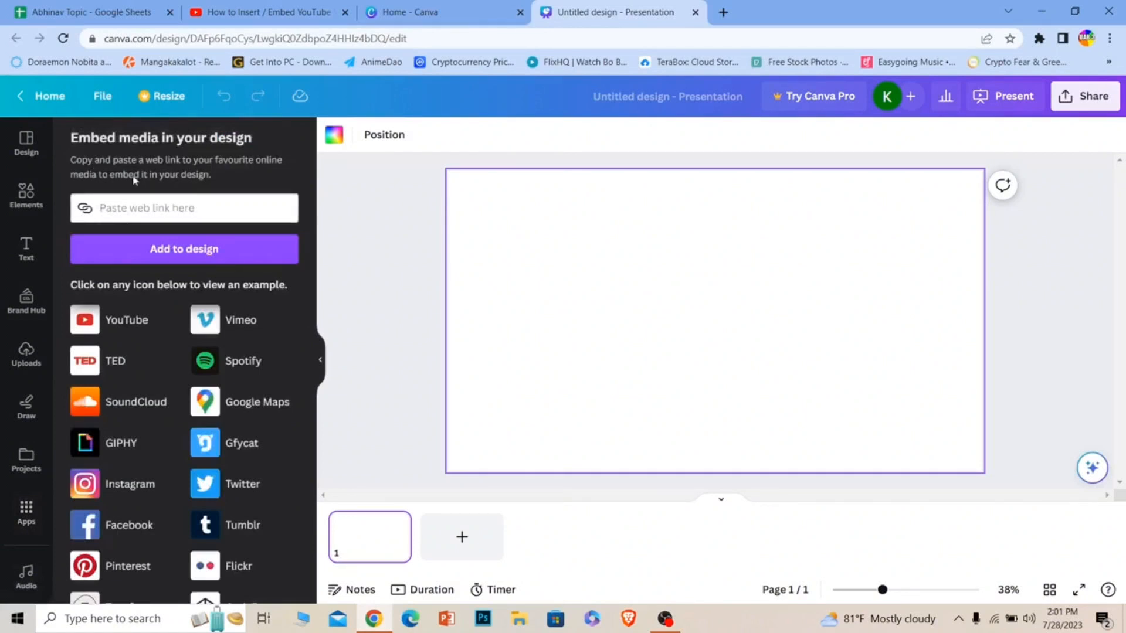
Paste the copied YouTube video link as the embed source and add it to the presentation page
click(185, 202)
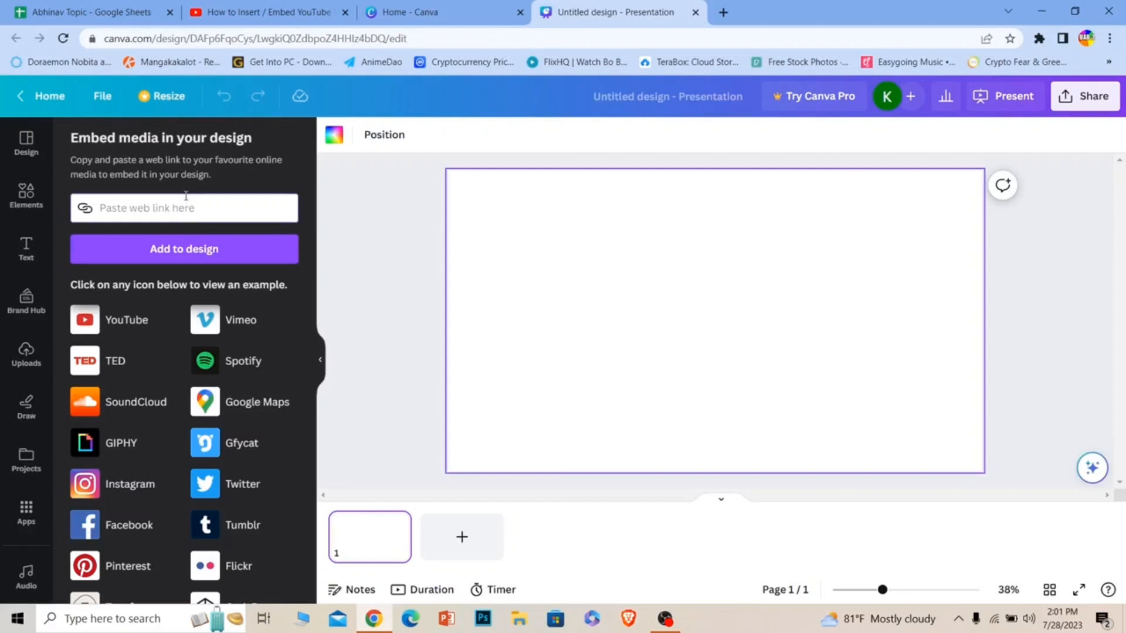
key(ctrl+v)
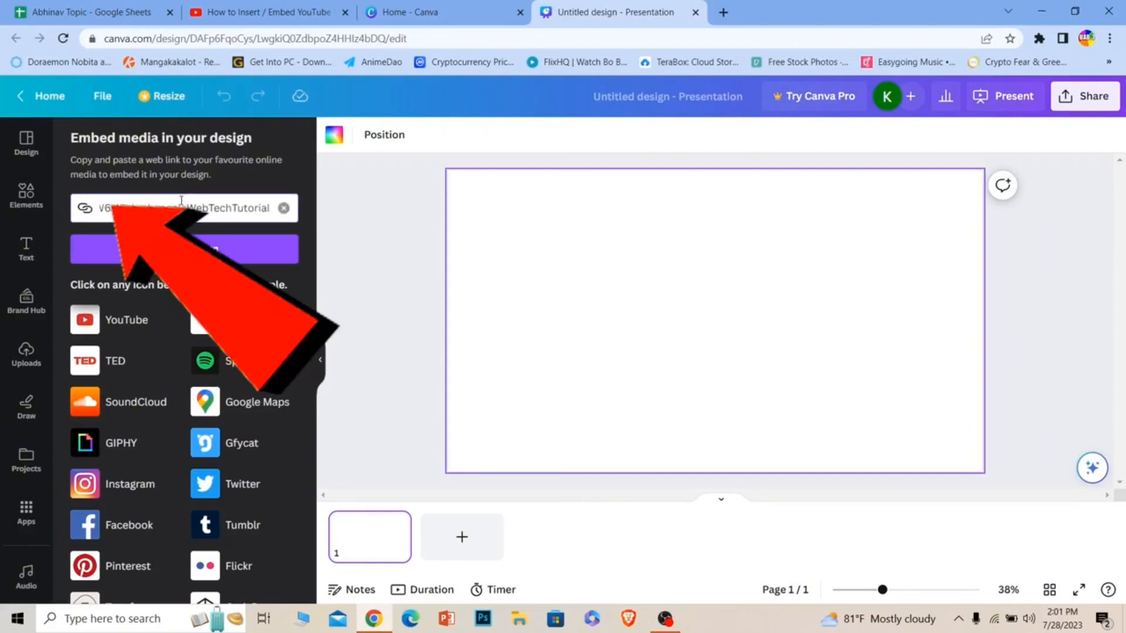
click(193, 250)
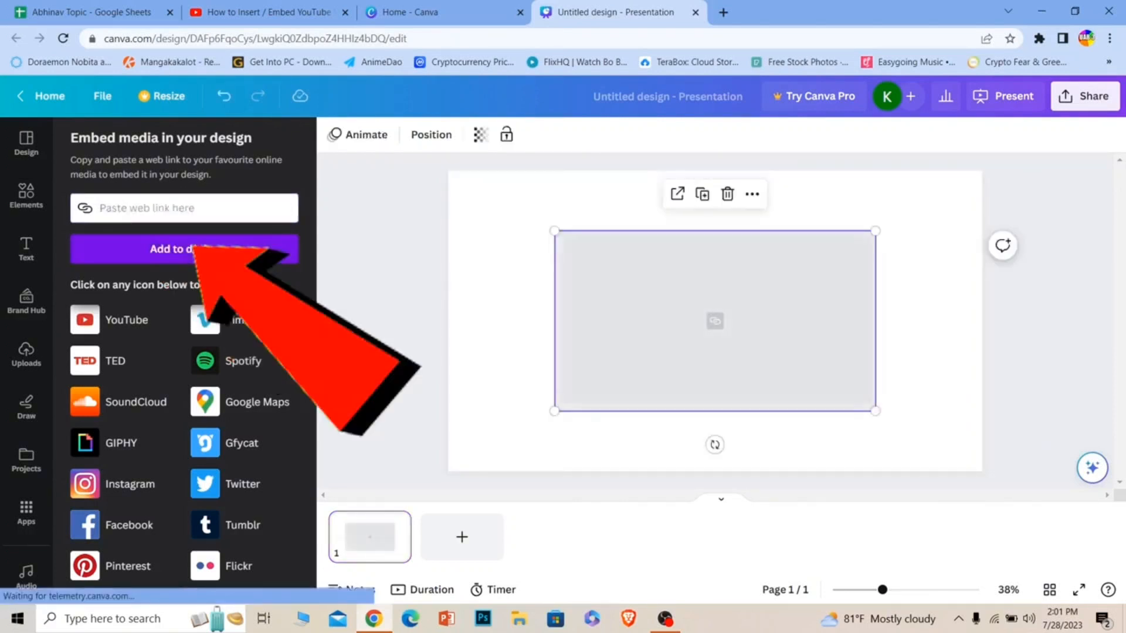